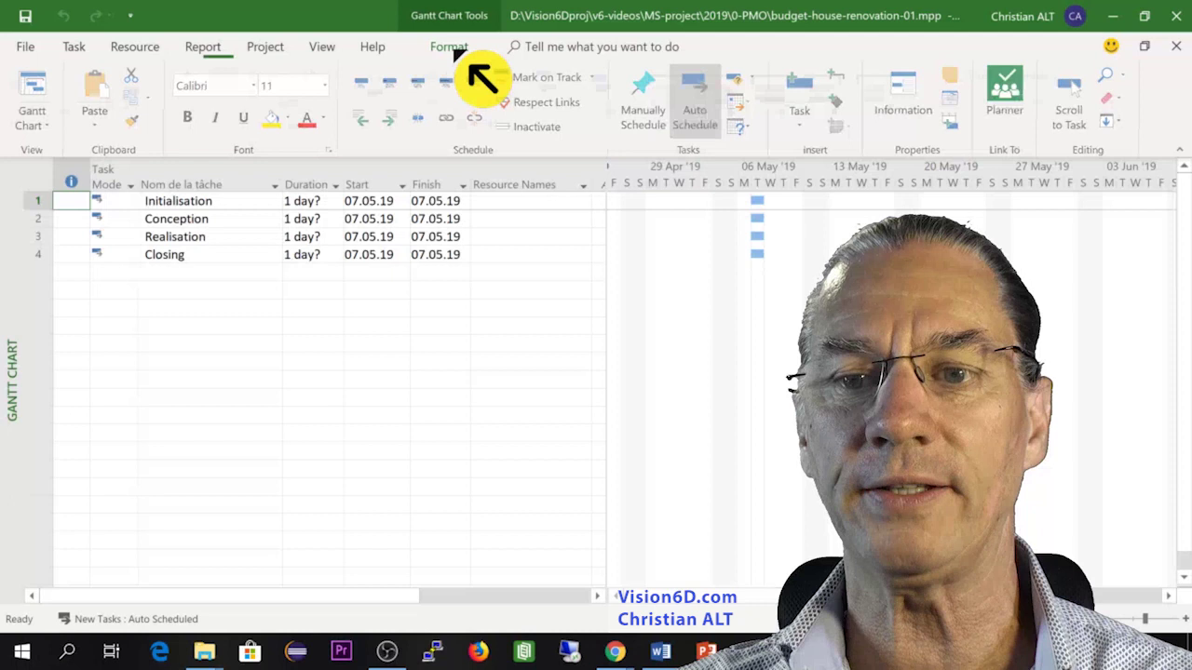
Step: Show the bold House-renovation project summary task row above the four tasks
click(456, 48)
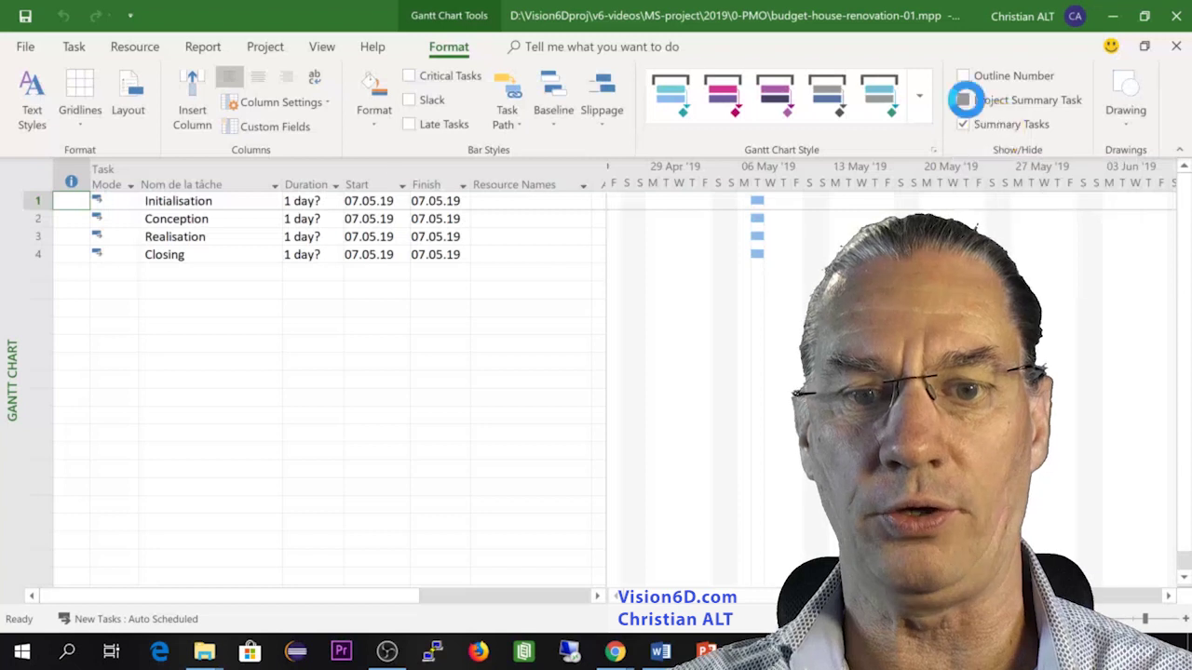
click(963, 100)
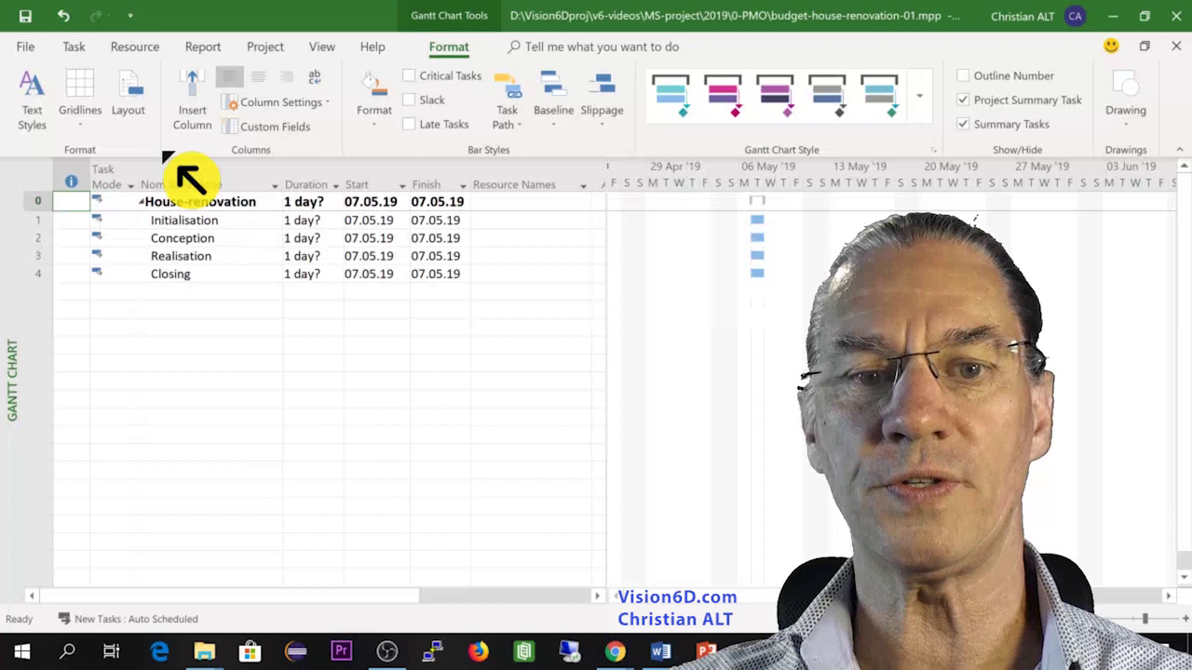
click(75, 48)
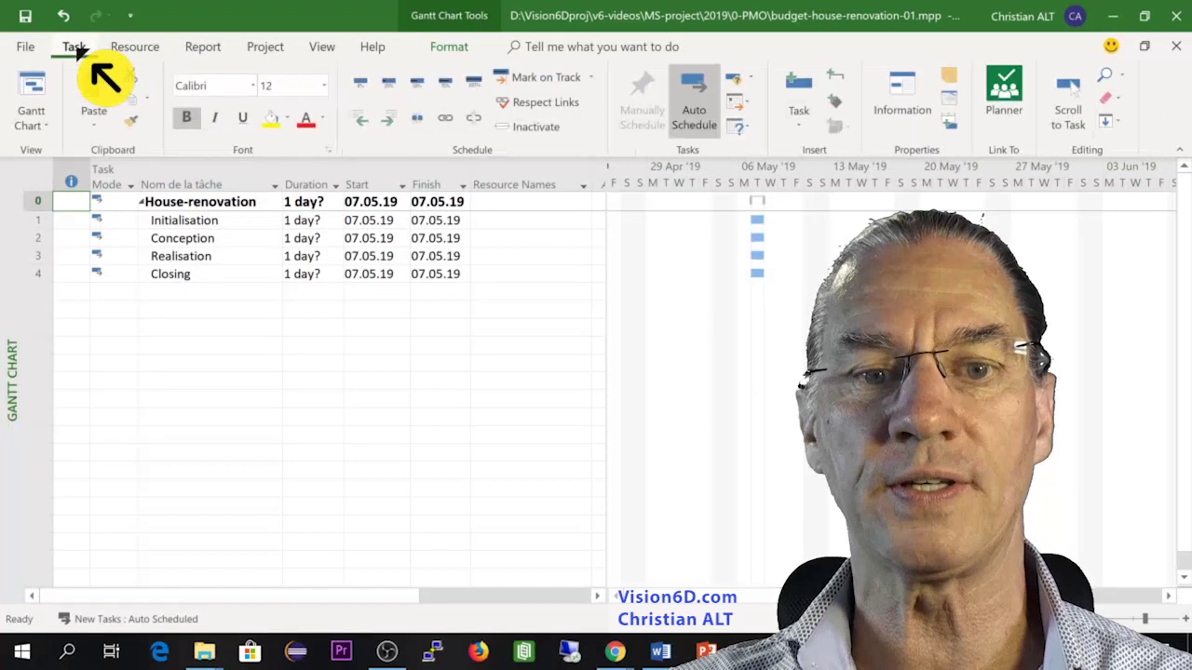
Step: Switch to the Resource Sheet and change Carpentries' type from Material to Cost
click(37, 121)
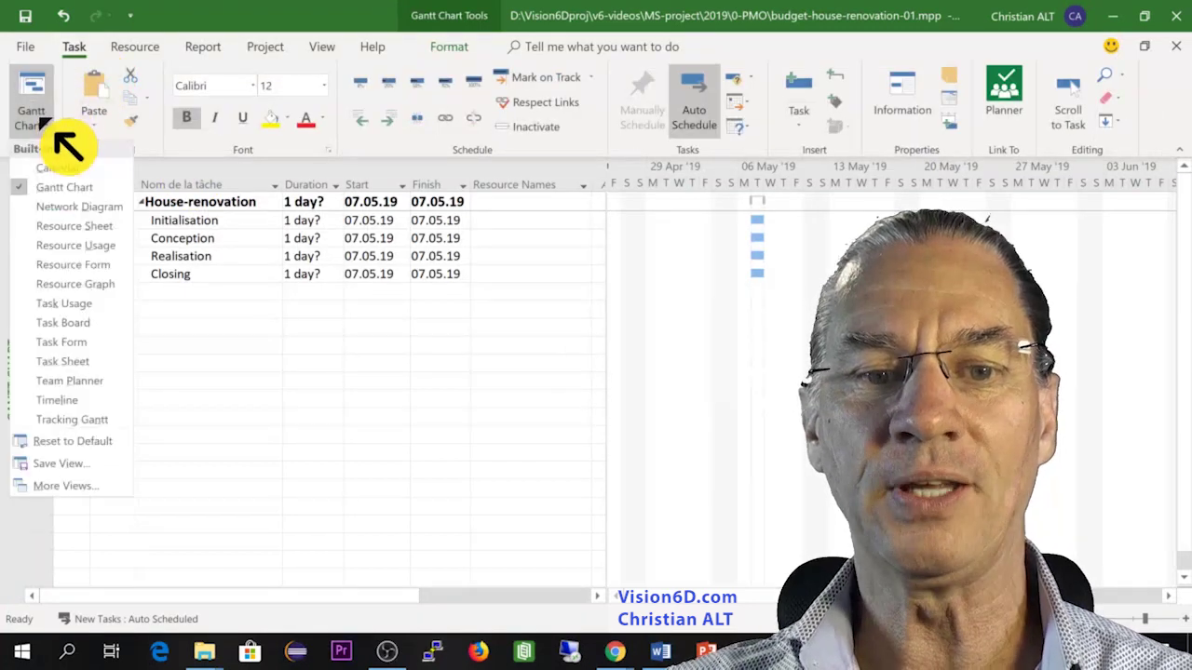
click(53, 226)
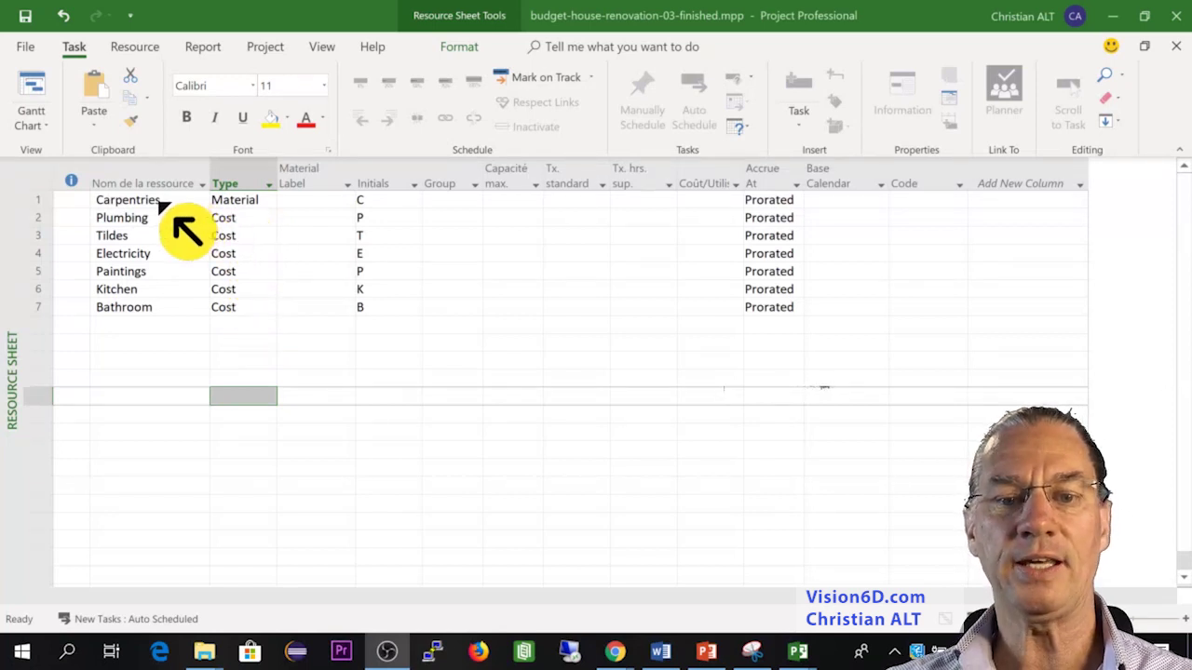
click(269, 201)
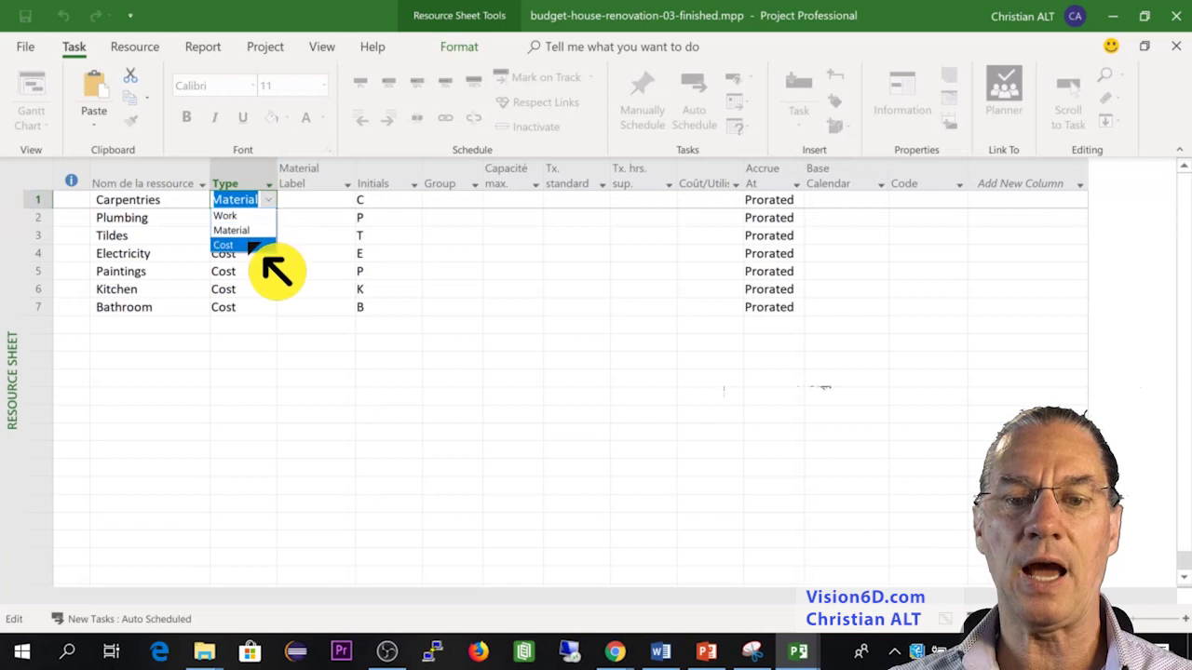
click(223, 245)
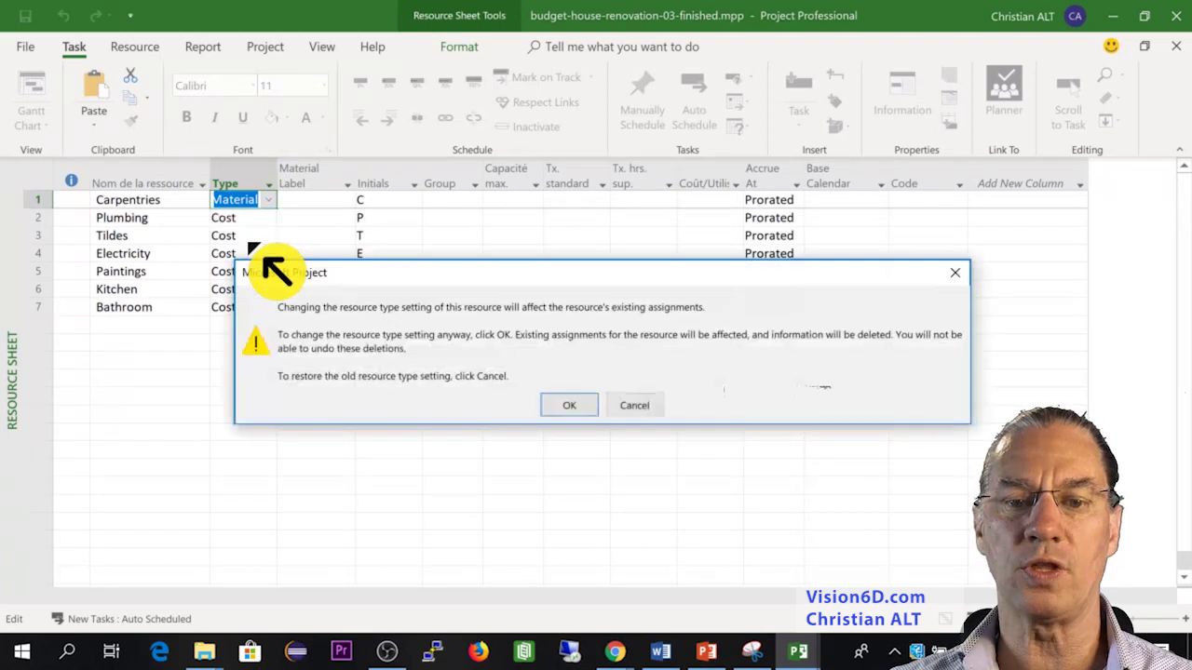
click(570, 406)
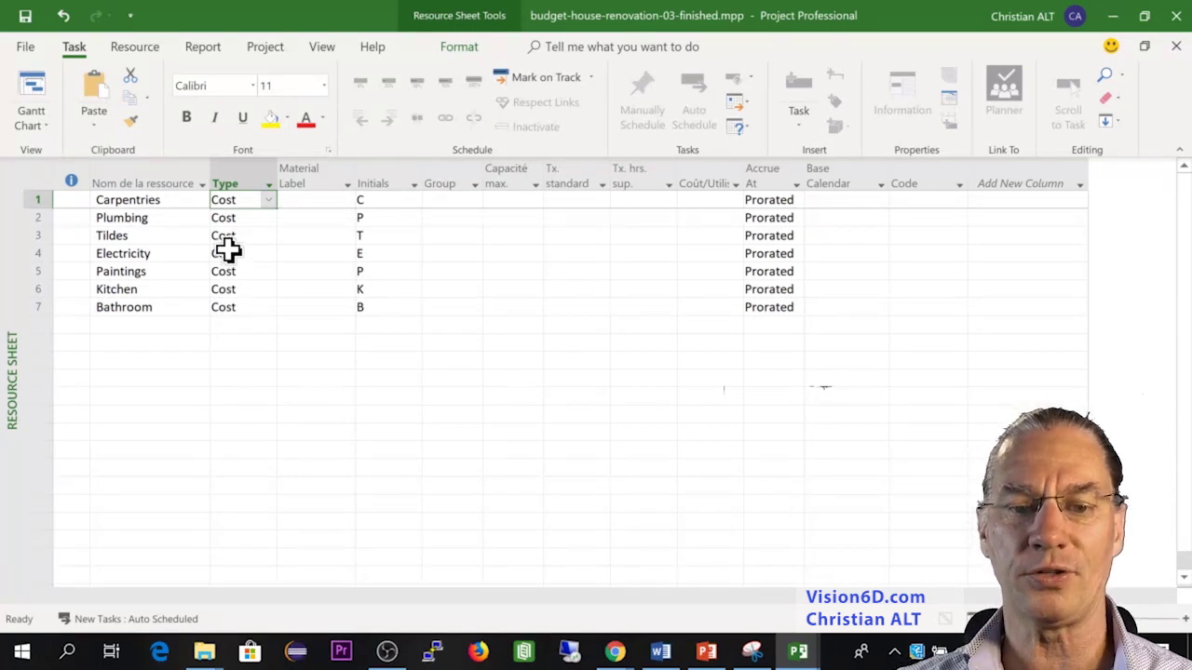
Step: Add work resources 'Resource internal' and 'Resource external' in rows 8 and 9
click(117, 324)
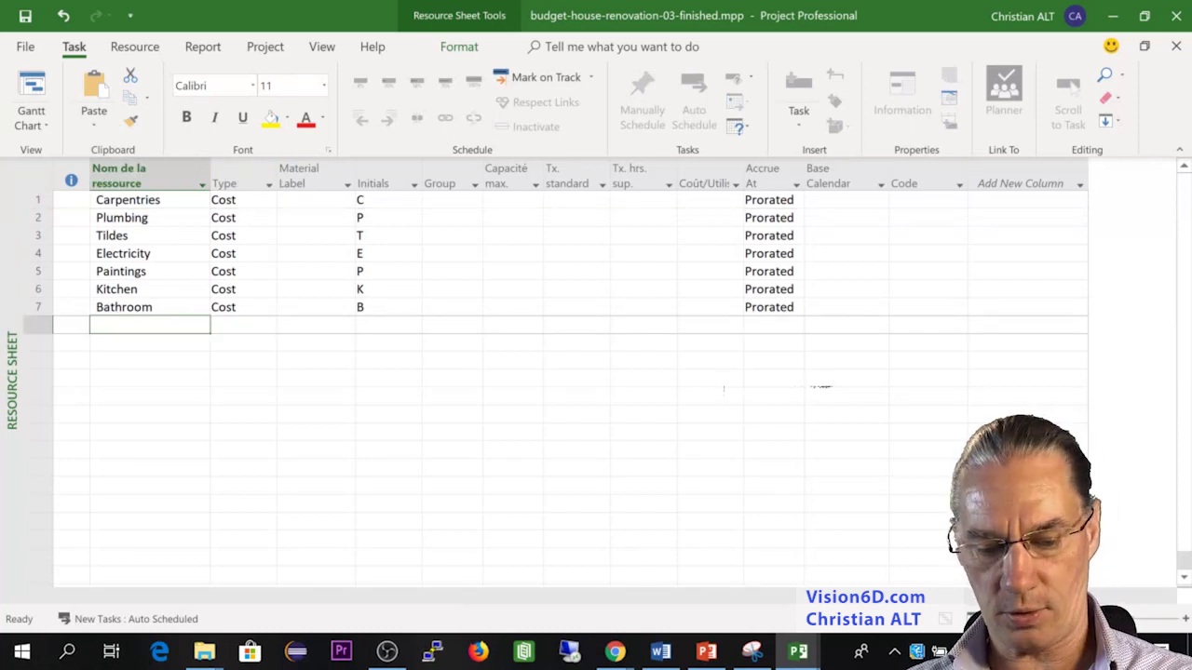
text(Ress)
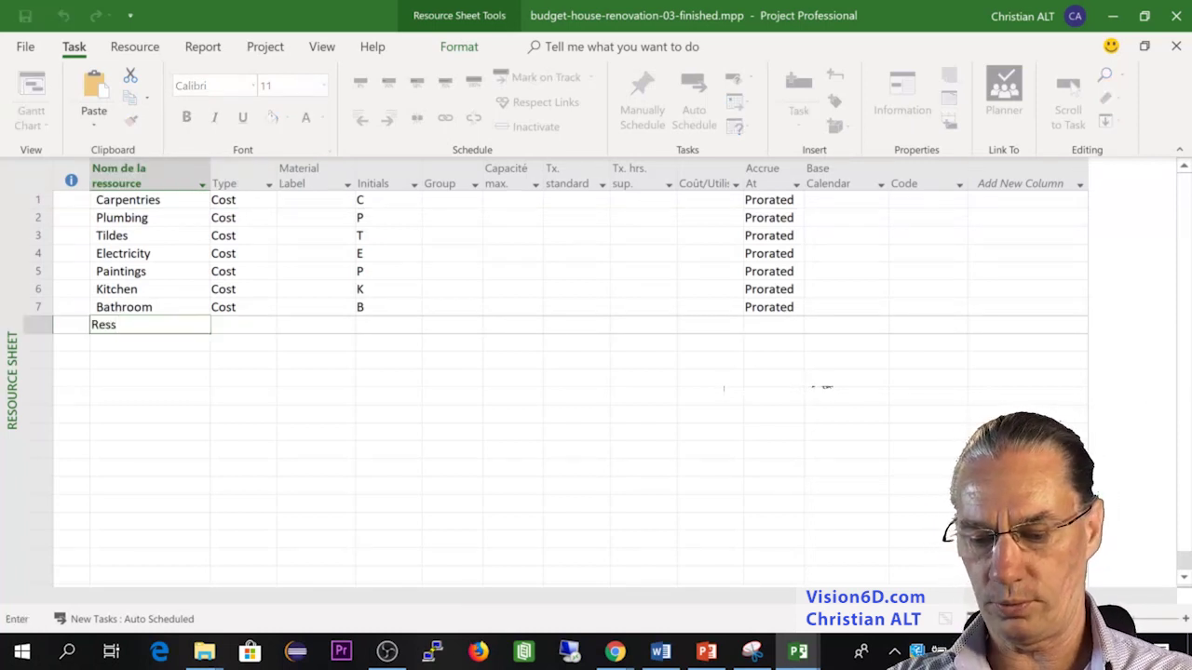
key(BackSpace)
text(o)
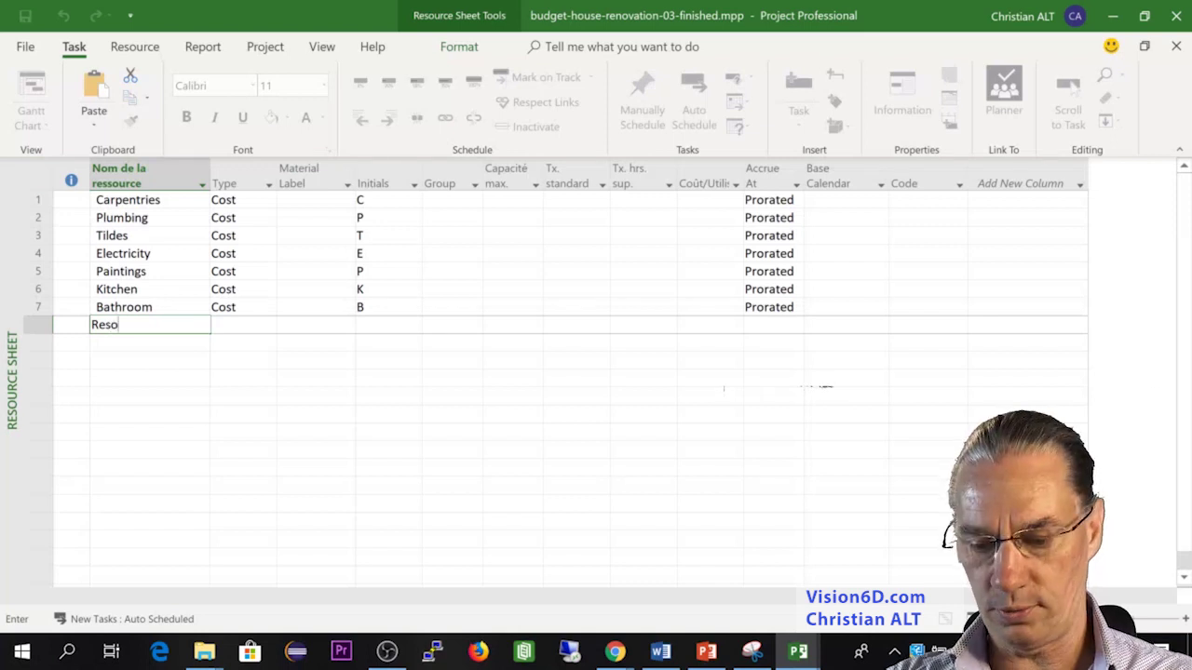
text(urce internal)
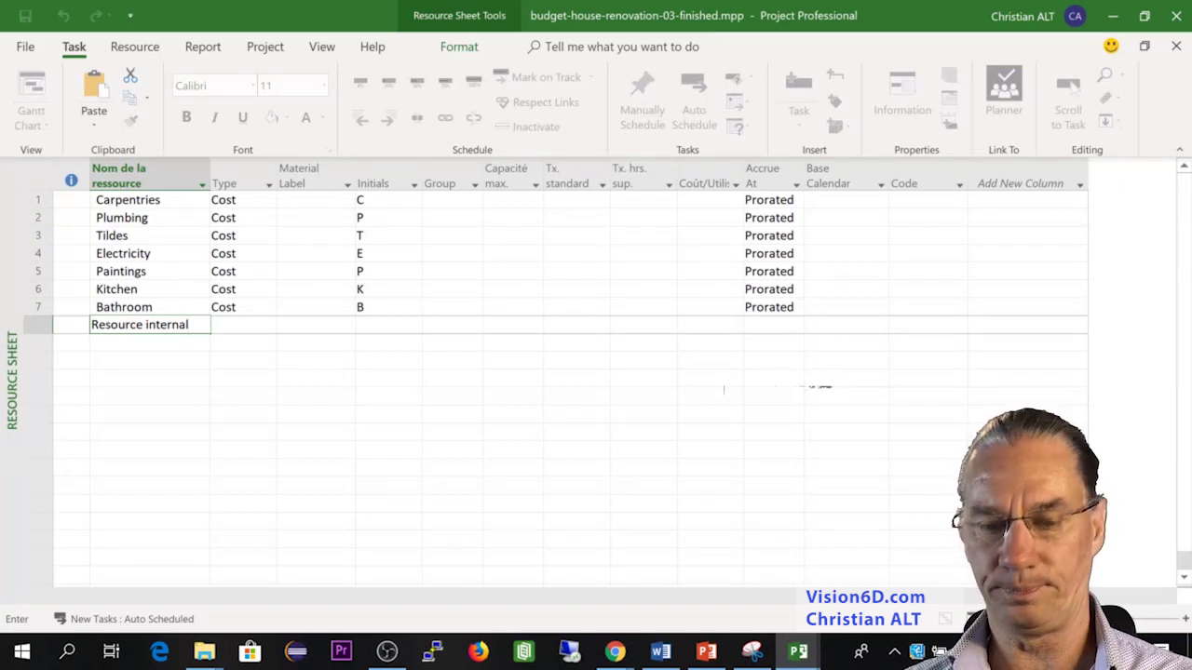
key(Return)
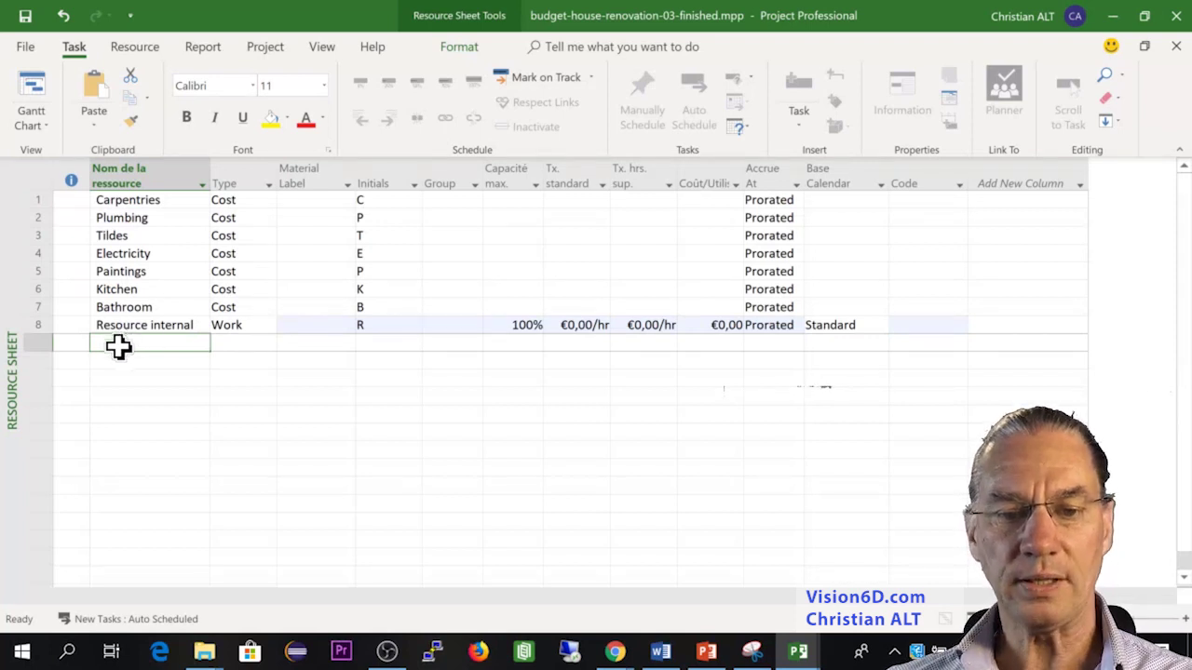
text(Re)
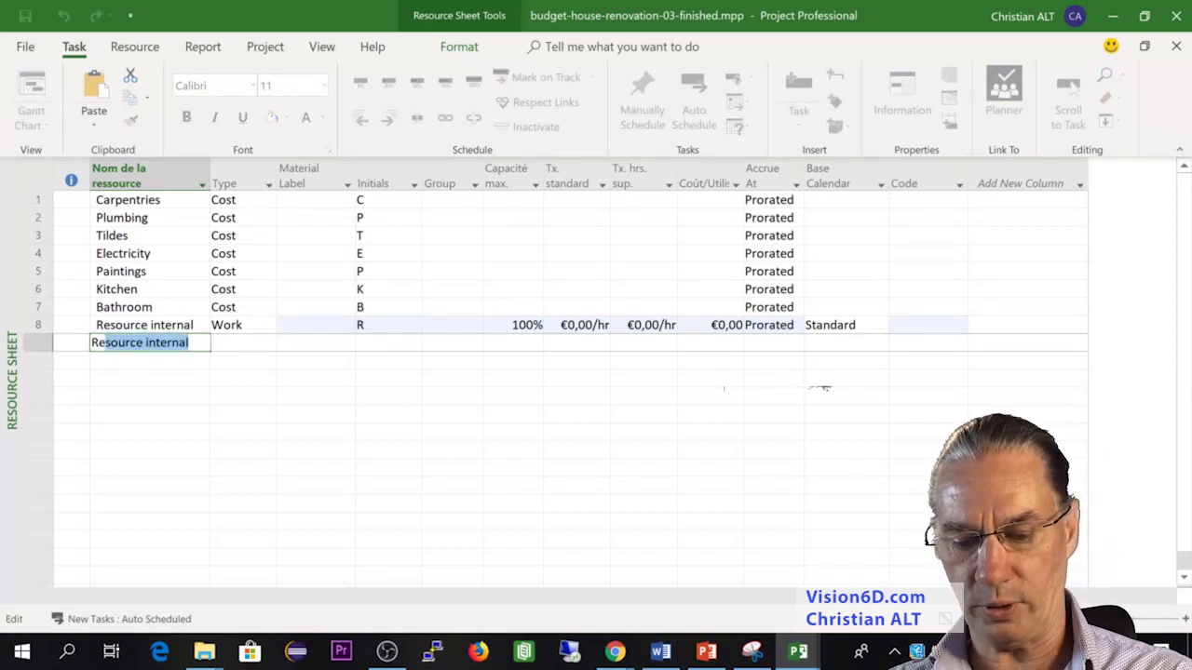
text(source )
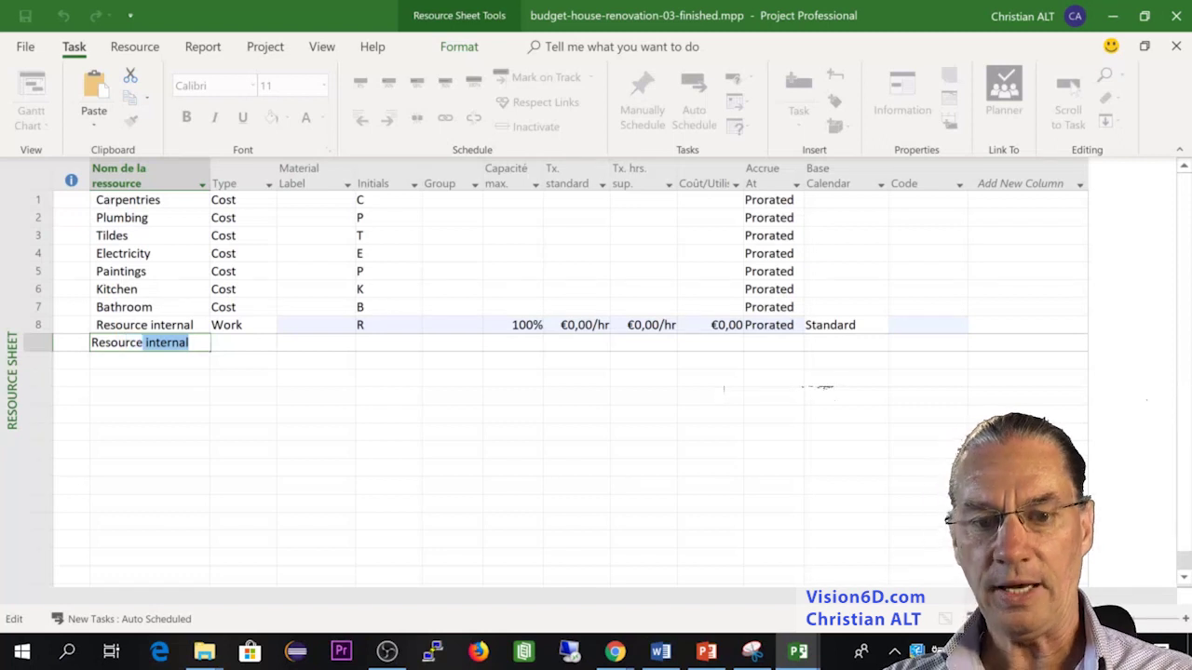
text(exter)
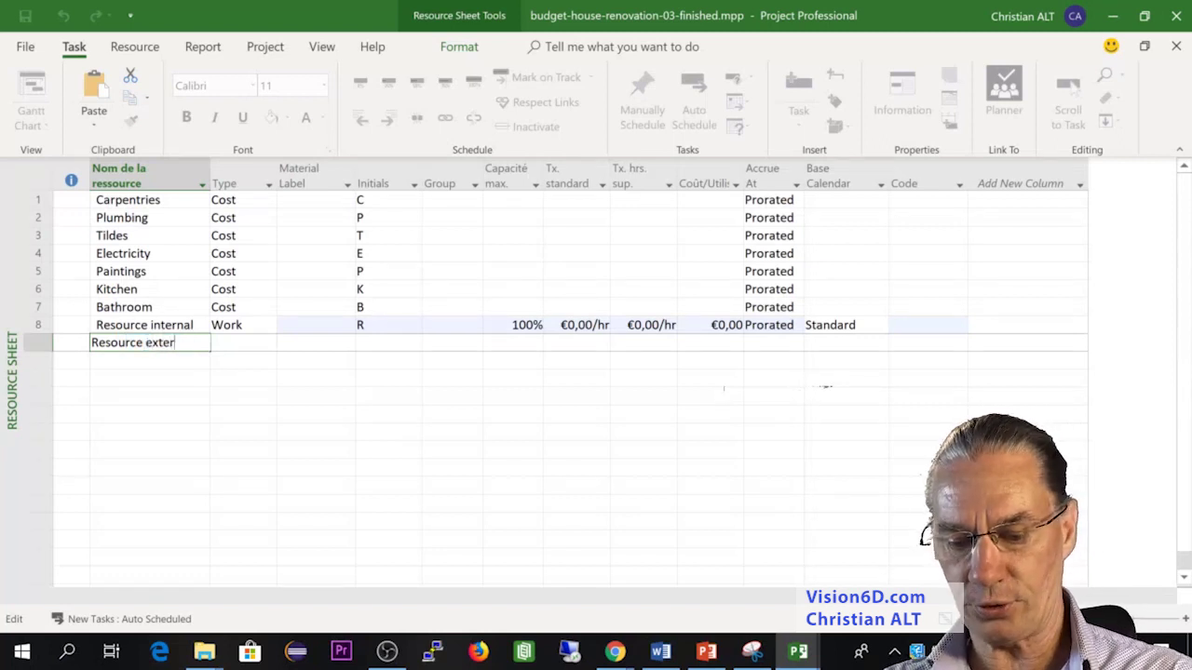
text(nal)
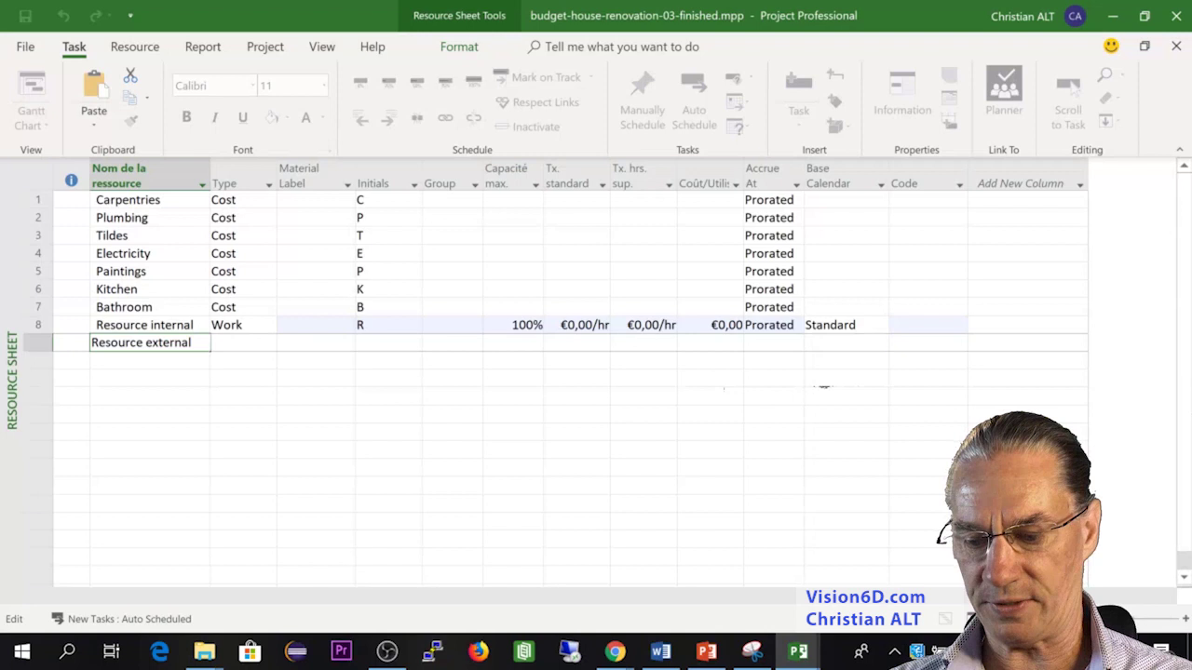
key(Return)
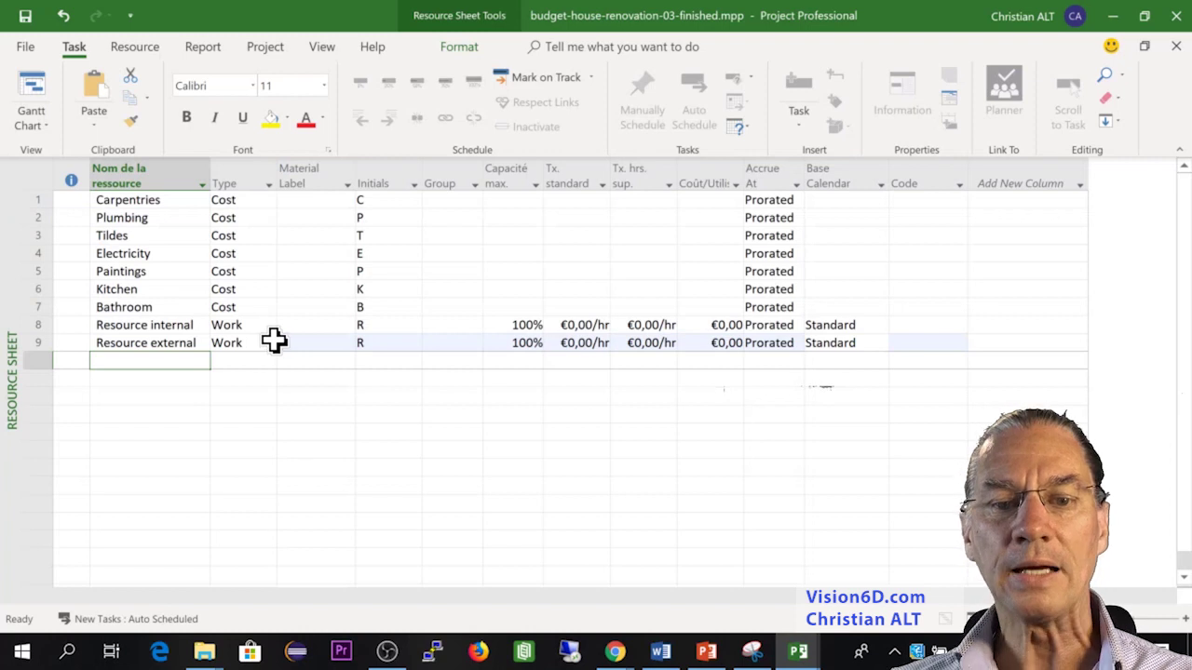
Step: Open Carpentries' Resource Information and close it without changes
click(156, 202)
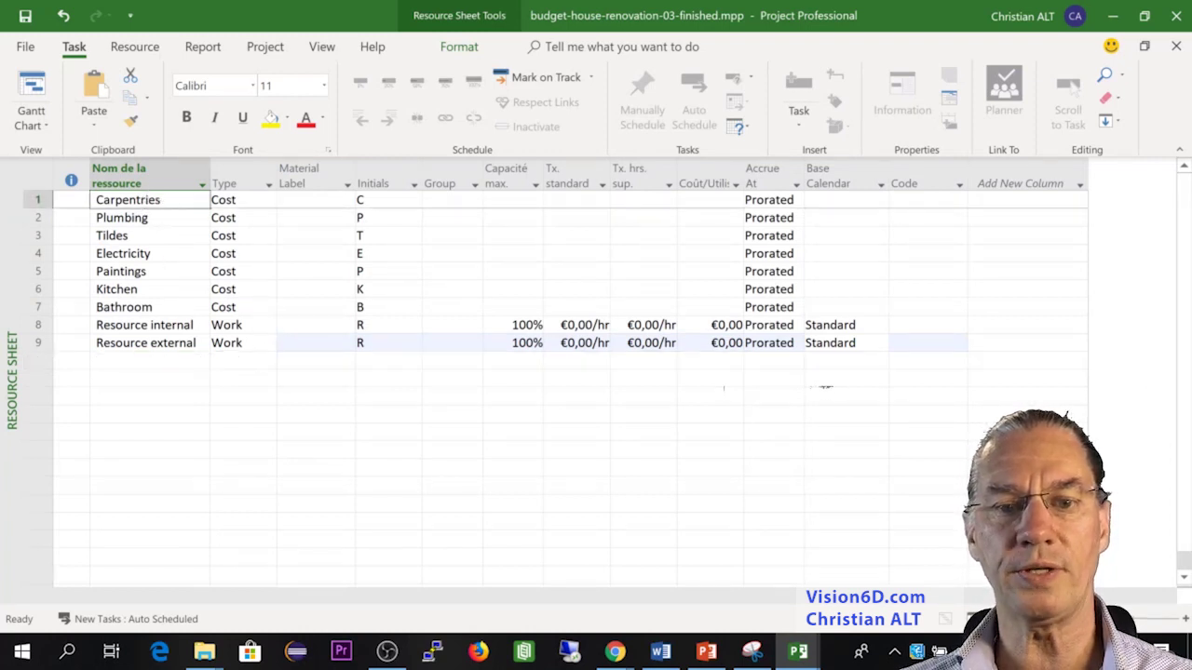
right_click(156, 202)
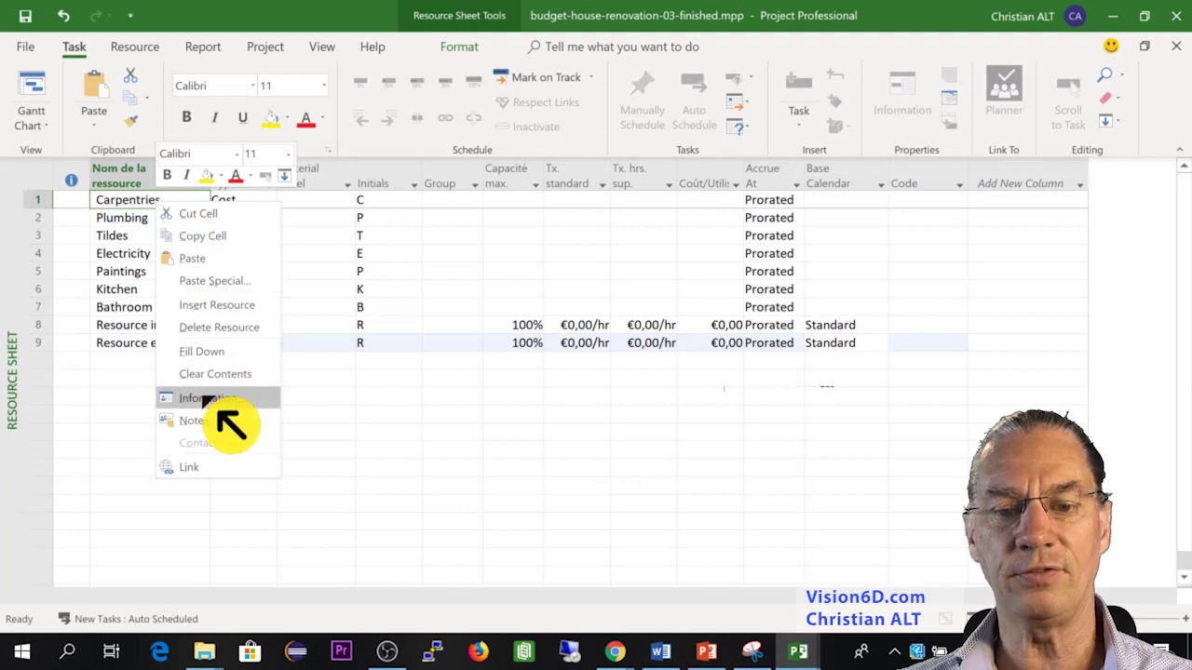
click(209, 398)
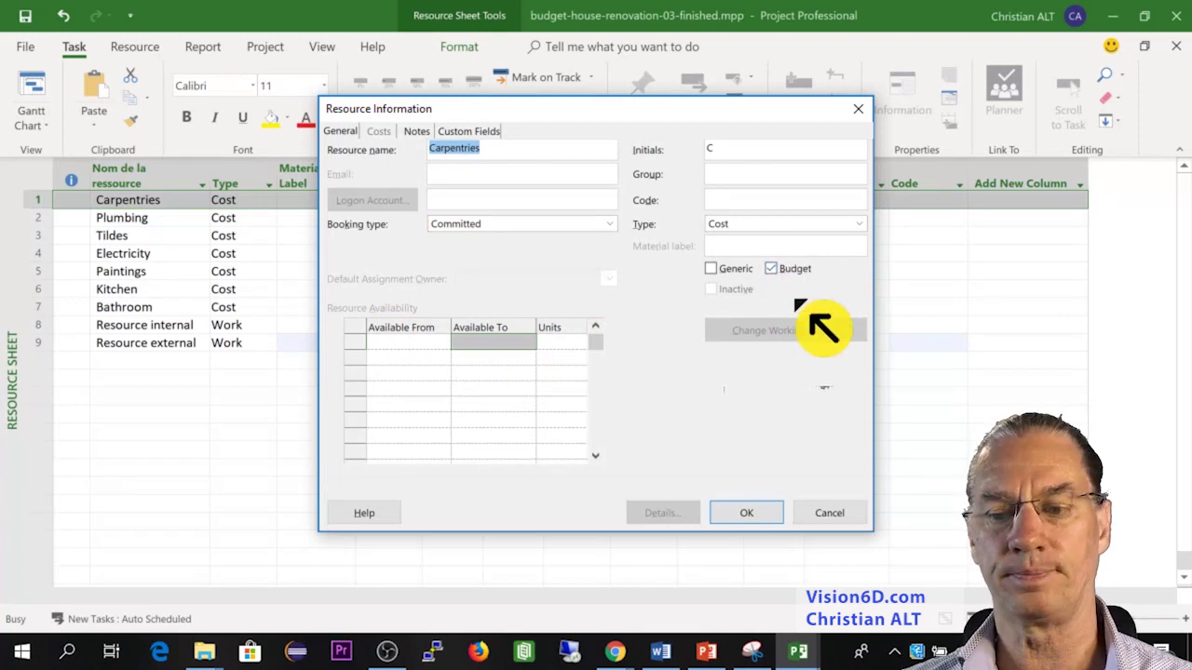
click(762, 518)
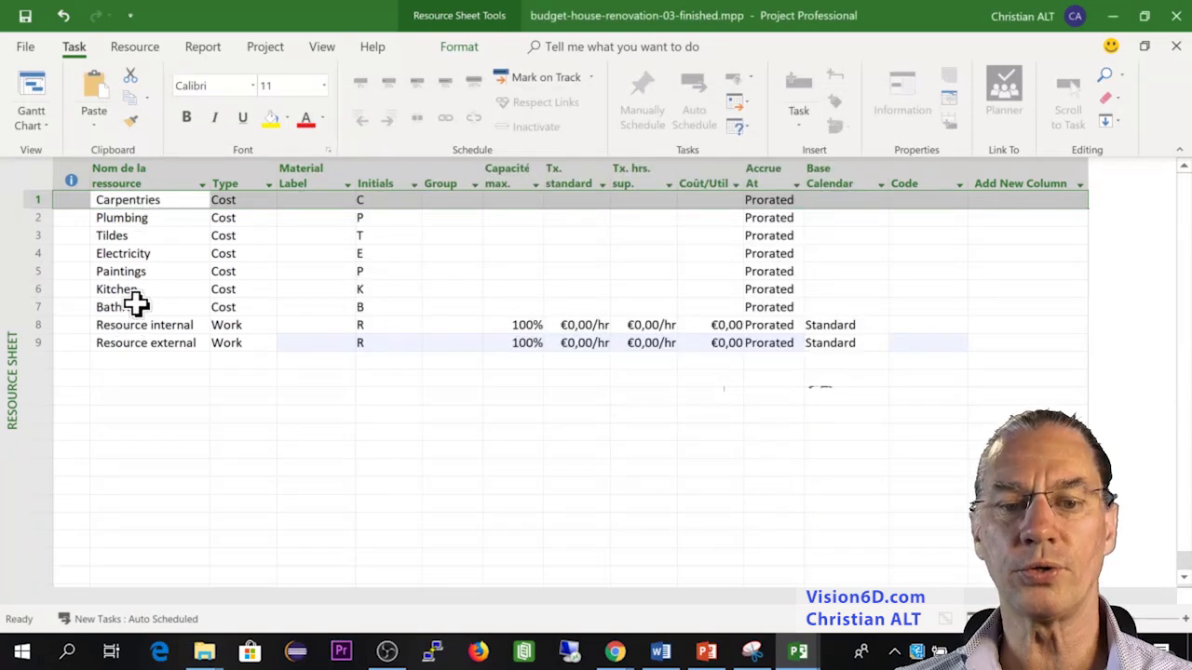
Step: Mark Resource internal as a budget resource in its Resource Information
click(135, 324)
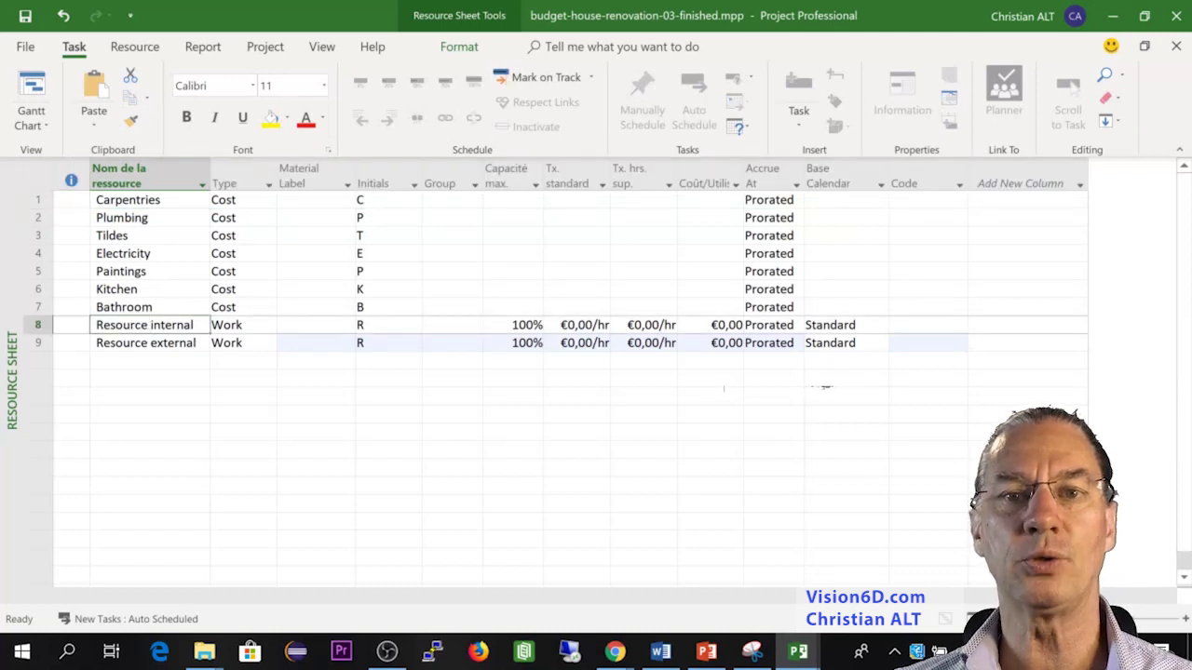
right_click(142, 324)
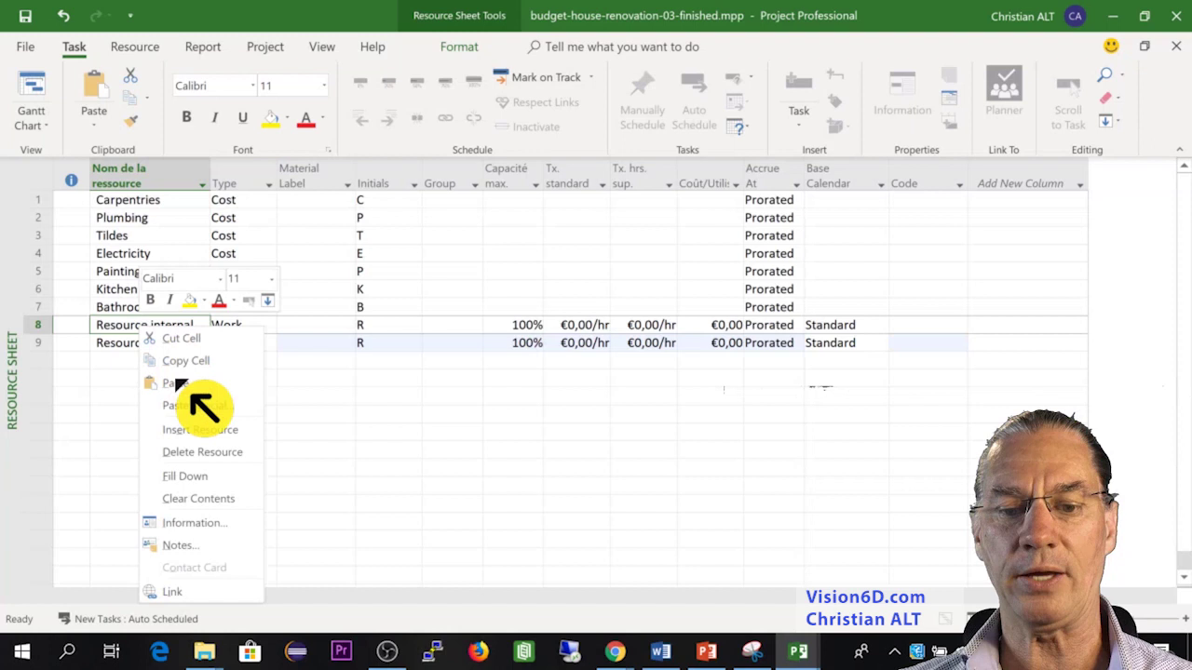
click(197, 522)
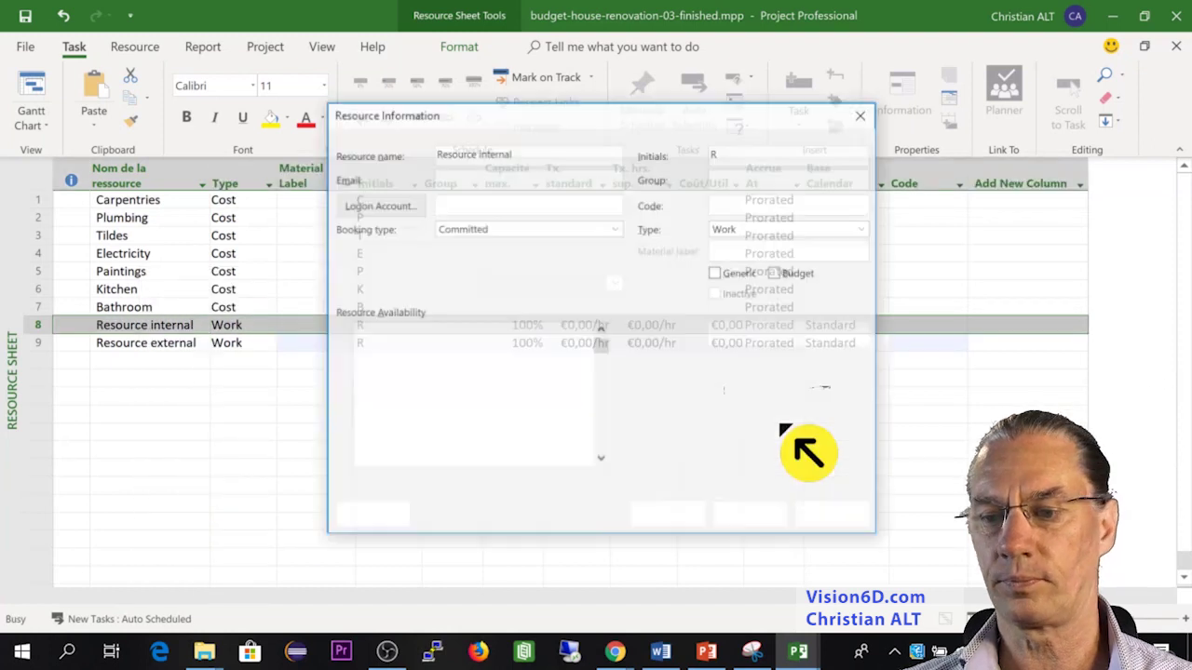
click(771, 269)
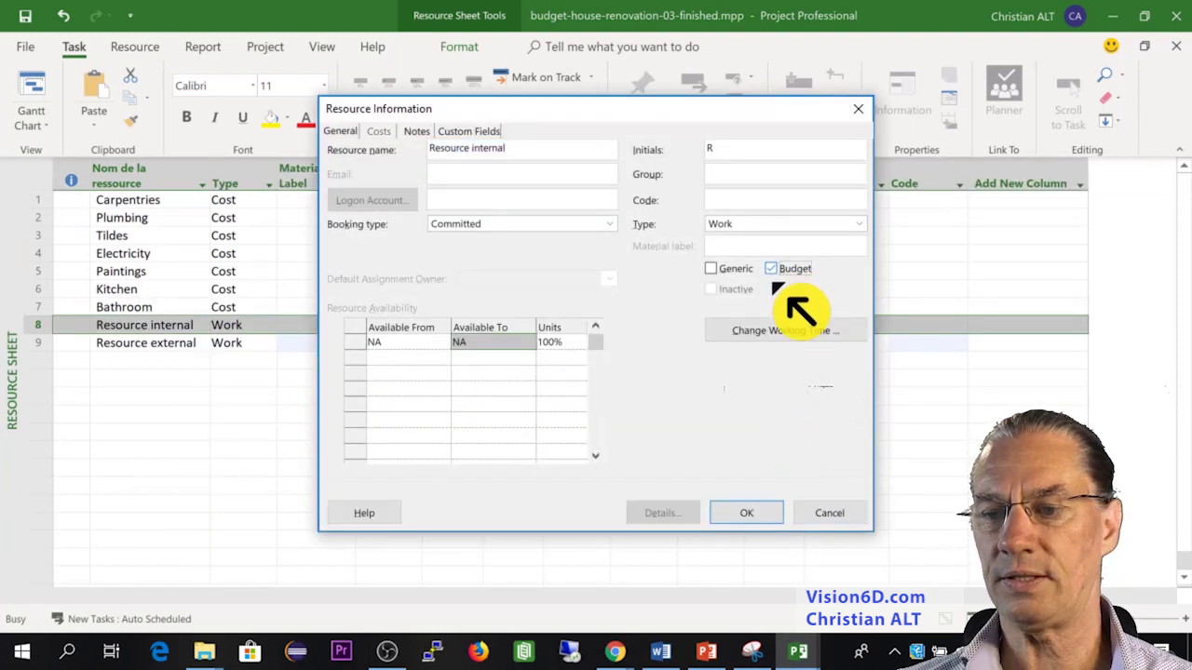
click(757, 519)
Step: Confirm Resource external's information, keeping its type as Work
click(152, 345)
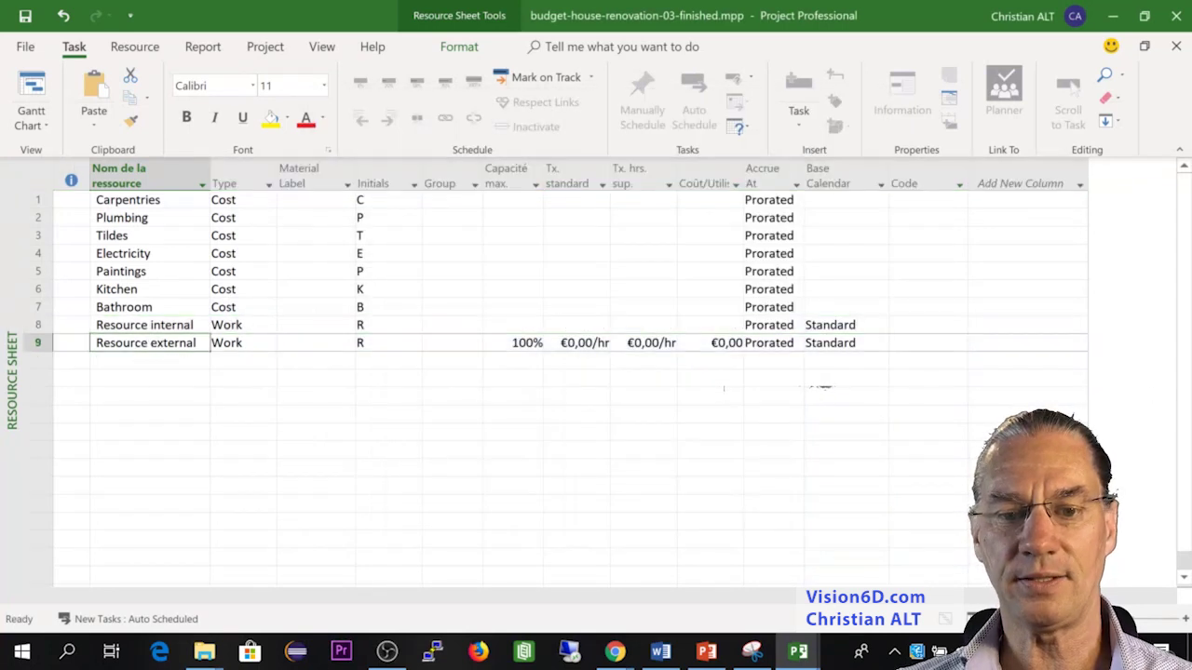
right_click(154, 344)
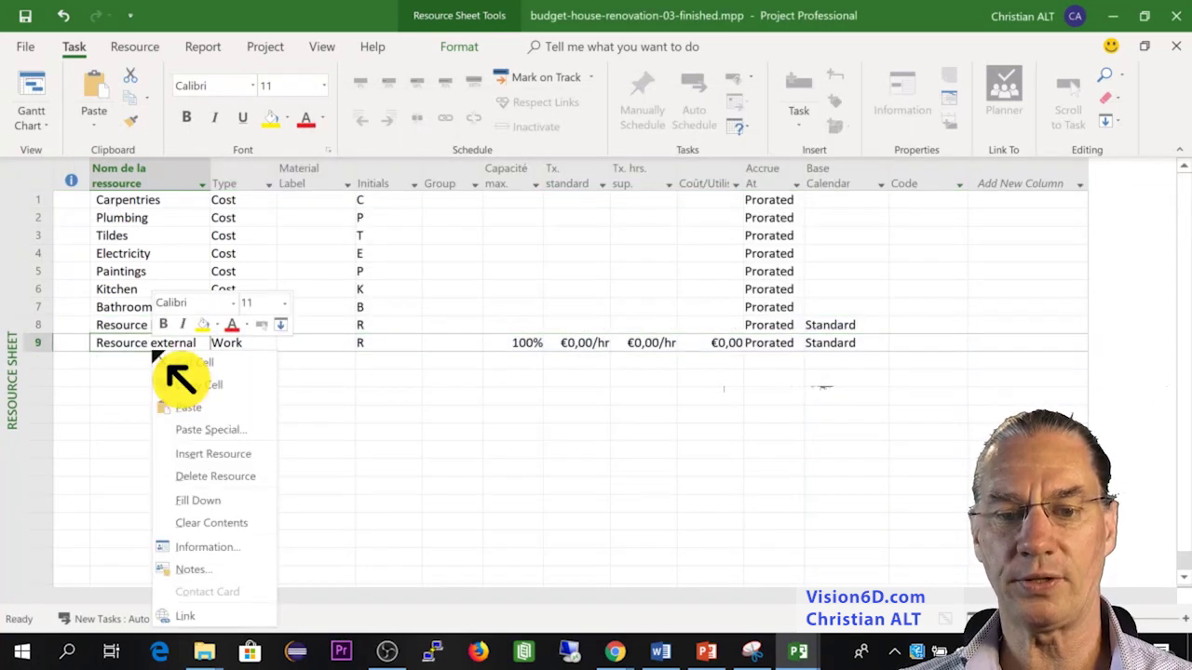
click(226, 547)
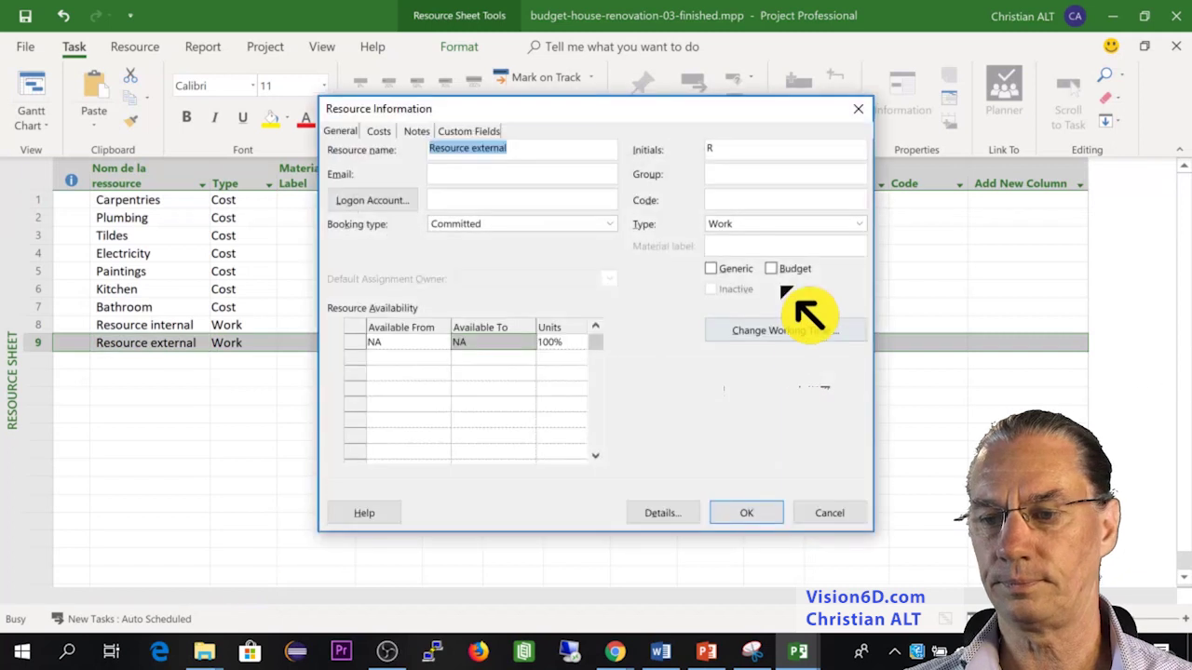
click(759, 516)
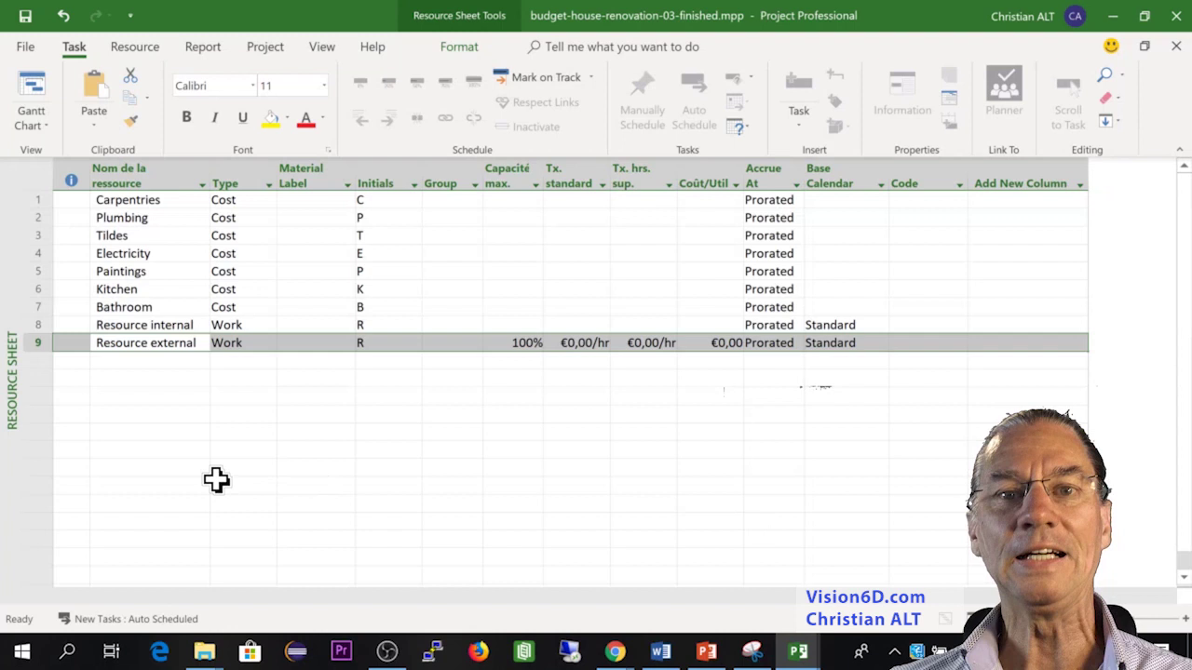
Step: In the Gantt Chart, pick Resource Internal from Initialisation's Resource Names list
click(33, 93)
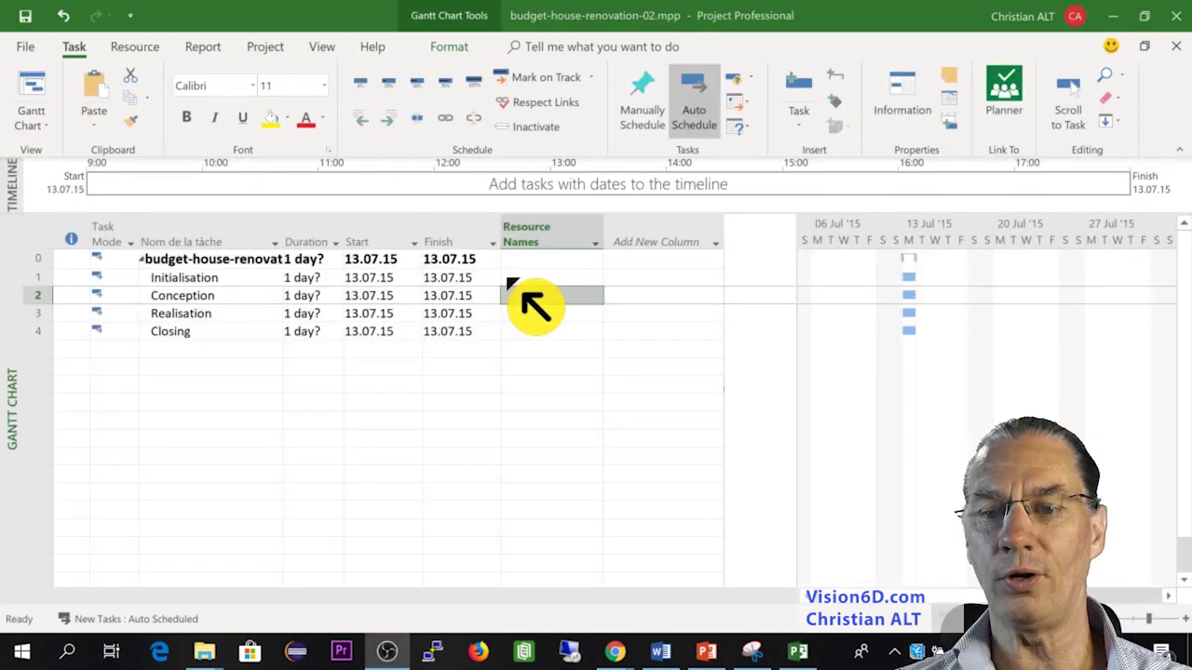
click(545, 278)
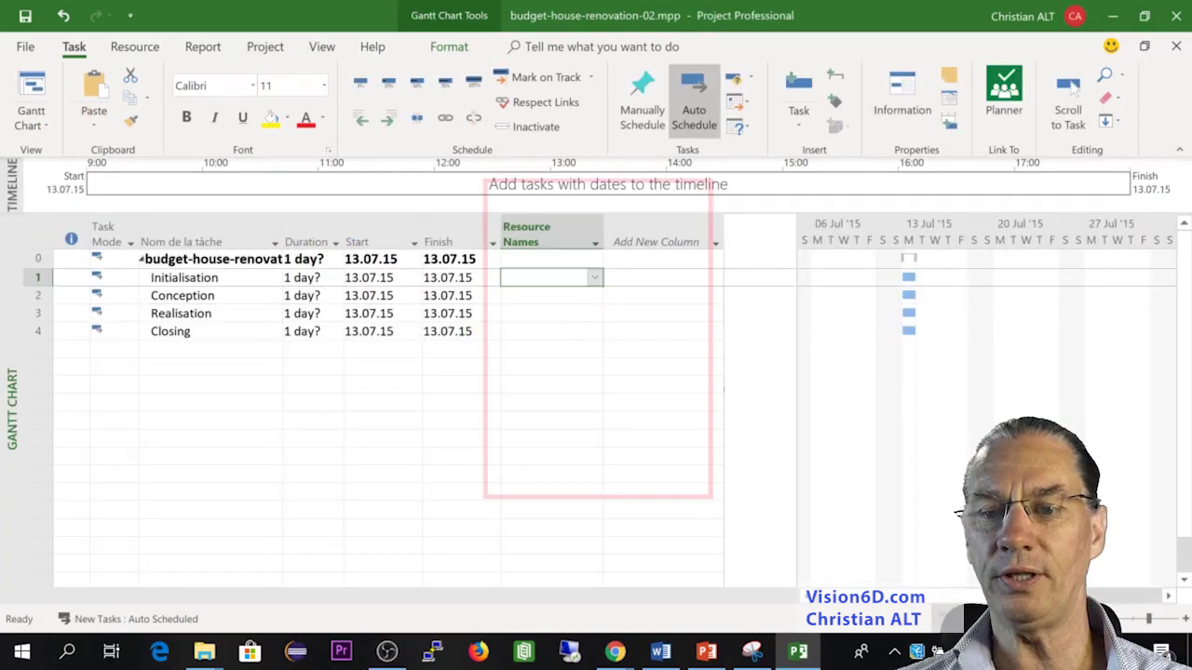
click(596, 278)
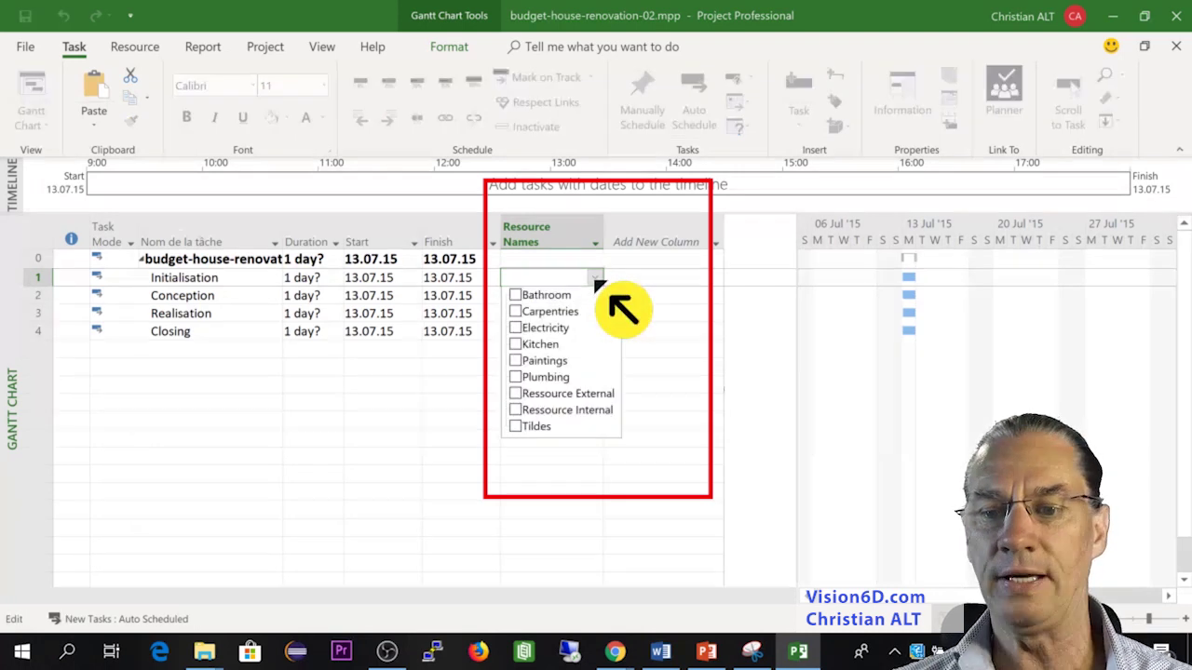
click(517, 411)
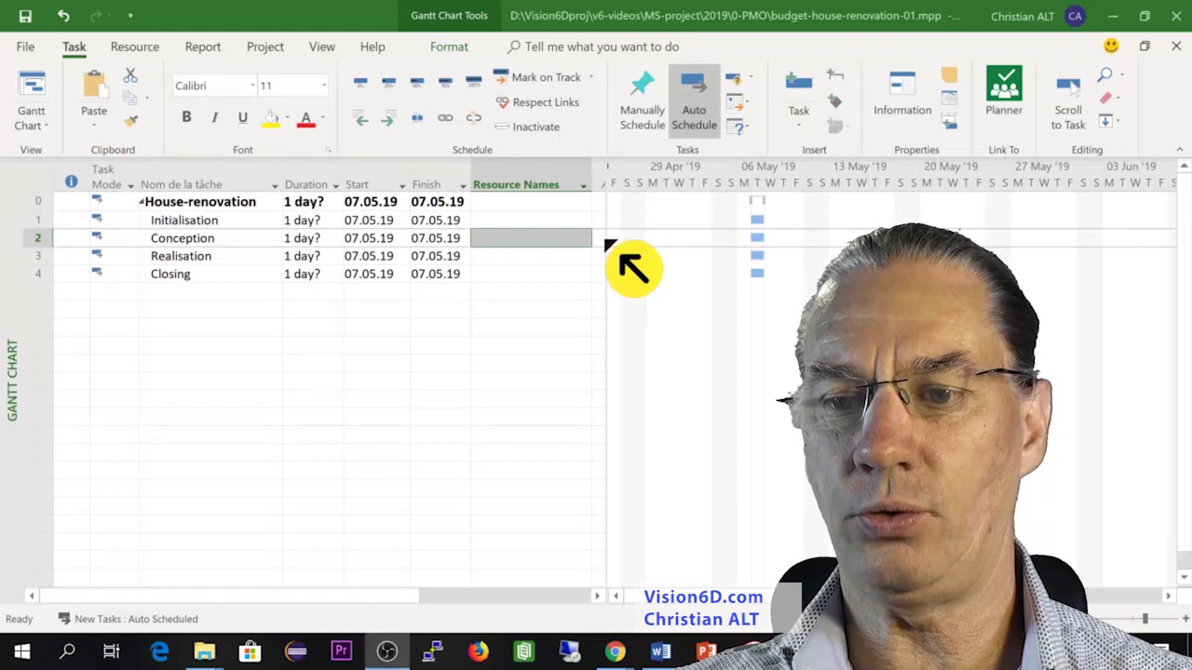
Step: Widen the task table and insert a Budget Cost column
drag(607, 338, 640, 253)
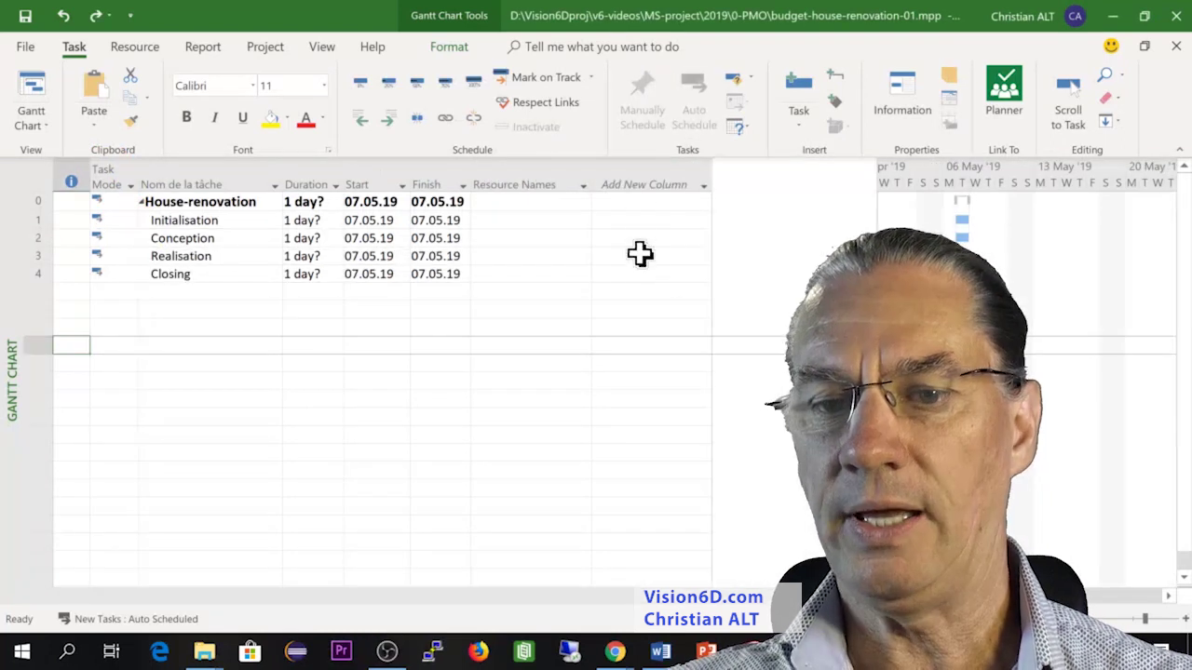
click(649, 181)
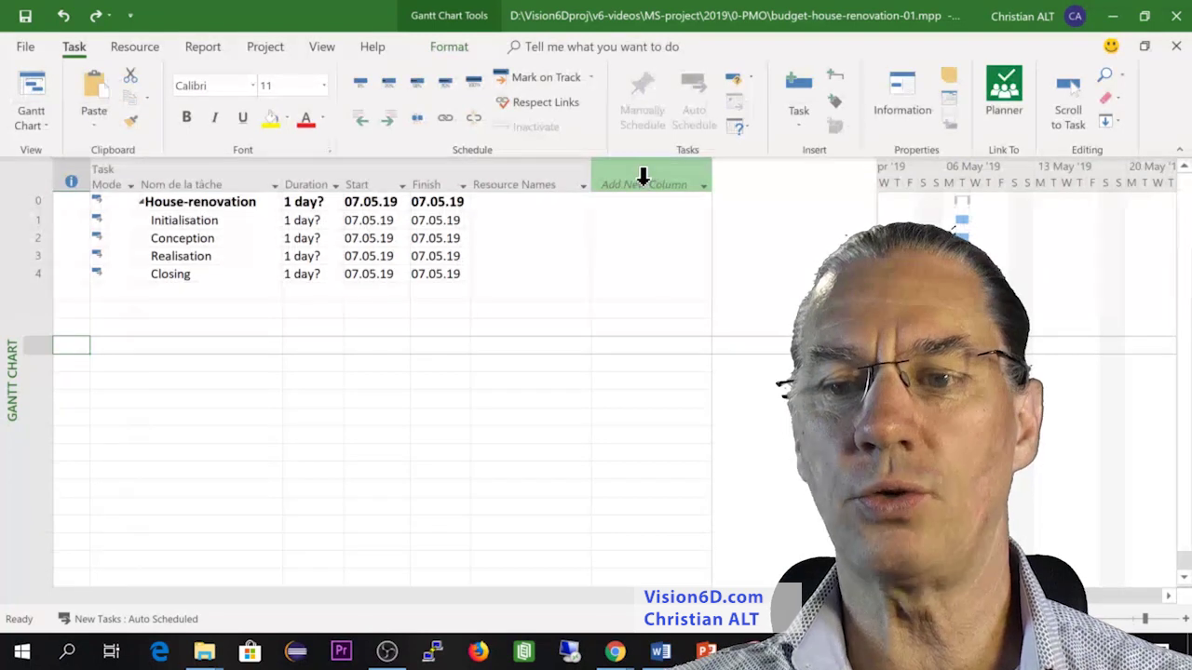
right_click(644, 186)
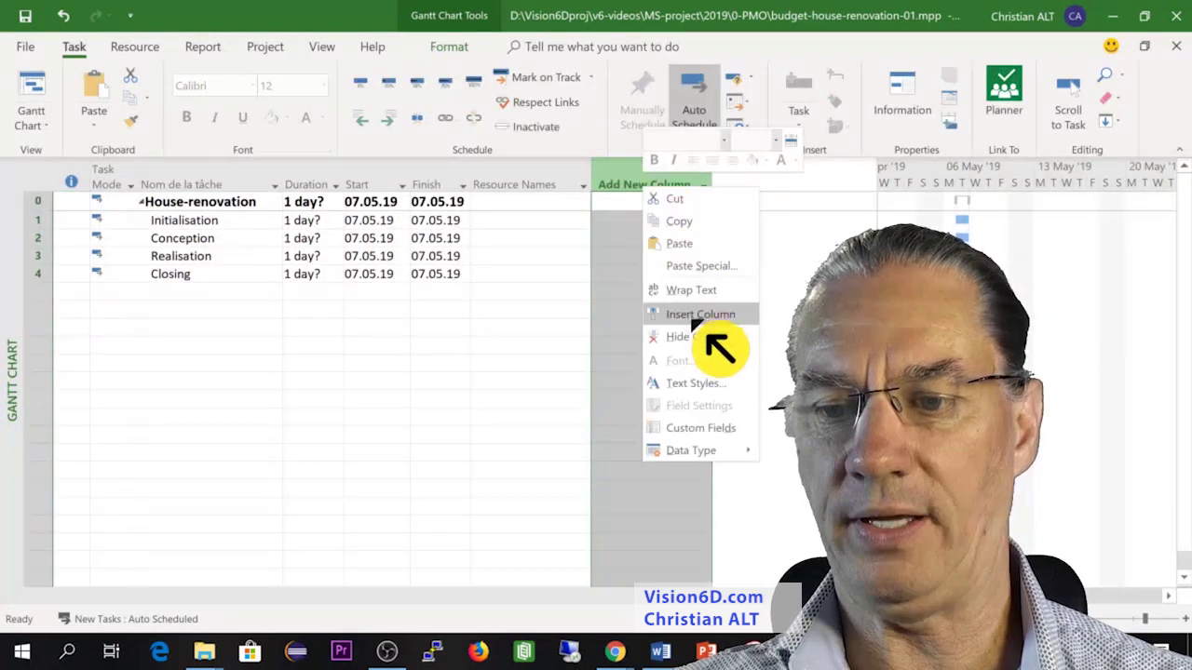
click(696, 315)
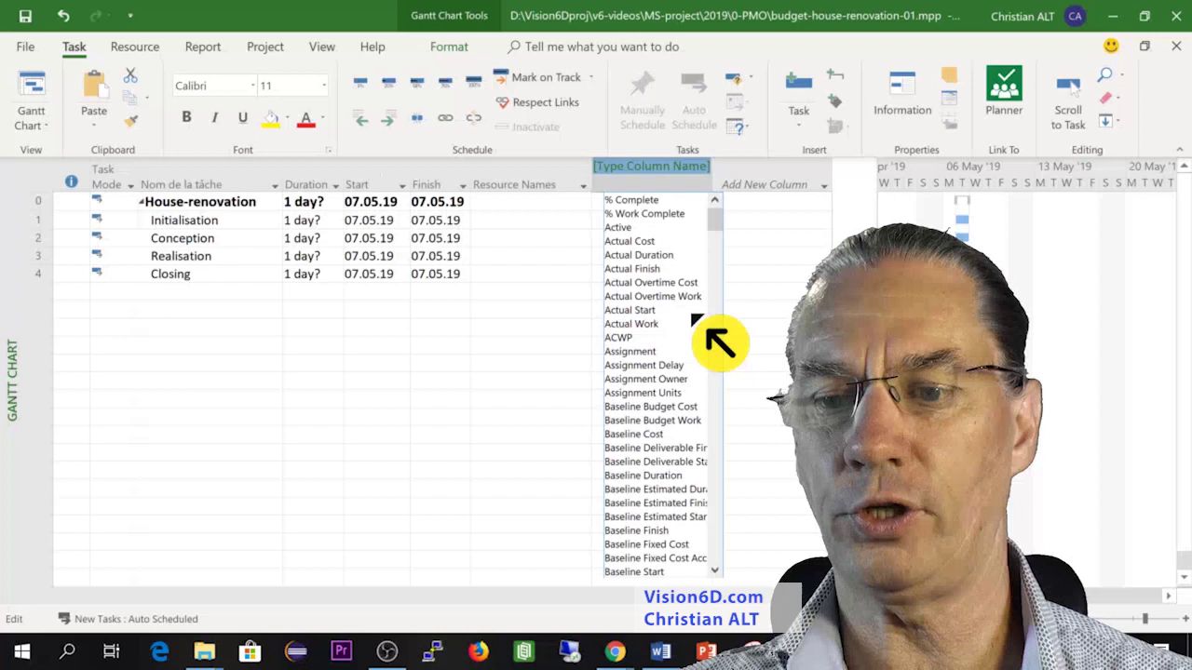
scroll(717, 298, down, 20)
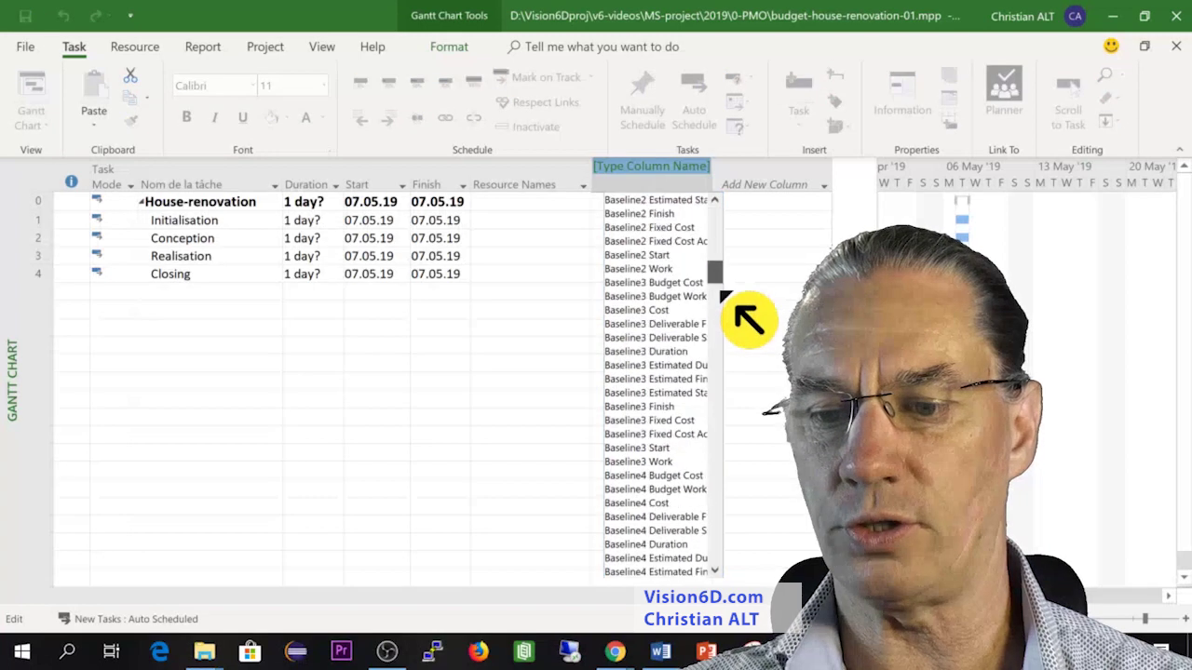
scroll(723, 316, down, 20)
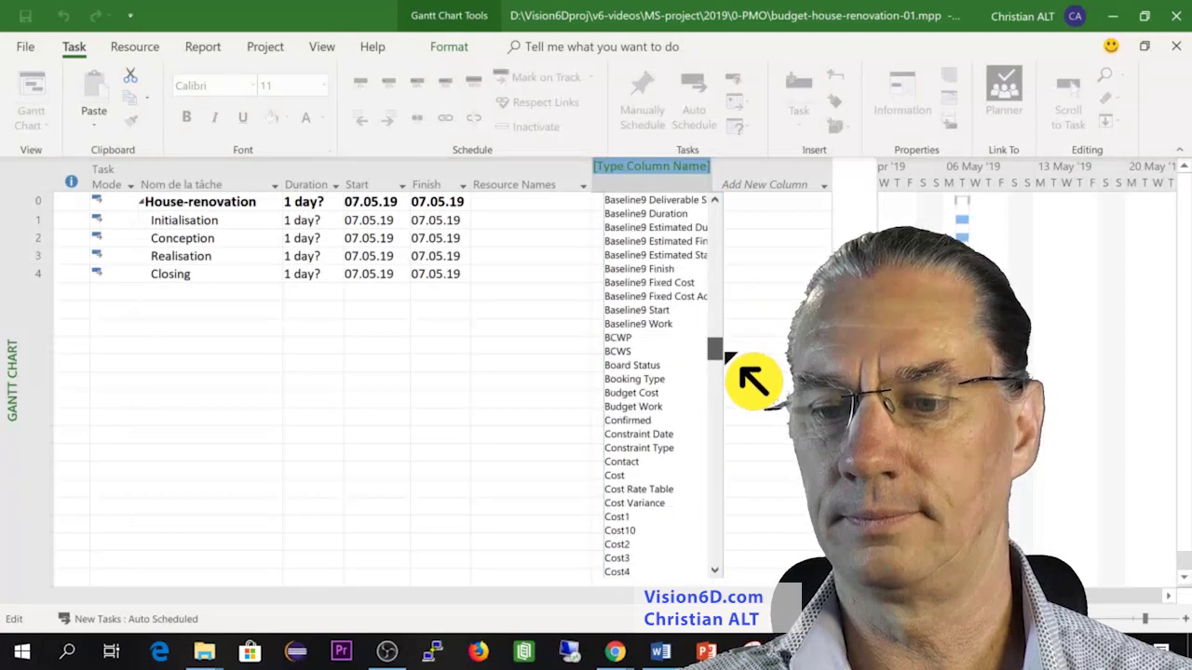
scroll(727, 357, up, 1)
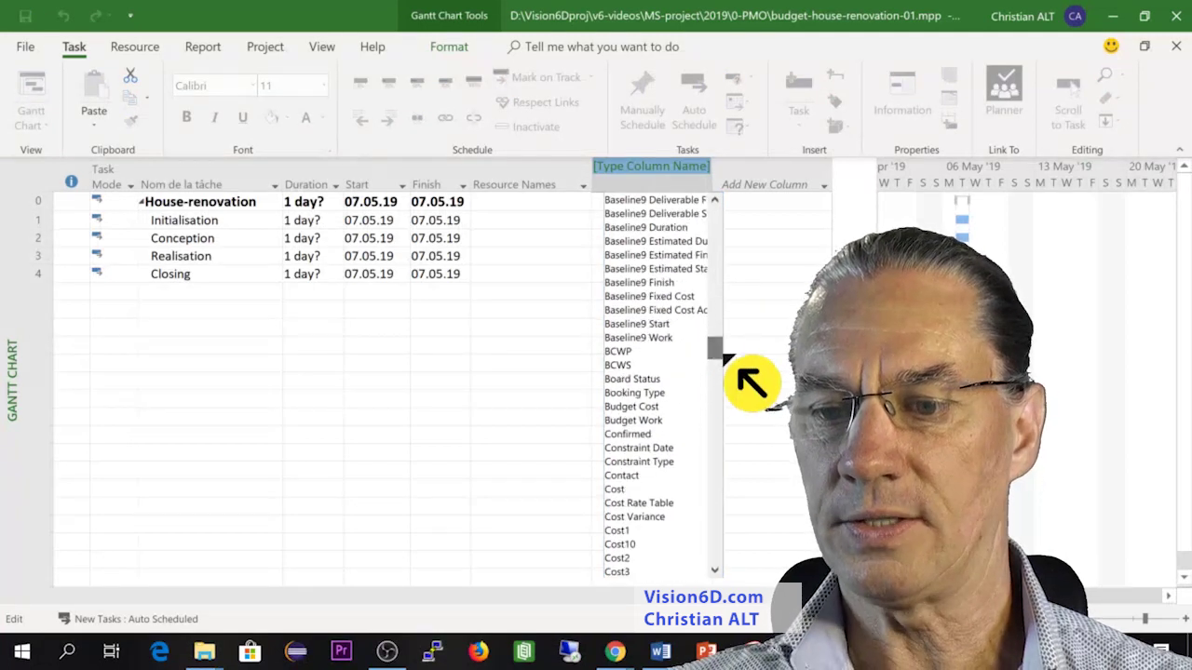
click(651, 409)
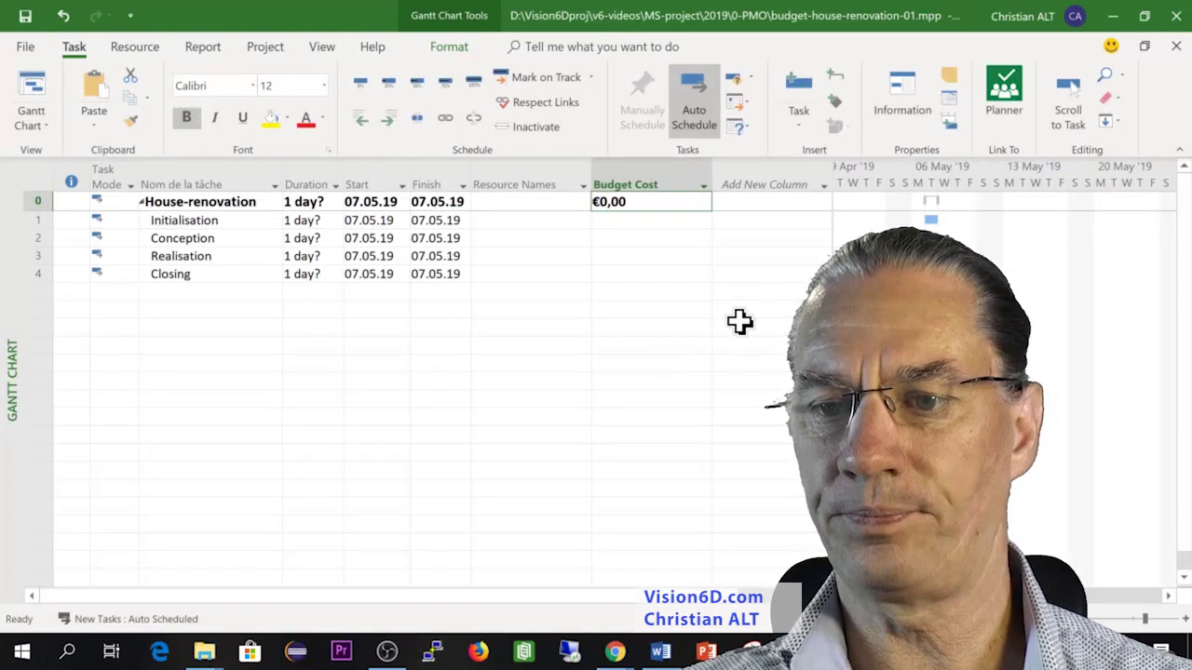
Step: Insert a Budget Work column after Budget Cost
right_click(766, 171)
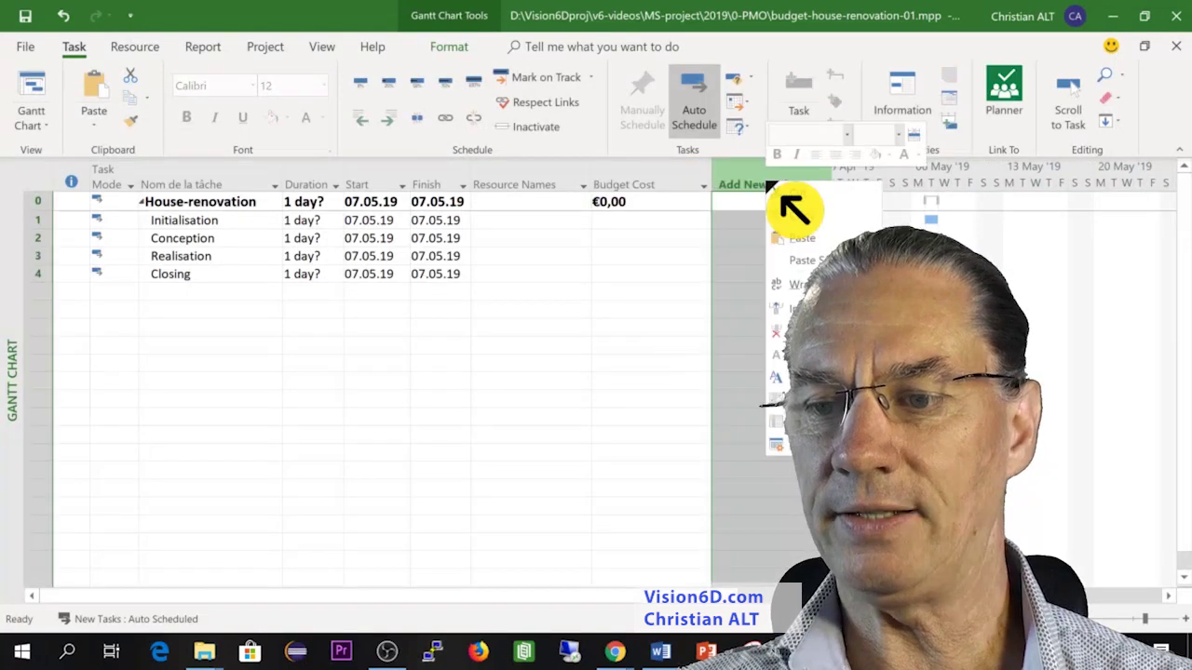
key(Escape)
click(742, 184)
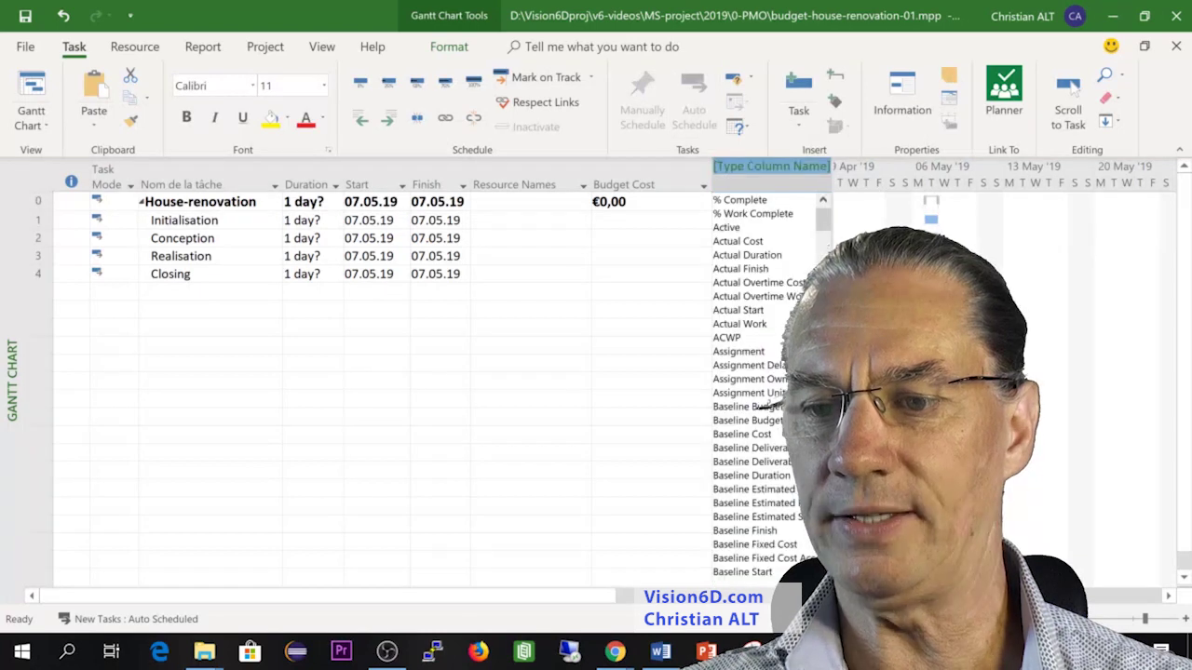
scroll(759, 387, down, 20)
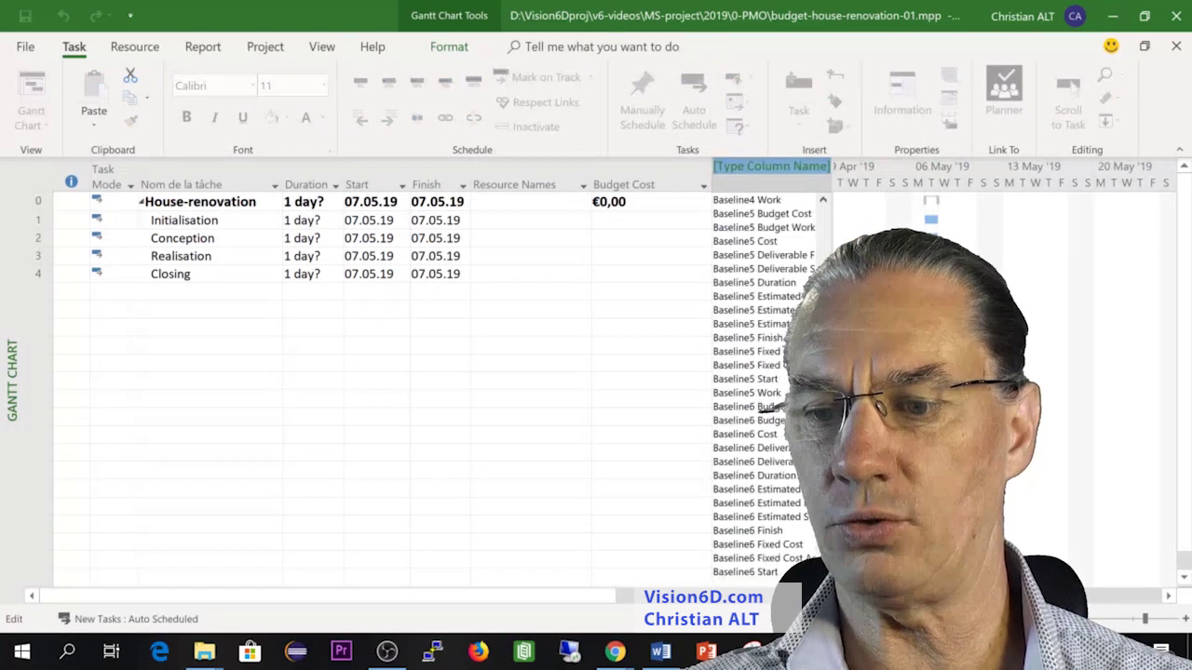
scroll(761, 415, down, 12)
scroll(761, 419, up, 6)
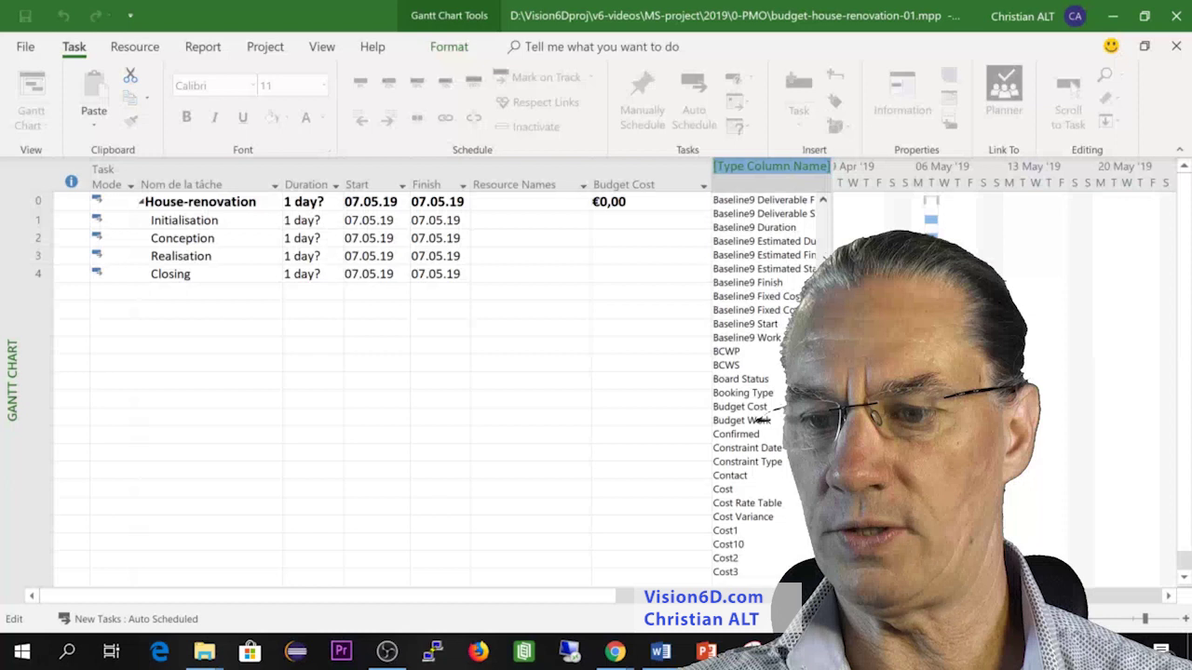
click(761, 417)
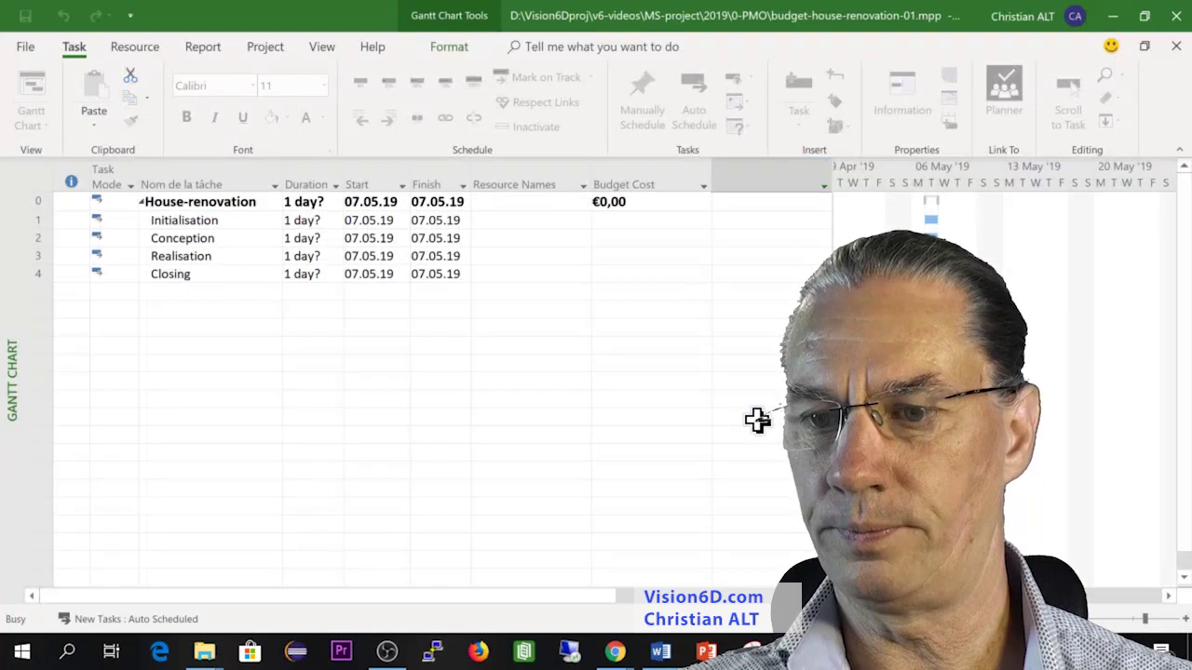
Step: Hide the Resource Names and indicator columns in the task table
right_click(514, 177)
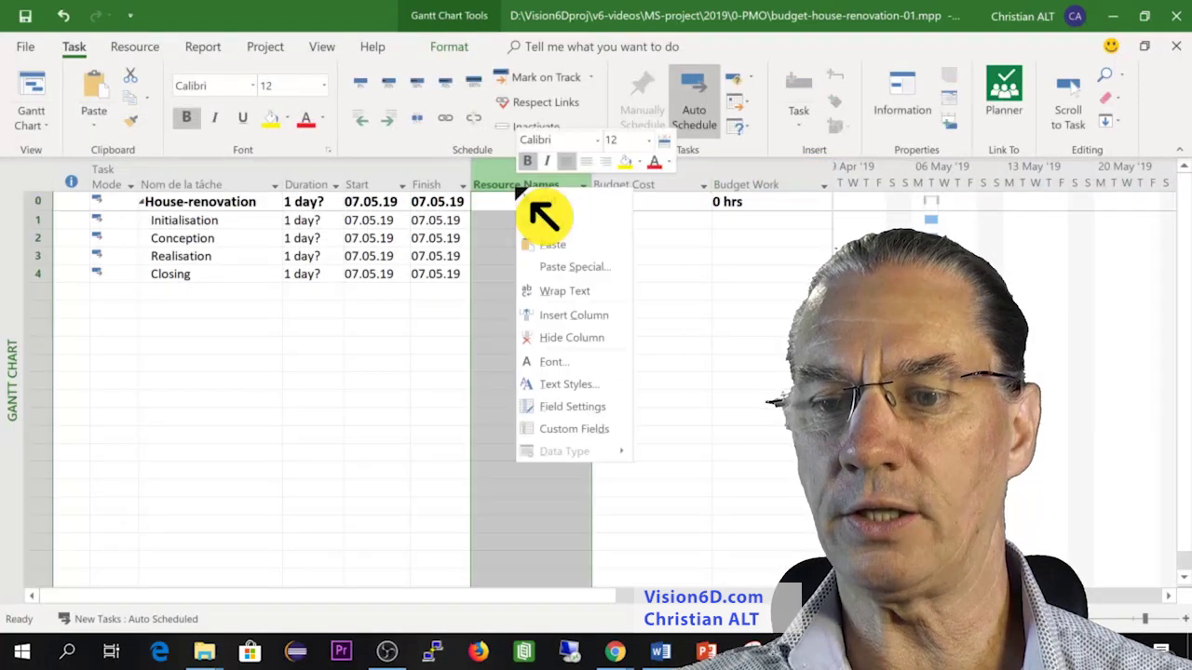
click(562, 337)
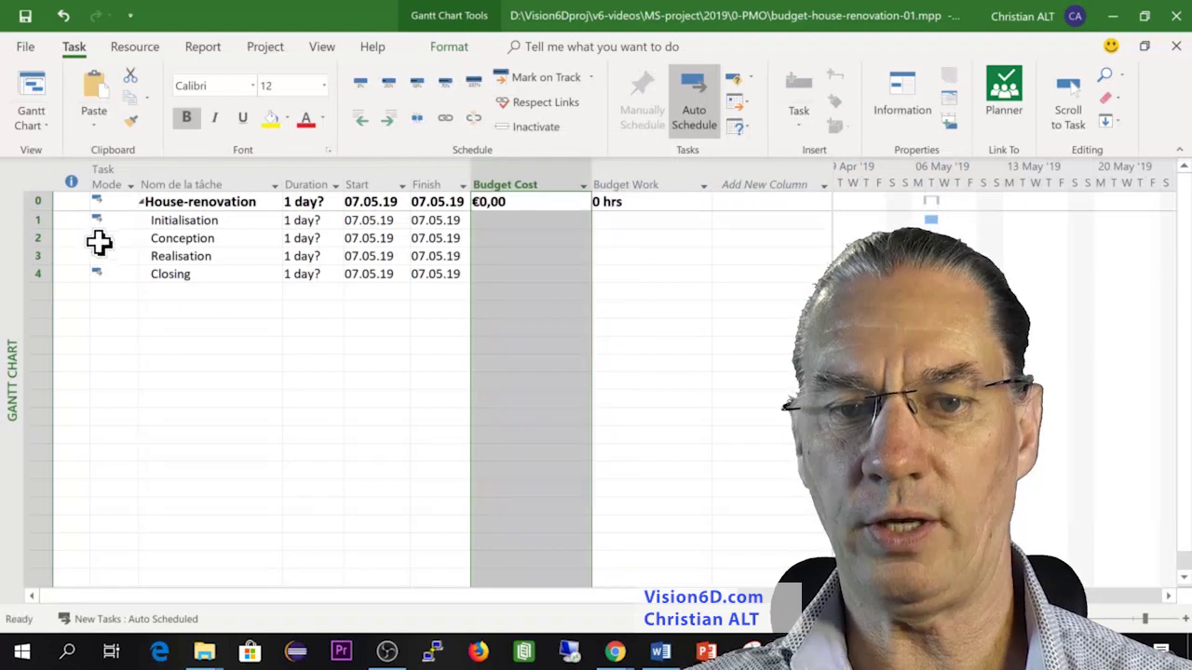
right_click(80, 175)
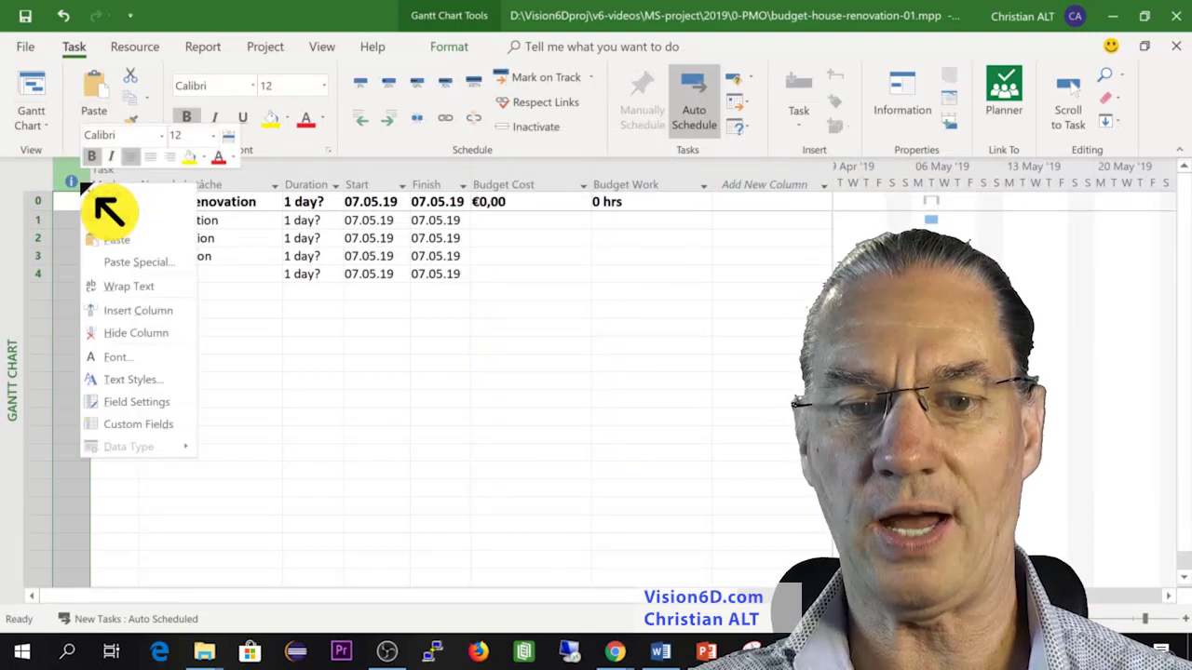
click(138, 334)
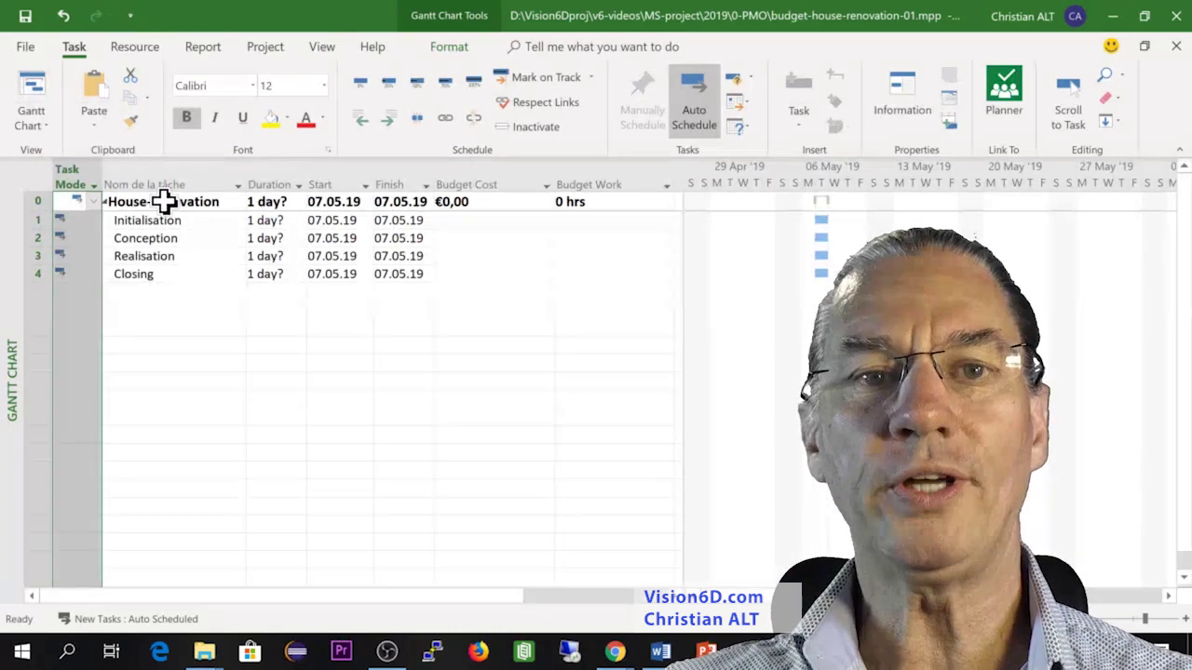
click(165, 201)
Step: In the summary task's Resources tab, assign Carpentries and Electricity
right_click(165, 200)
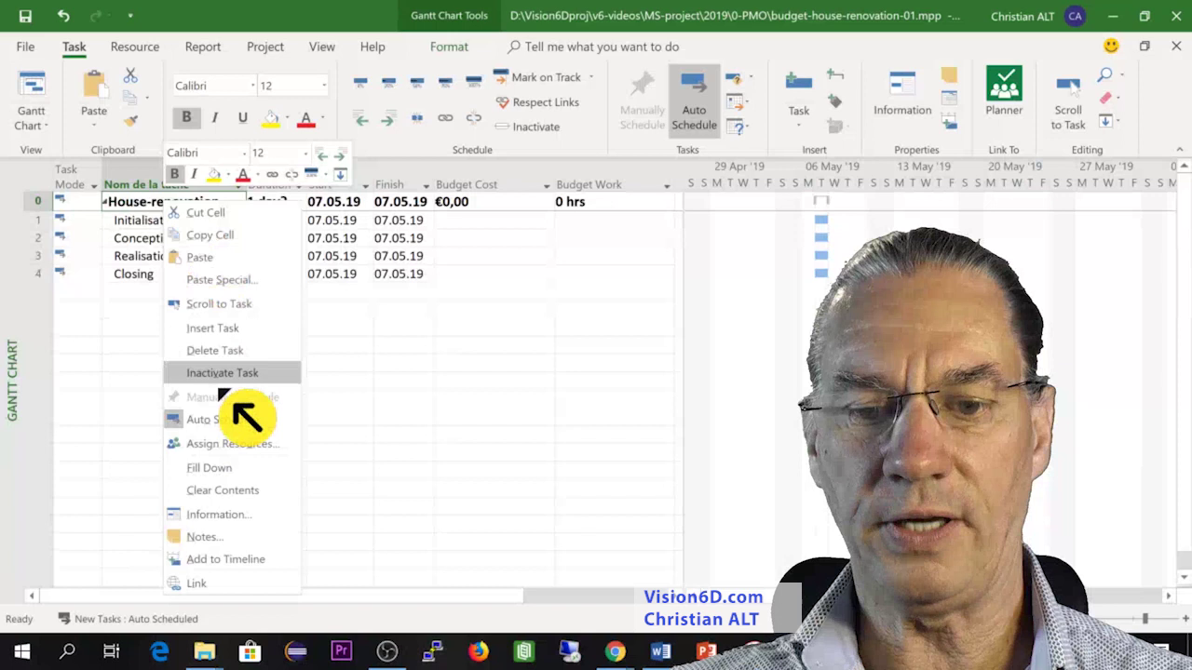
click(214, 514)
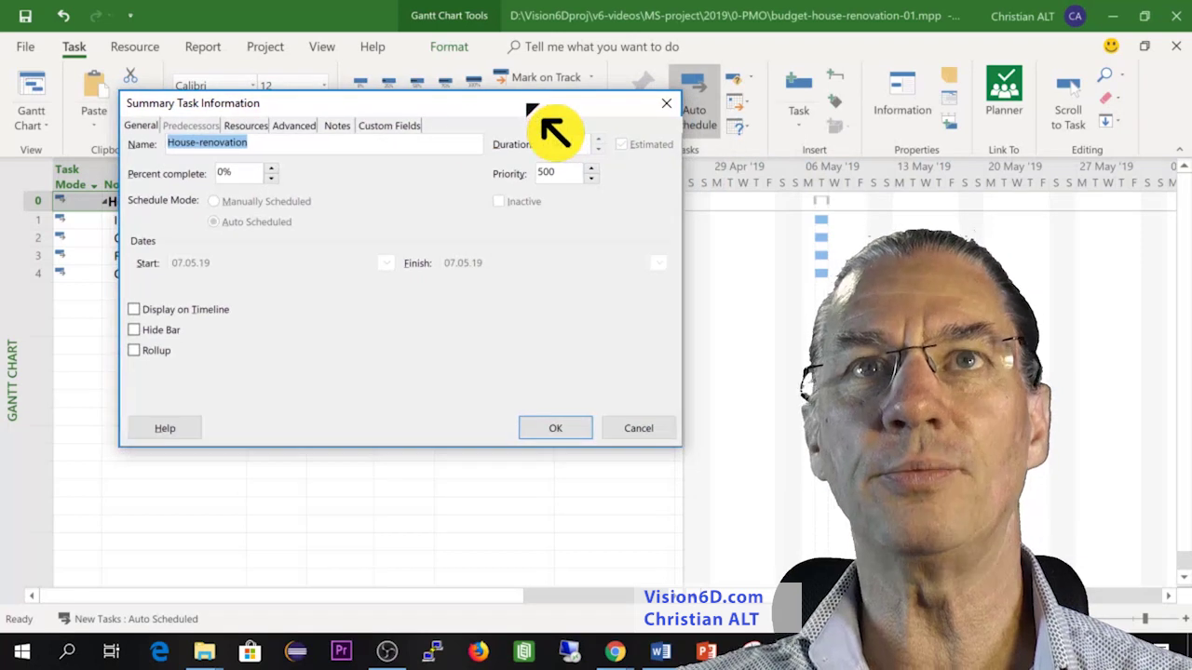
click(253, 126)
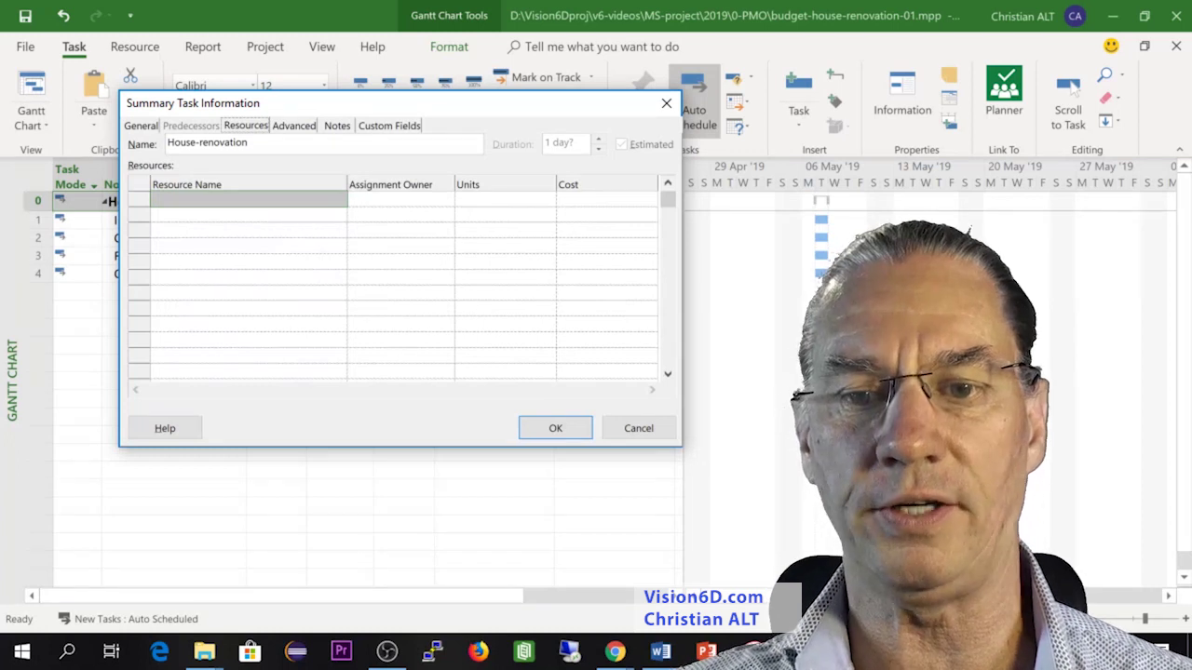
click(339, 200)
click(338, 199)
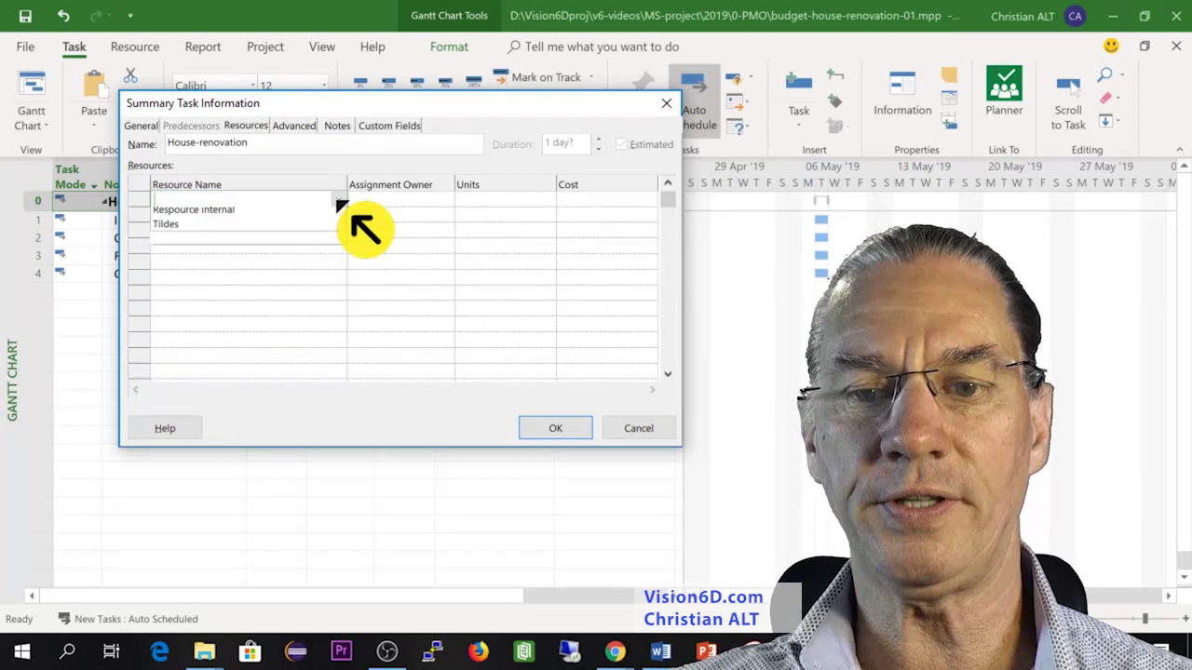
click(218, 231)
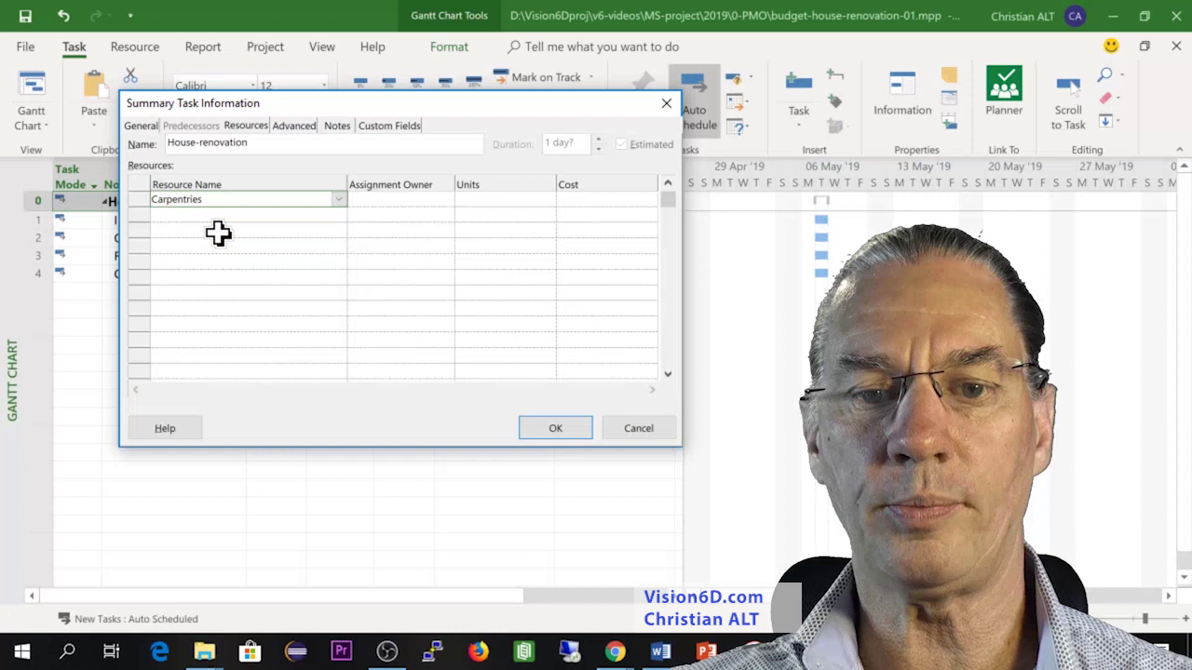
click(335, 216)
click(338, 215)
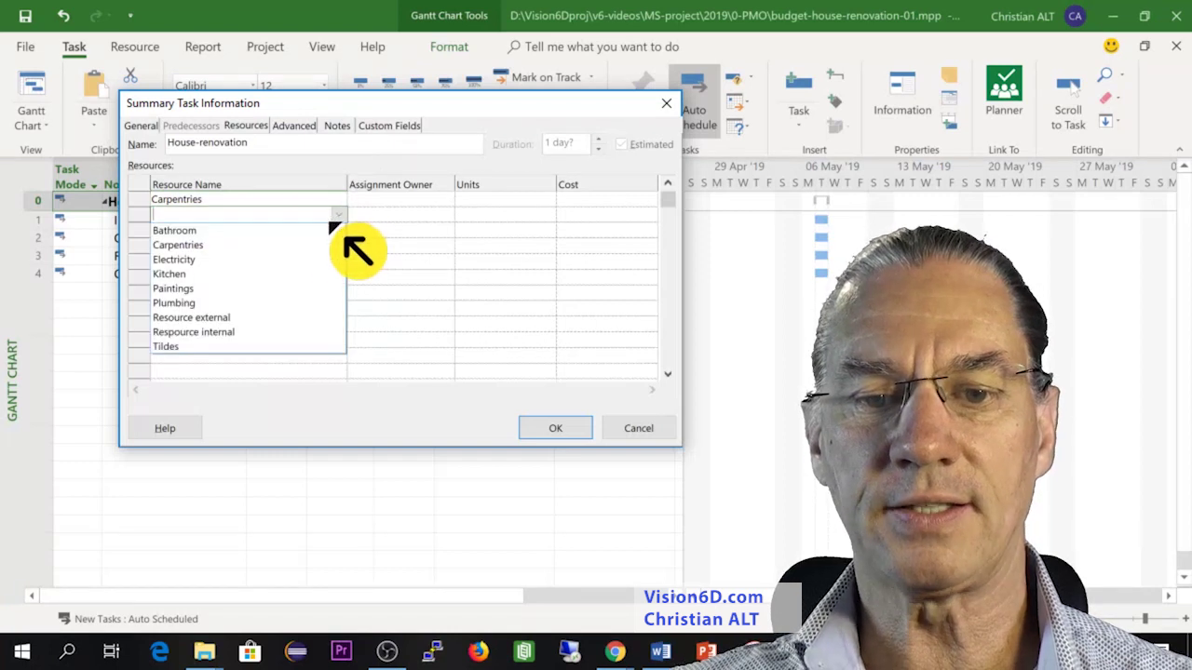
click(272, 260)
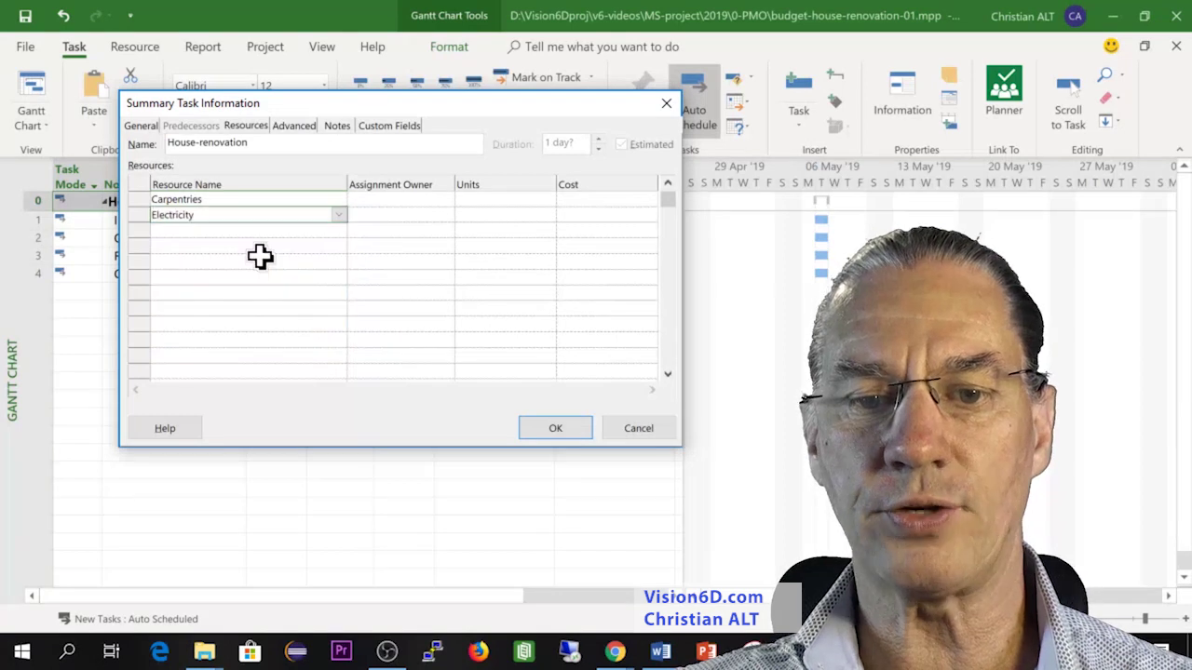
Step: Assign Bathroom, Kitchen, Paintings and Plumbing to the House-renovation summary task
click(340, 230)
click(341, 230)
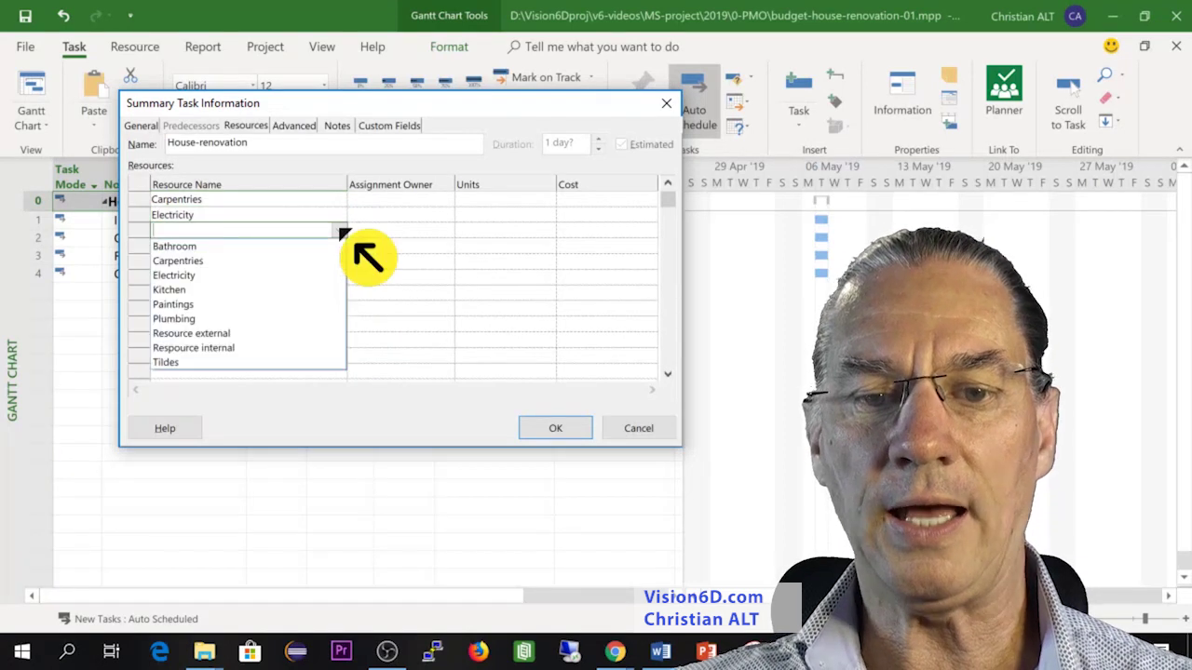
click(295, 248)
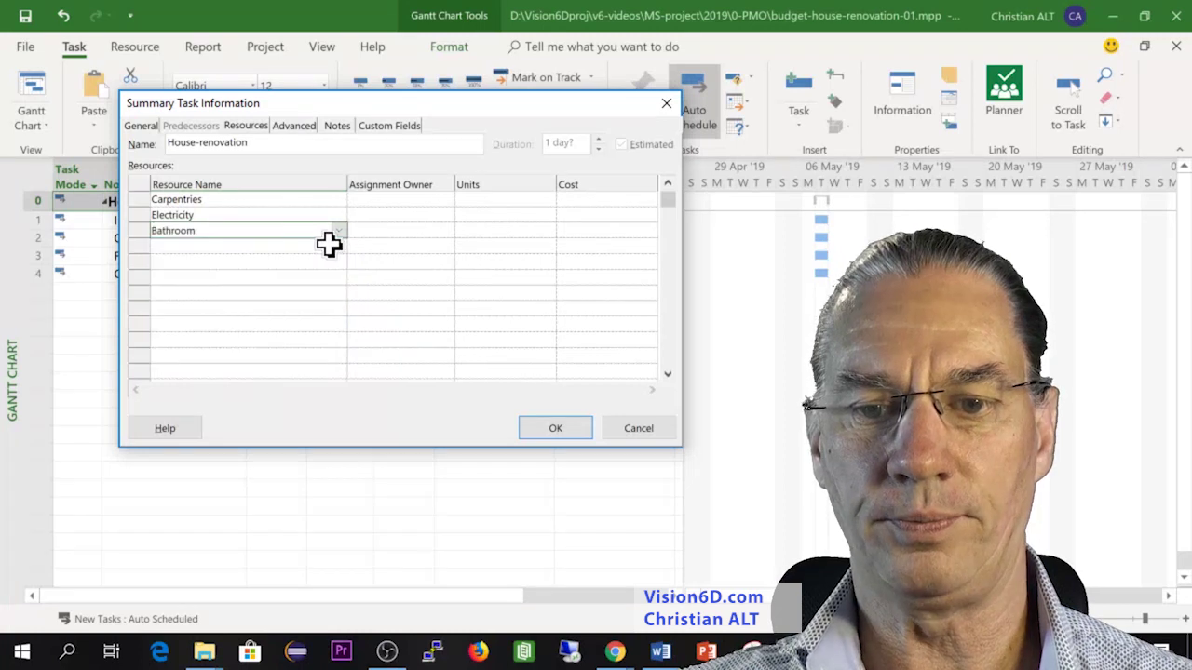
click(341, 246)
click(341, 246)
click(322, 302)
click(341, 263)
click(323, 333)
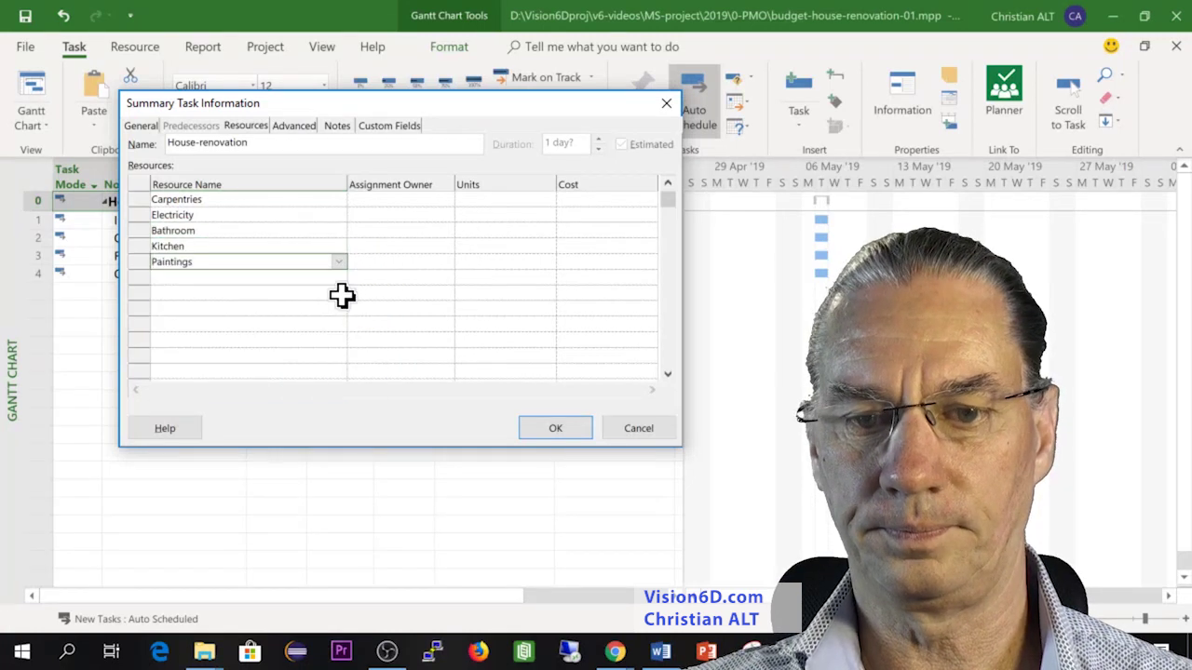
click(340, 278)
click(322, 366)
Step: Assign Tildes, Resource internal and Resource external, then confirm the dialog
click(341, 294)
click(340, 293)
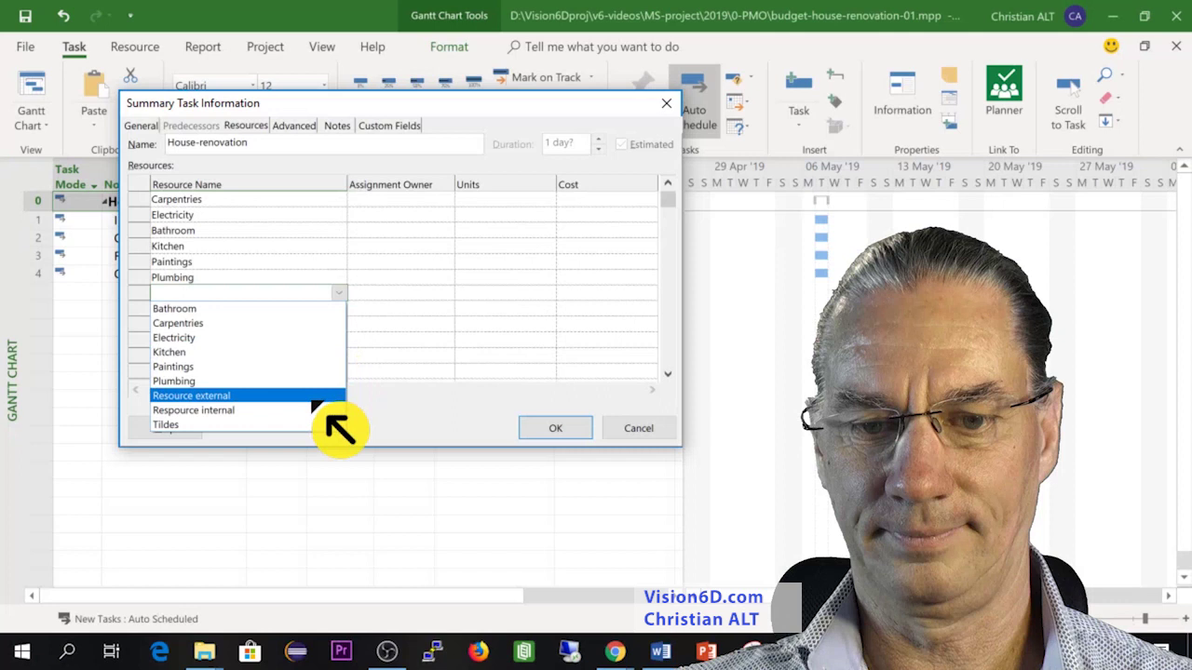
click(316, 426)
click(341, 309)
click(340, 308)
click(321, 426)
click(341, 324)
click(341, 324)
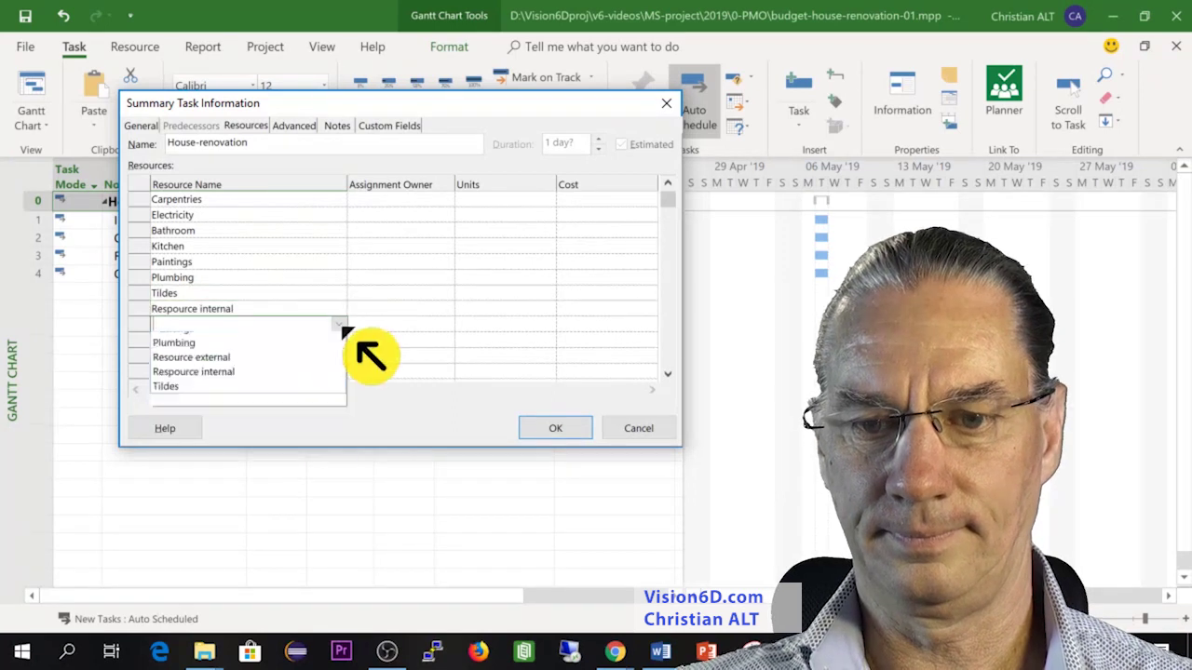
click(316, 423)
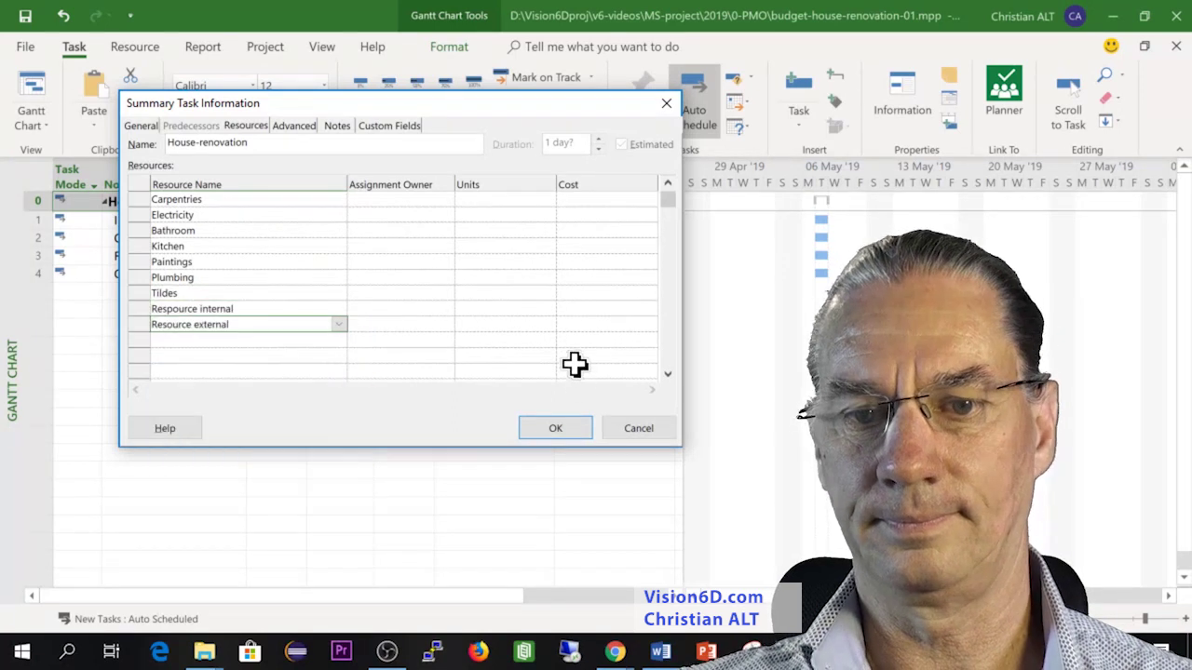
click(556, 429)
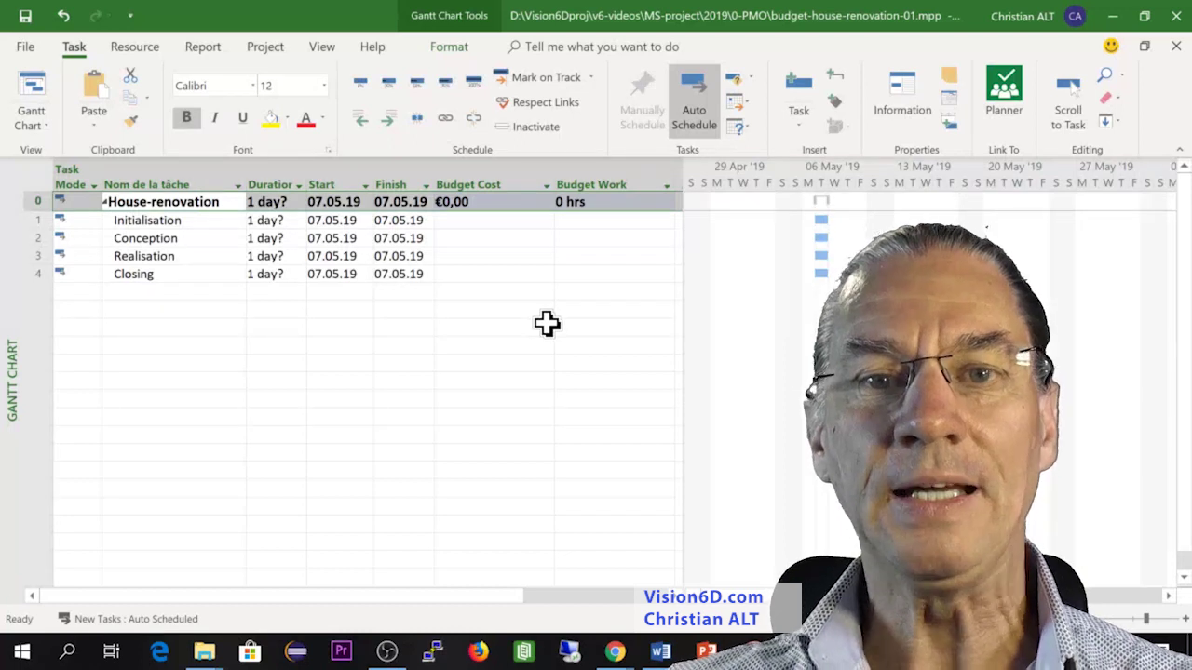
Step: Switch to the Resource Usage view and hide the Work detail rows, keeping Cost
click(54, 123)
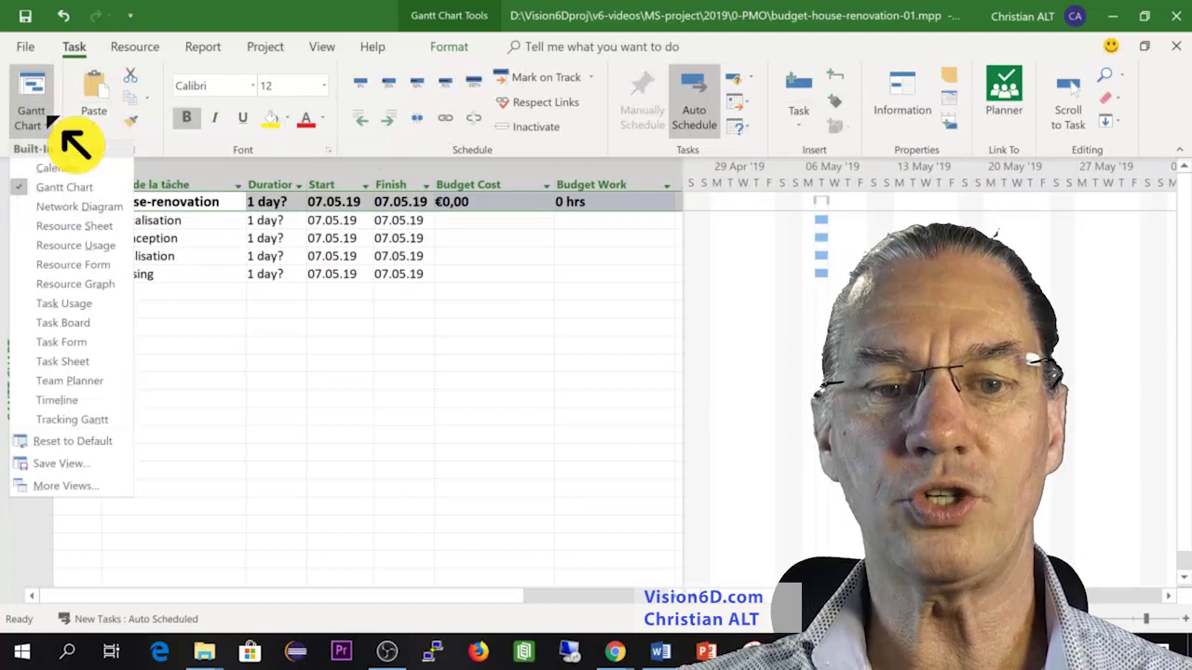
click(76, 245)
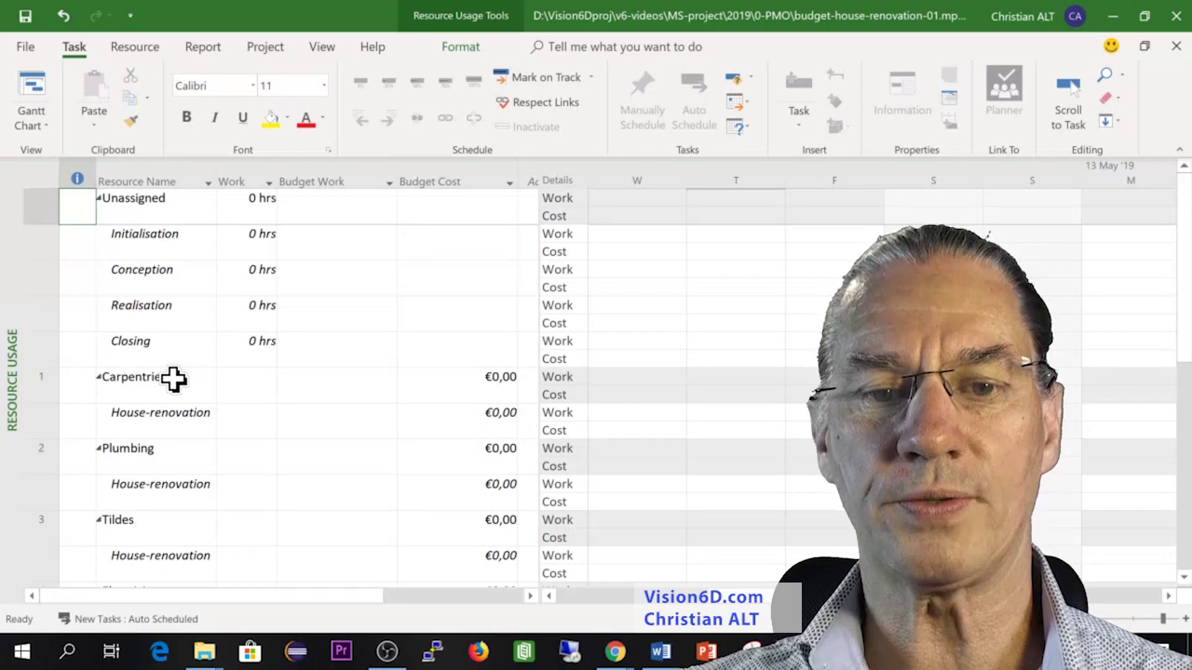
scroll(173, 377, down, 2)
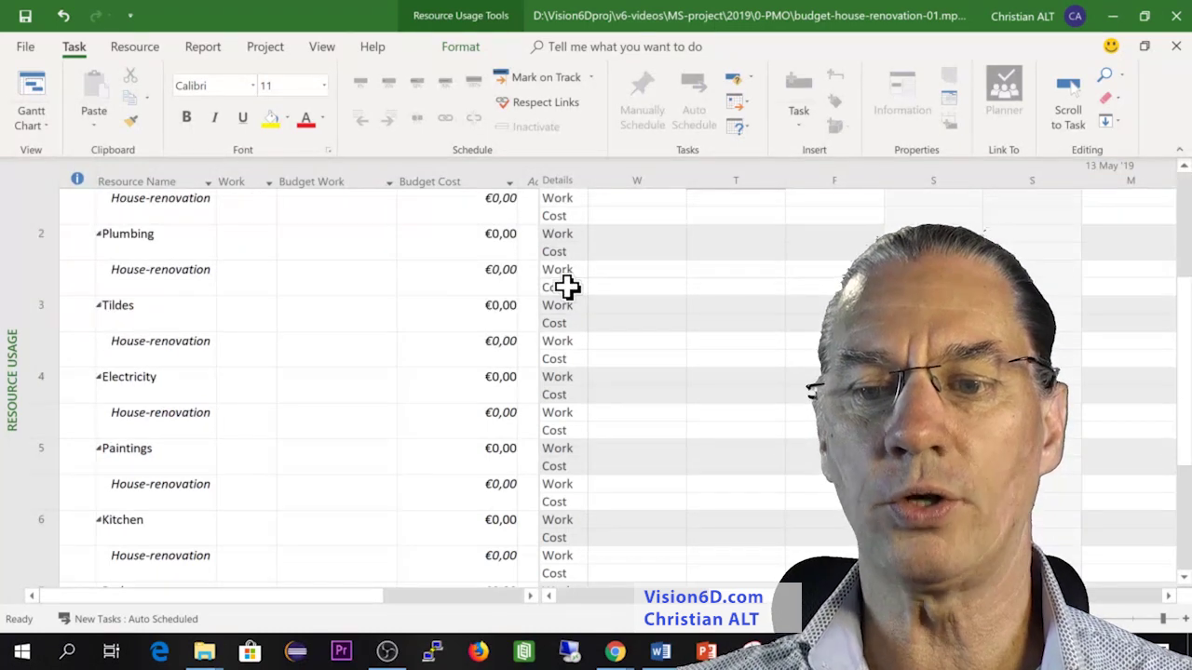
right_click(567, 287)
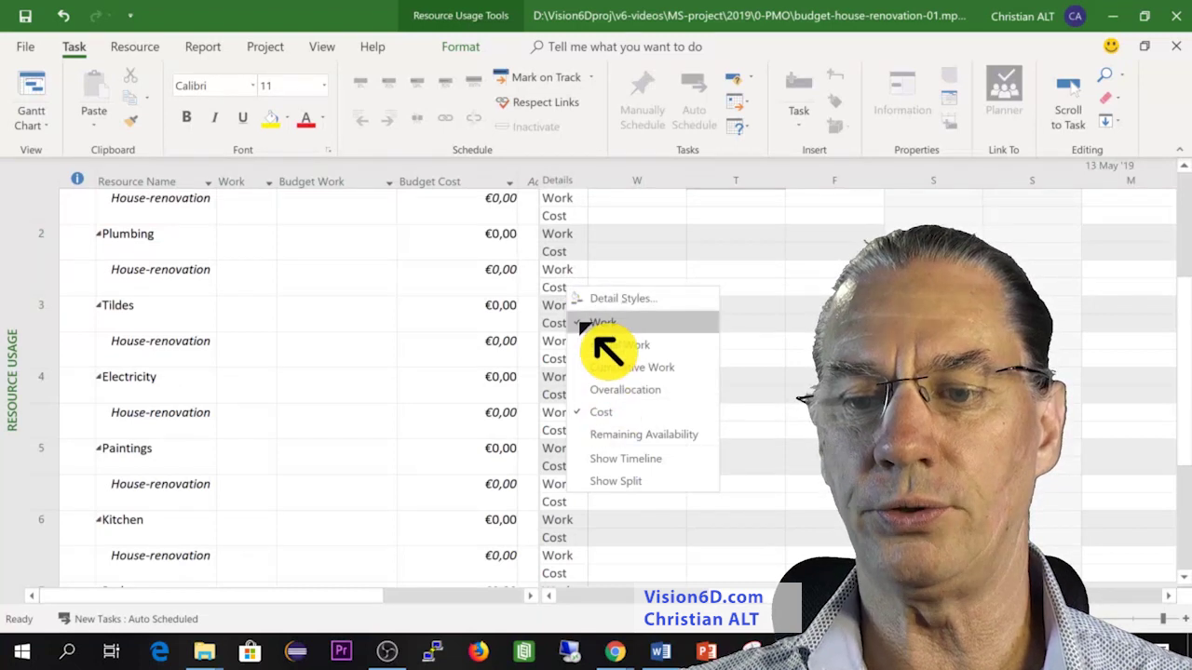
click(594, 327)
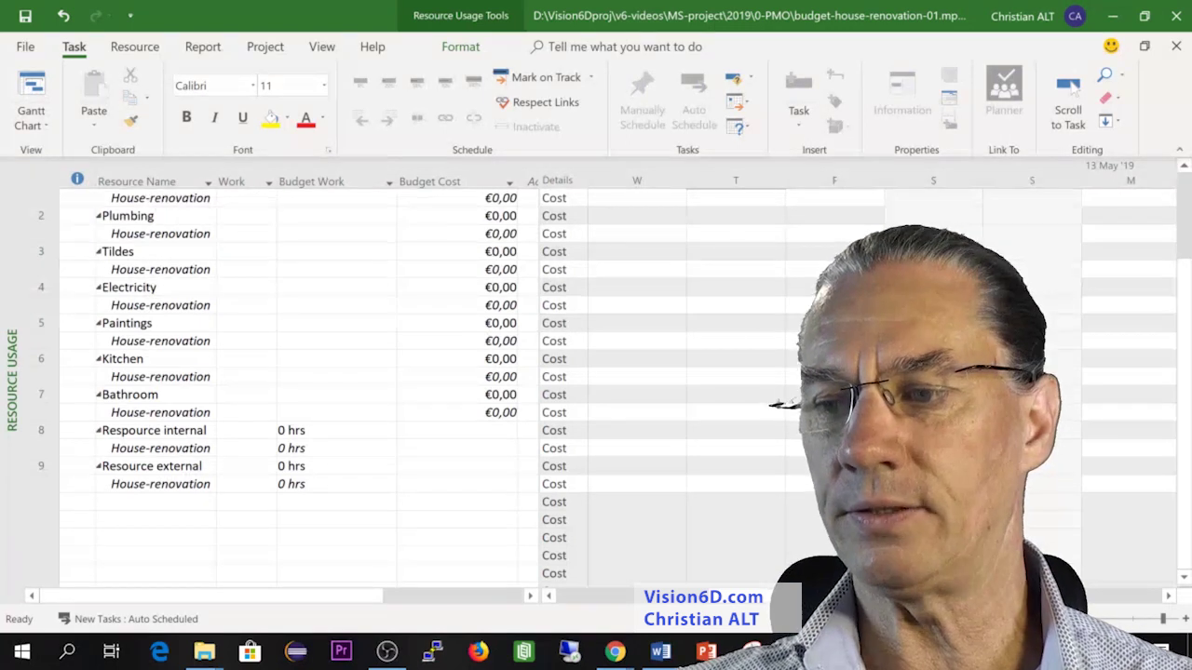
scroll(768, 408, up, 2)
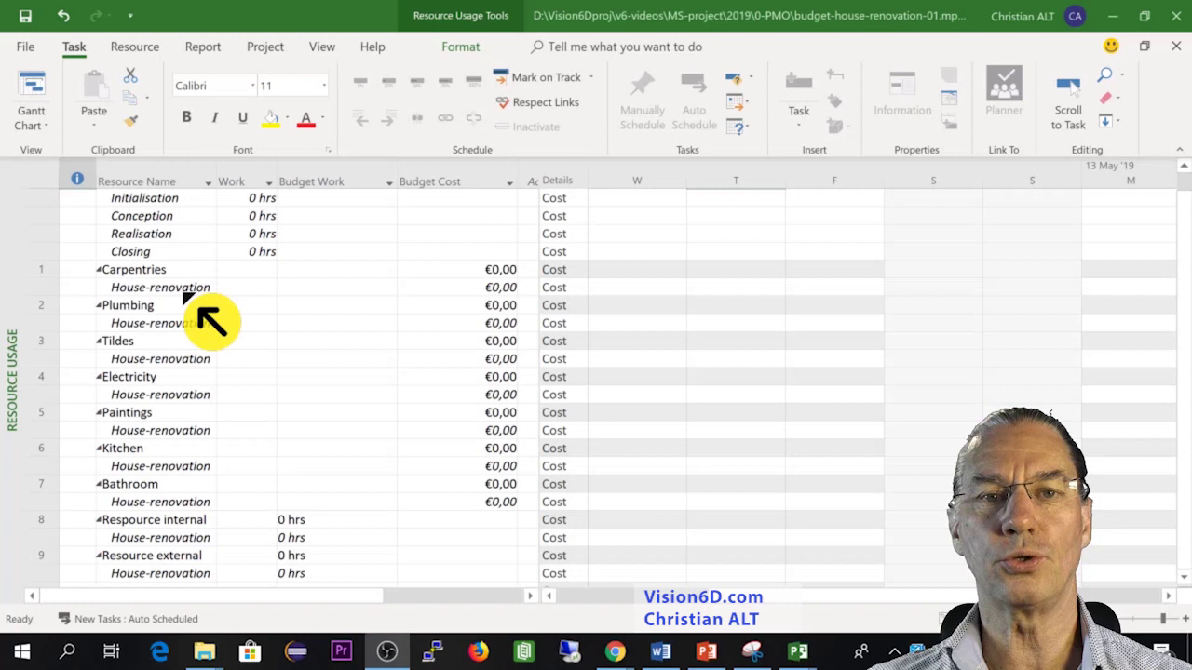
Step: Enter budget costs for Carpentries (50 000), Plumbing (6 000) and Tildes (4 000)
click(475, 288)
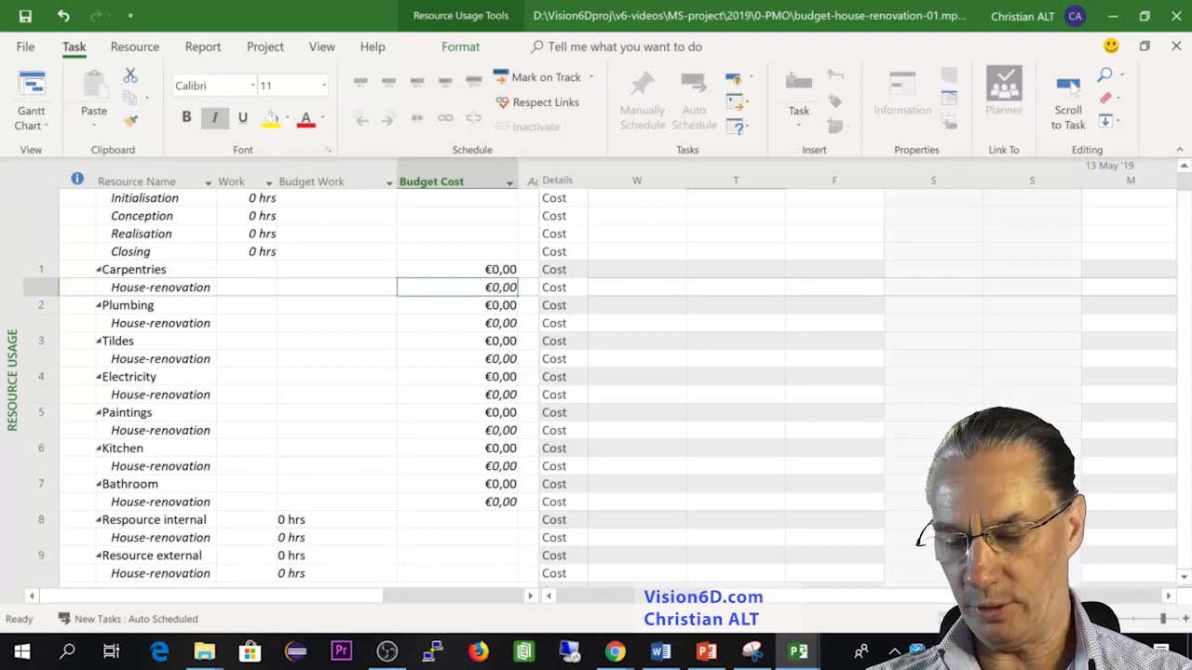
key(BackSpace)
text(50000)
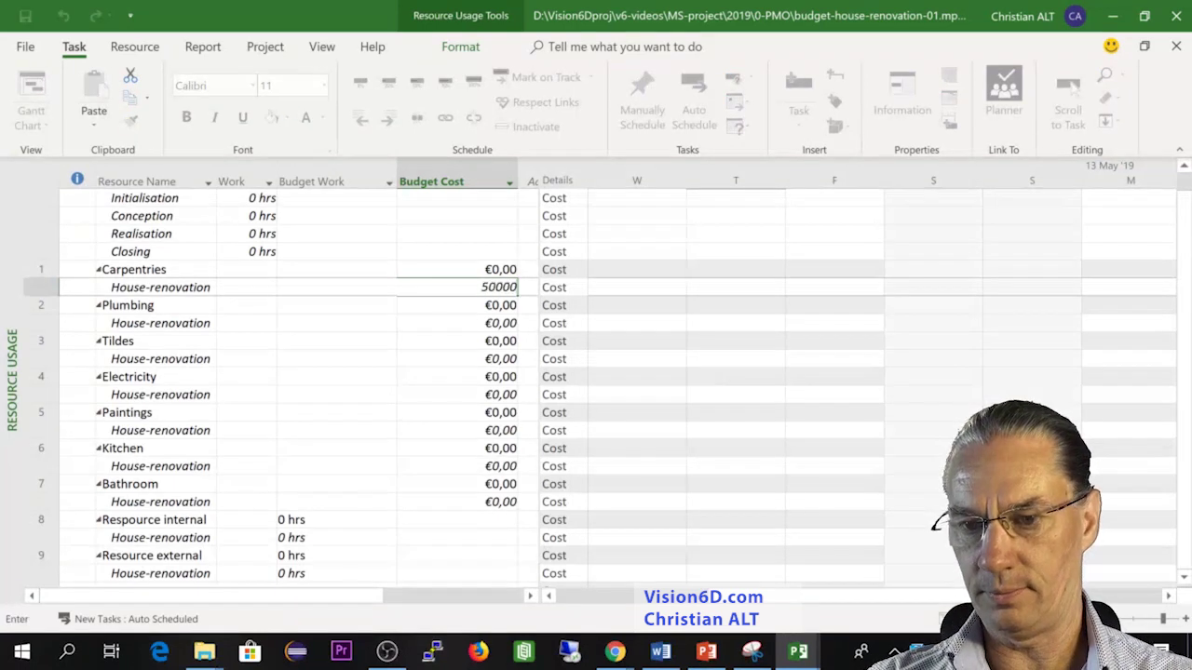
key(Return)
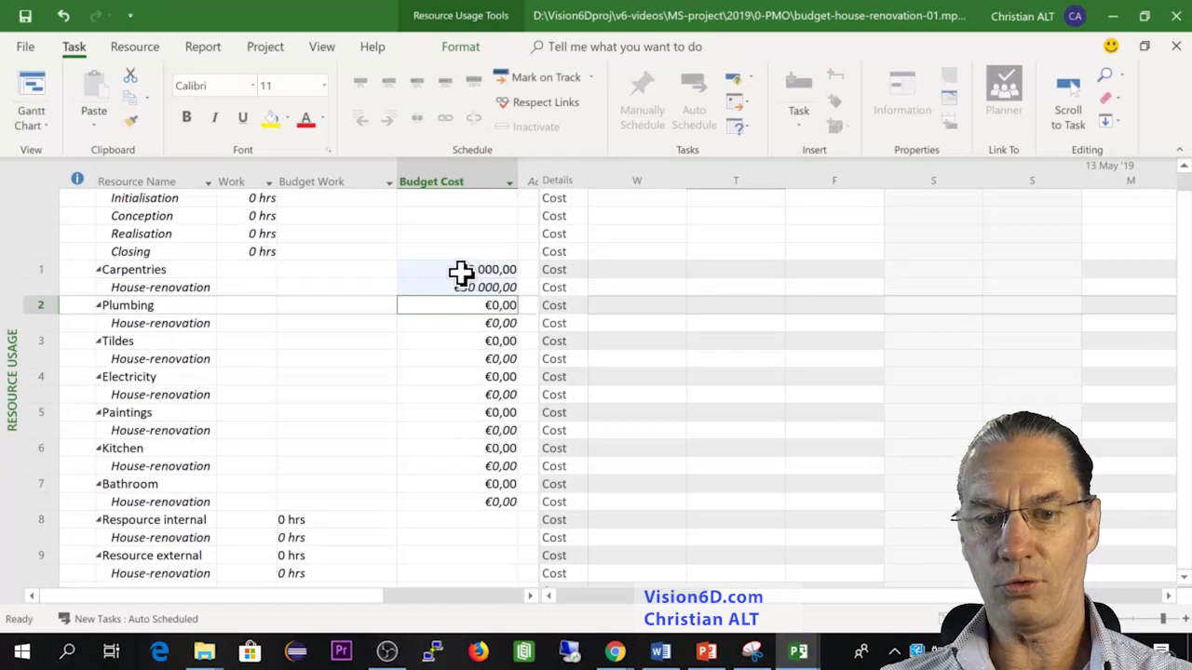
key(Down)
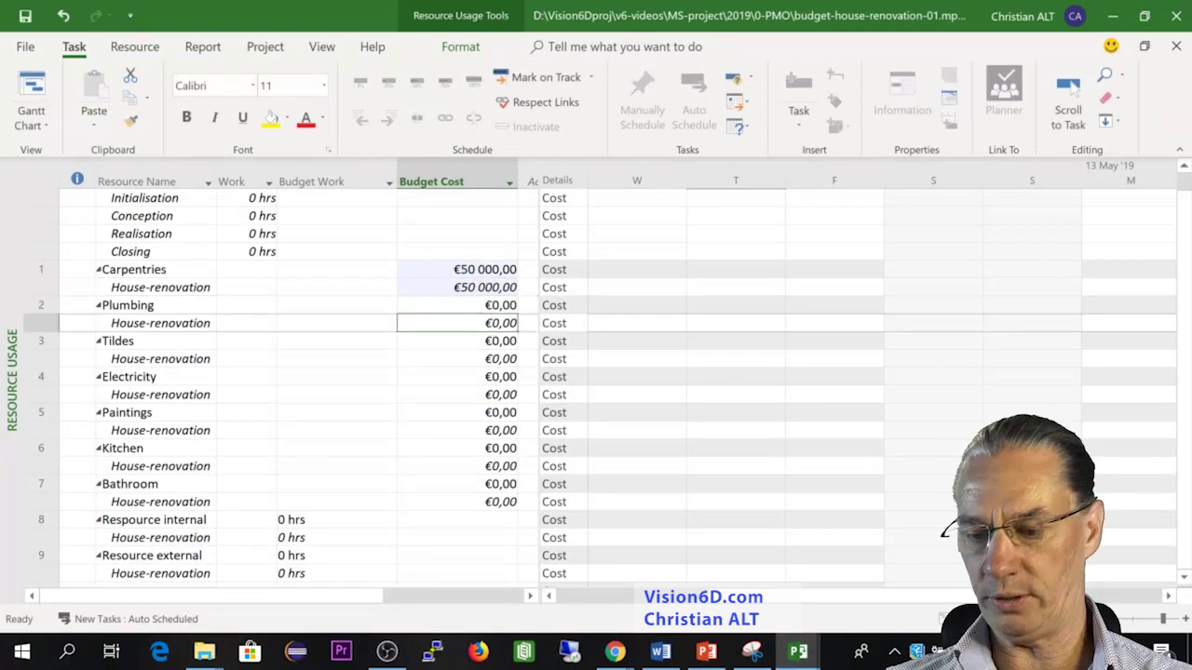
key(BackSpace)
text(60)
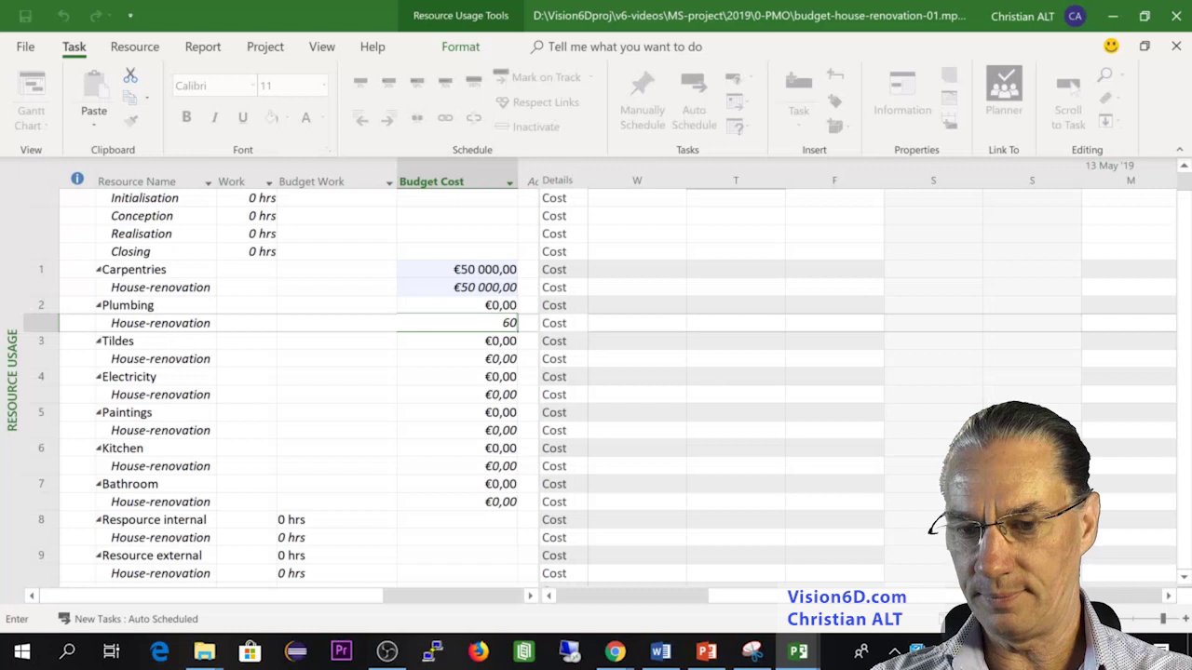
click(486, 347)
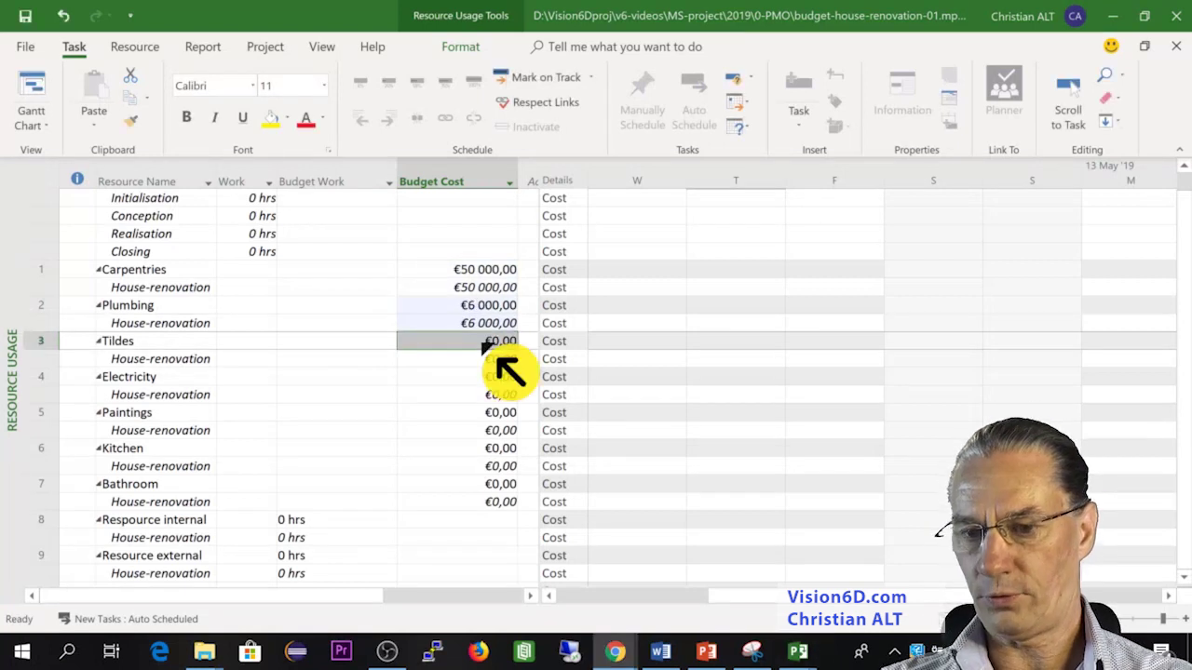
click(496, 359)
key(BackSpace)
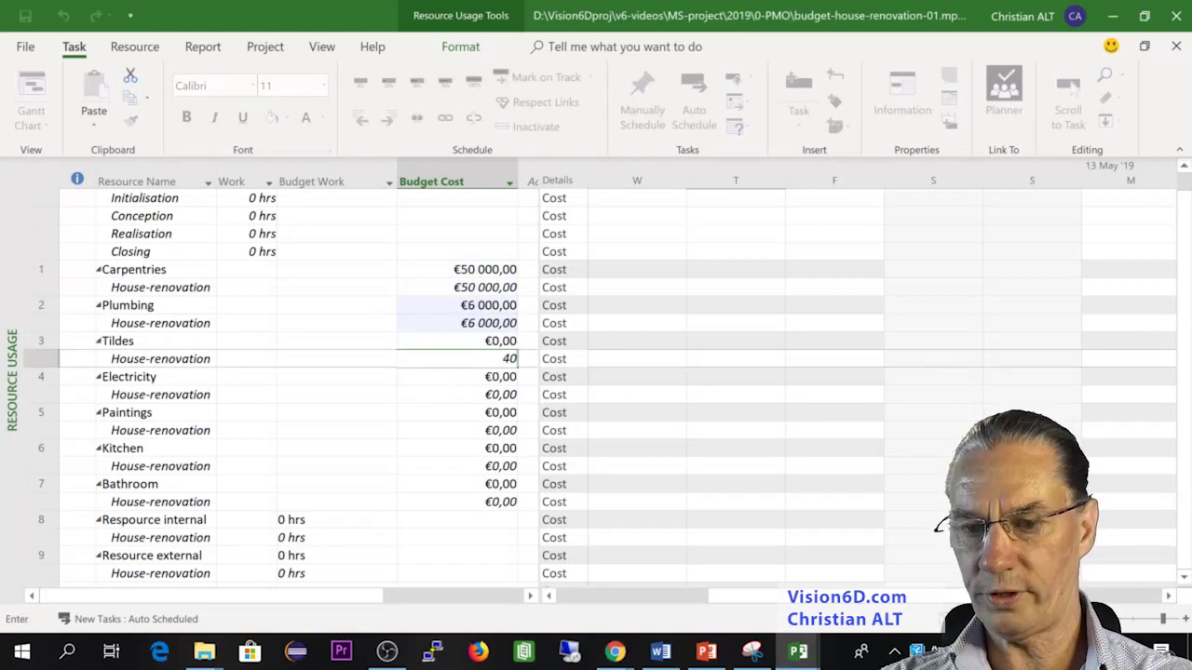
text(4000)
key(Return)
Step: Enter budget costs for Electricity (6 000), Paintings (2 500), Kitchen (10 000) and Bathroom (5 000)
click(487, 394)
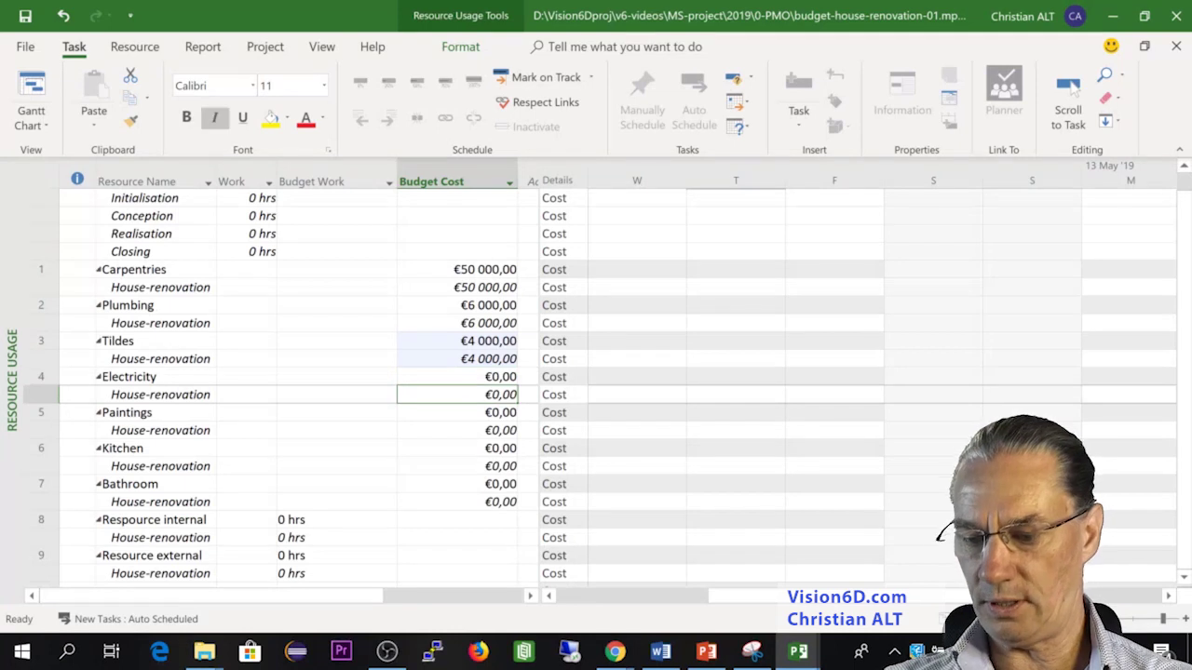
key(BackSpace)
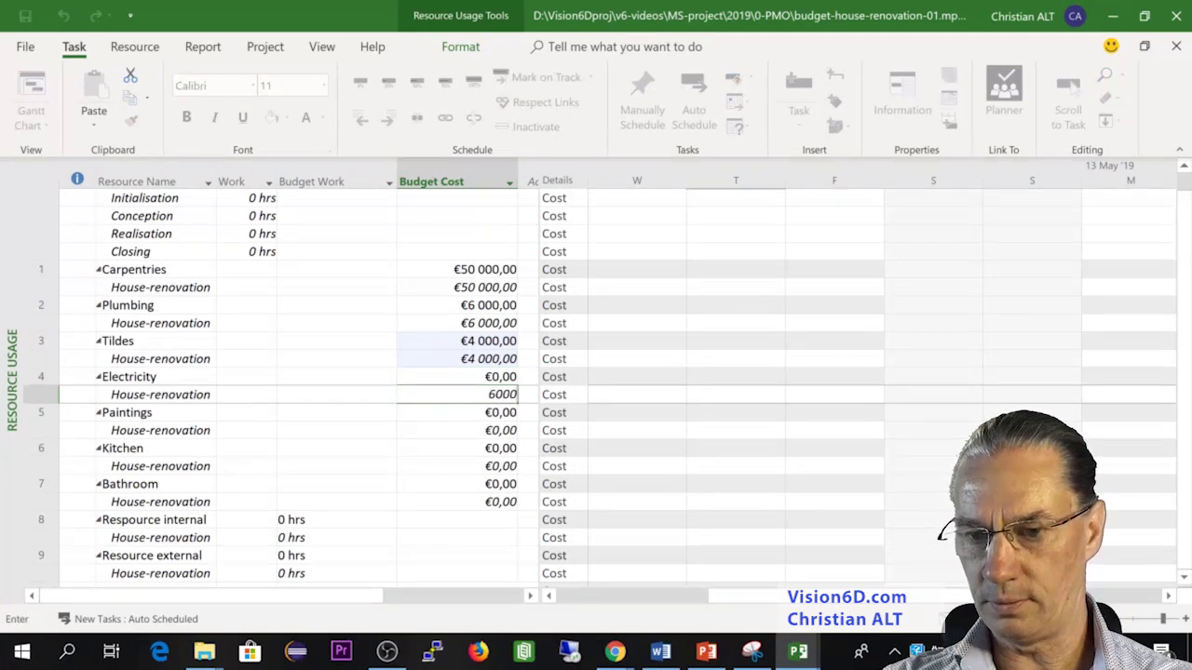
key(Return)
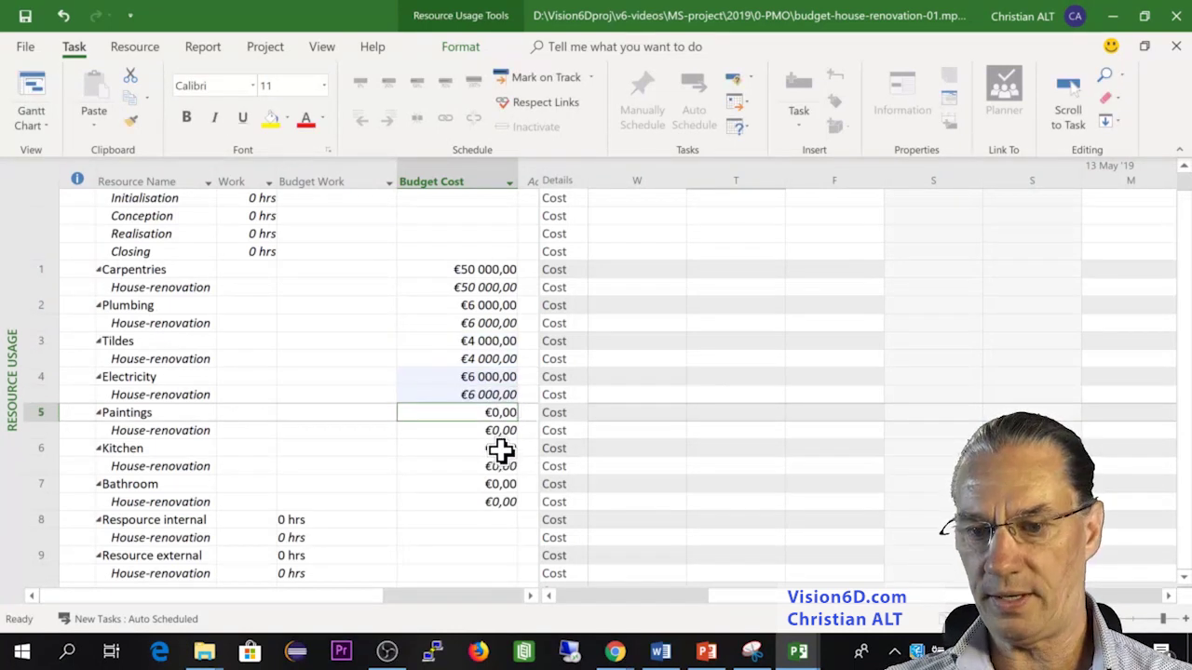
key(Down)
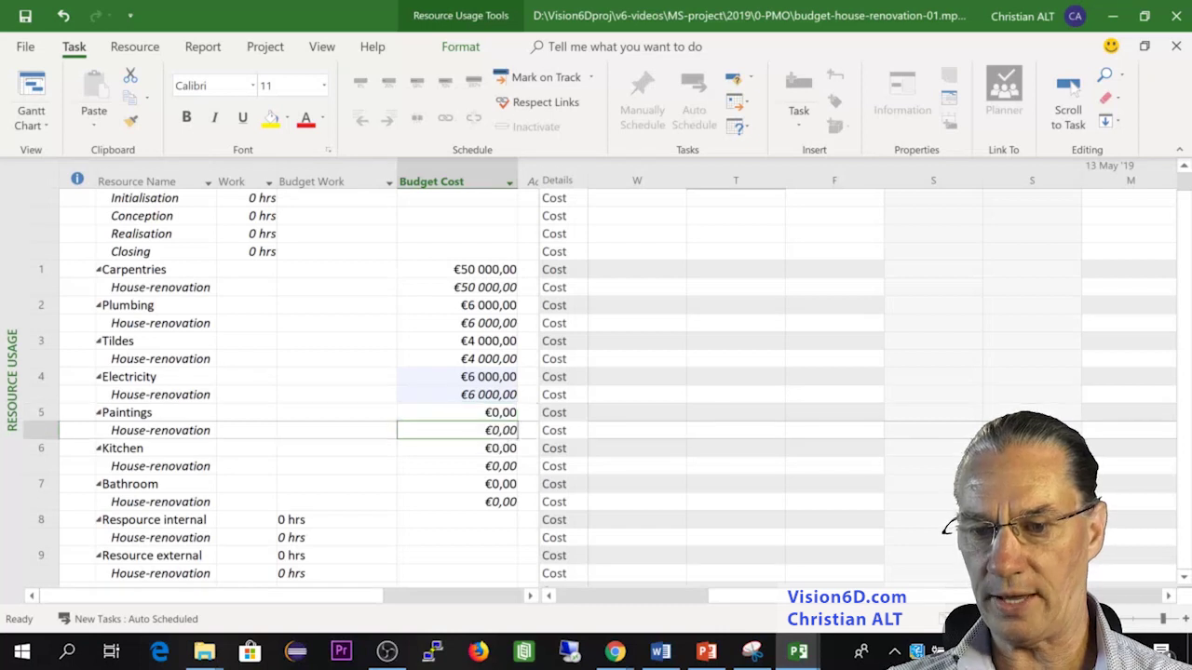
text(2500)
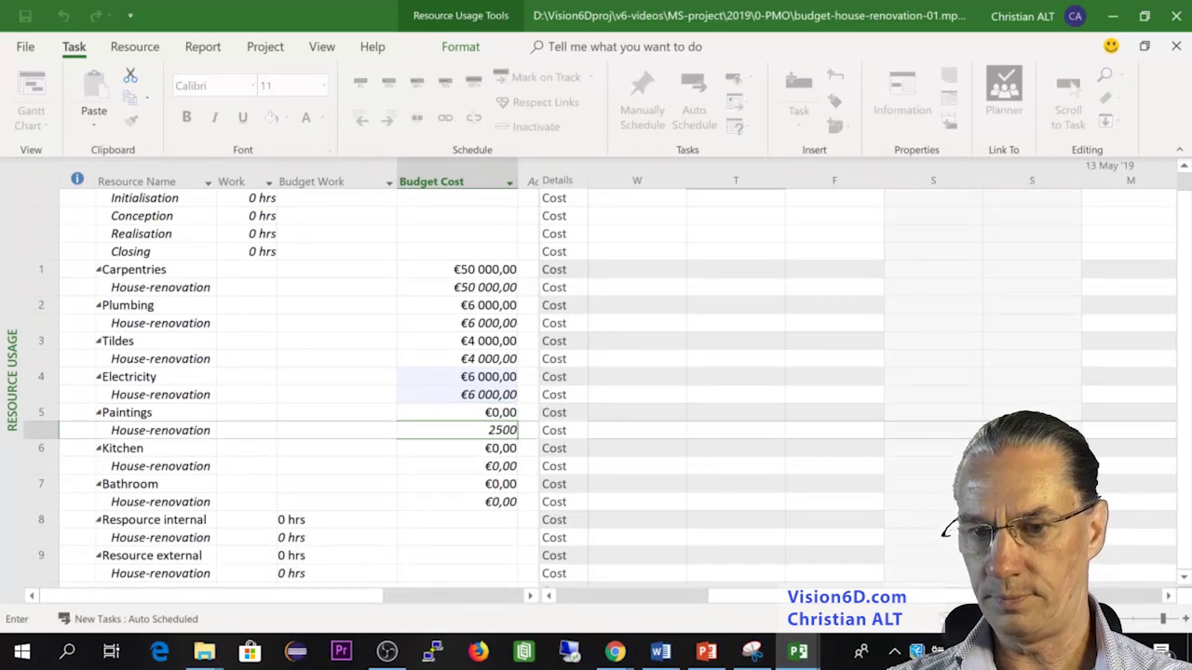
key(Return)
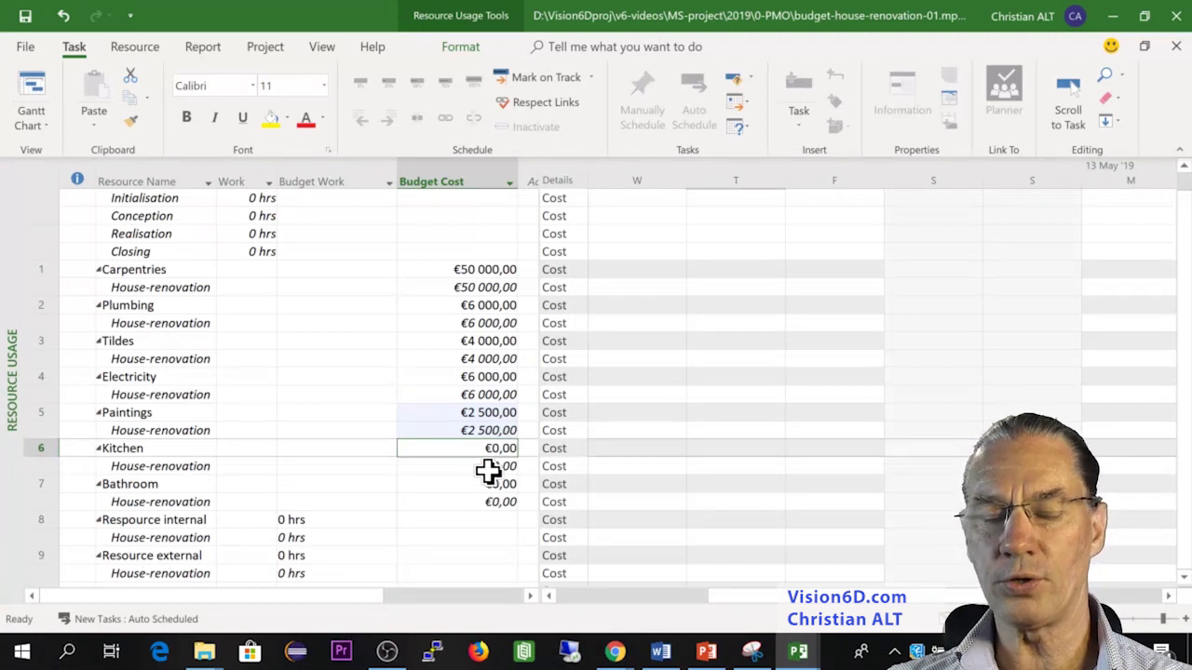
key(Down)
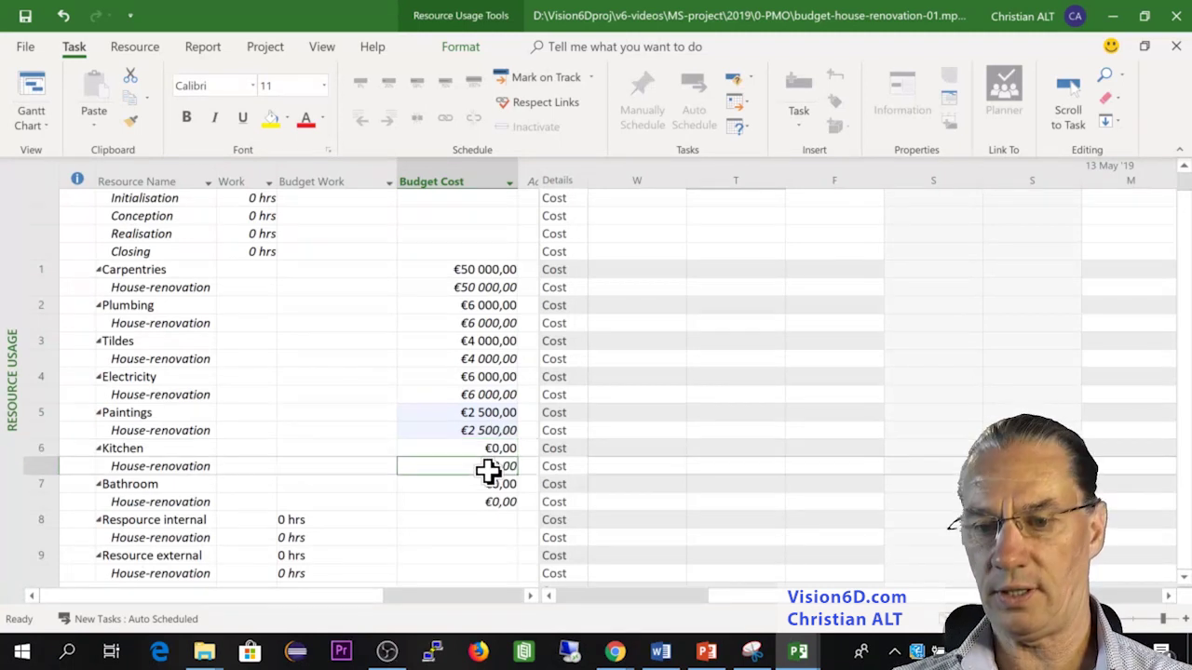
text(10)
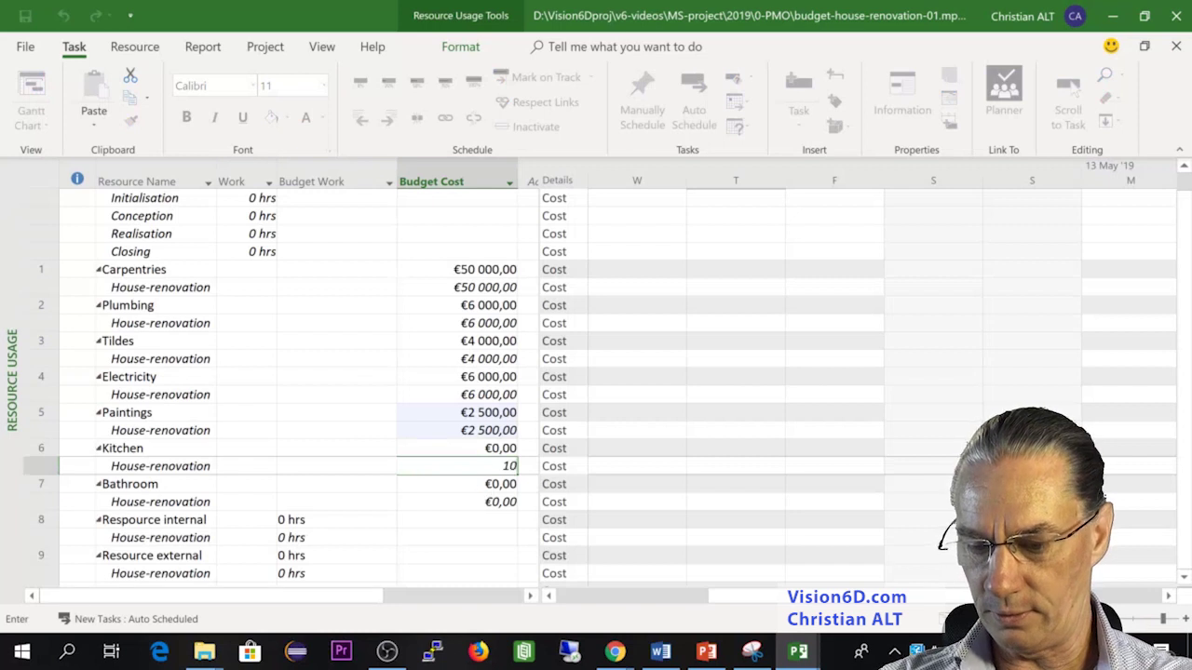
text( 000)
key(Return)
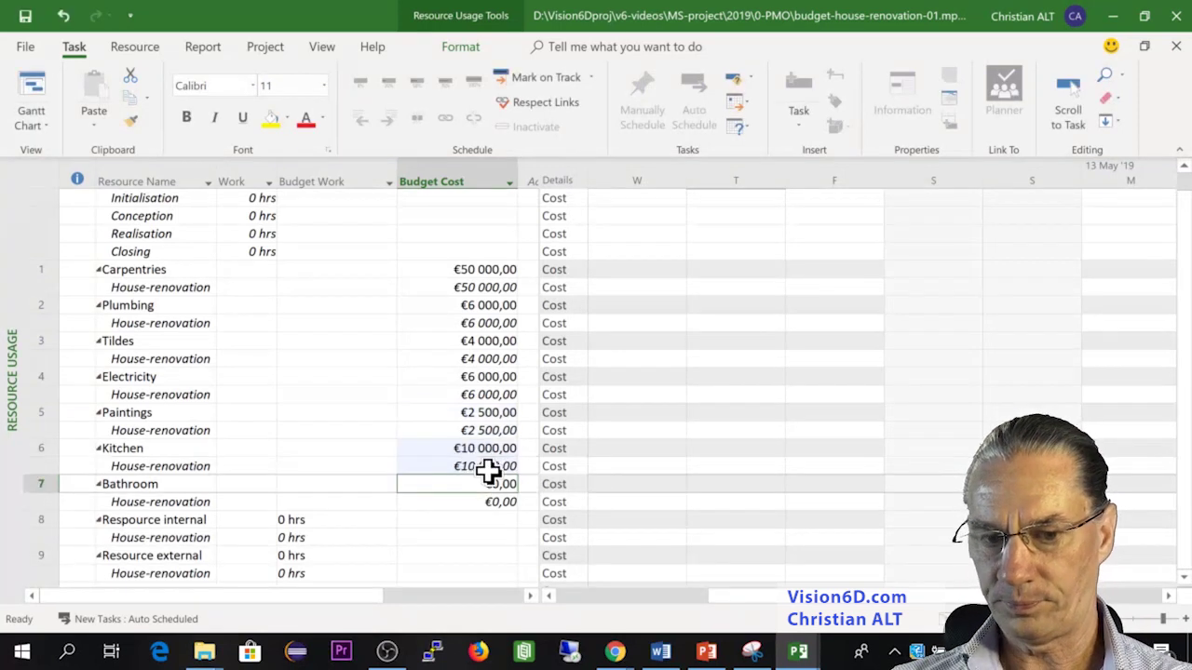
key(Down)
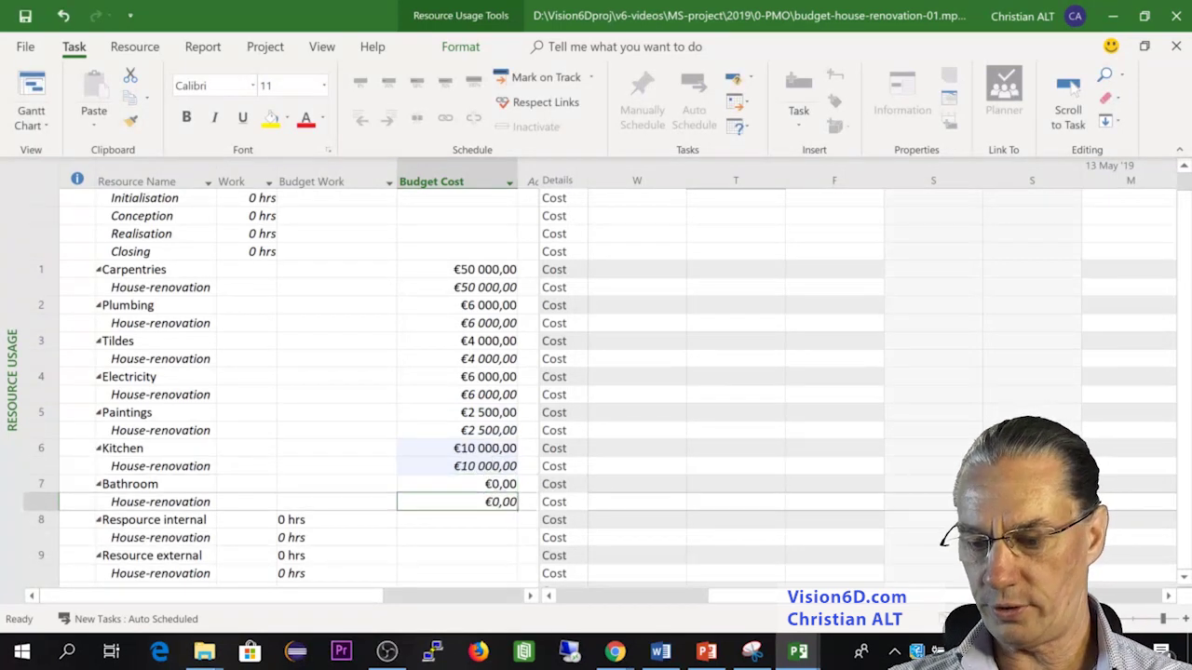
key(BackSpace)
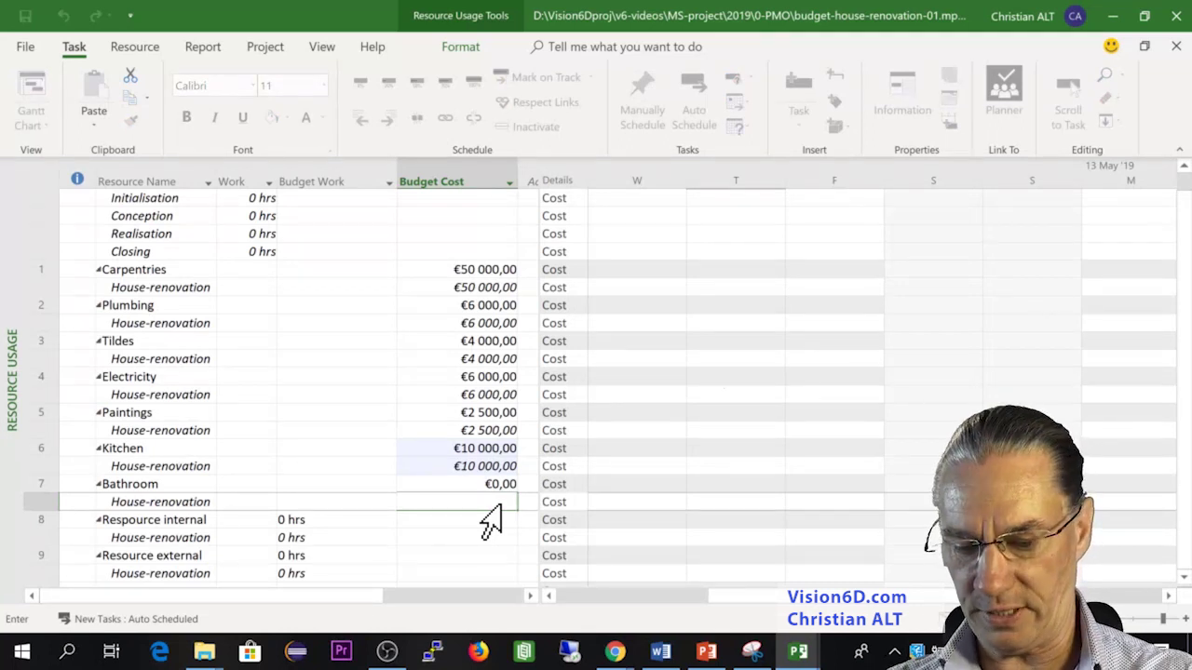
text(5 )
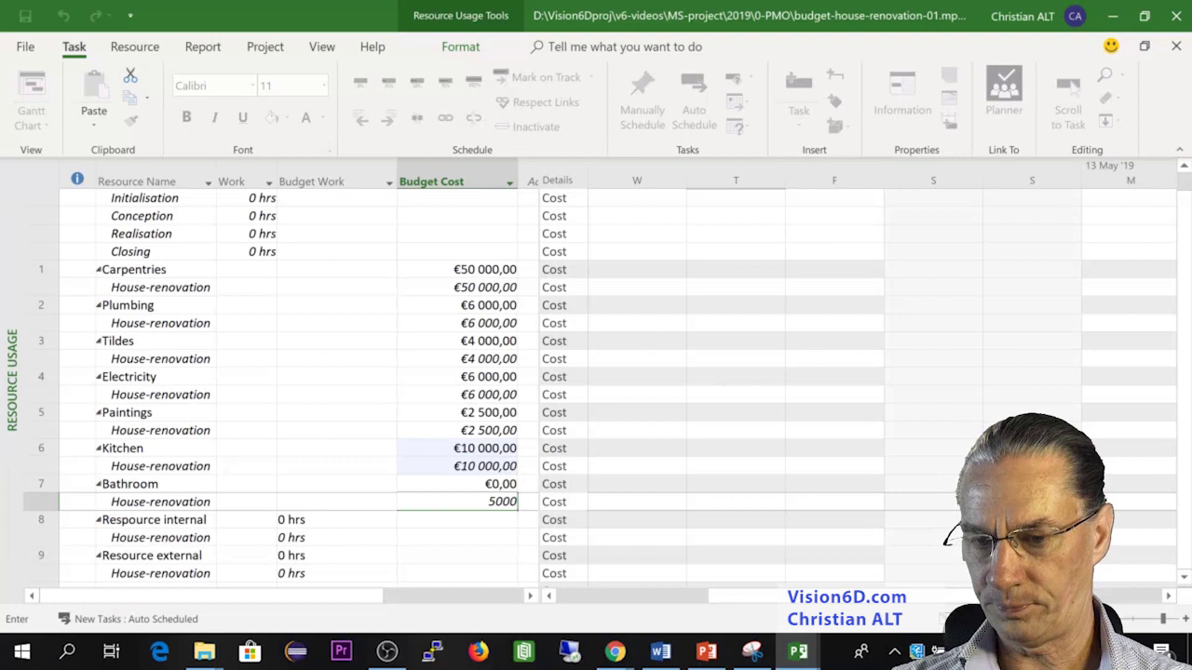
text(000)
key(Return)
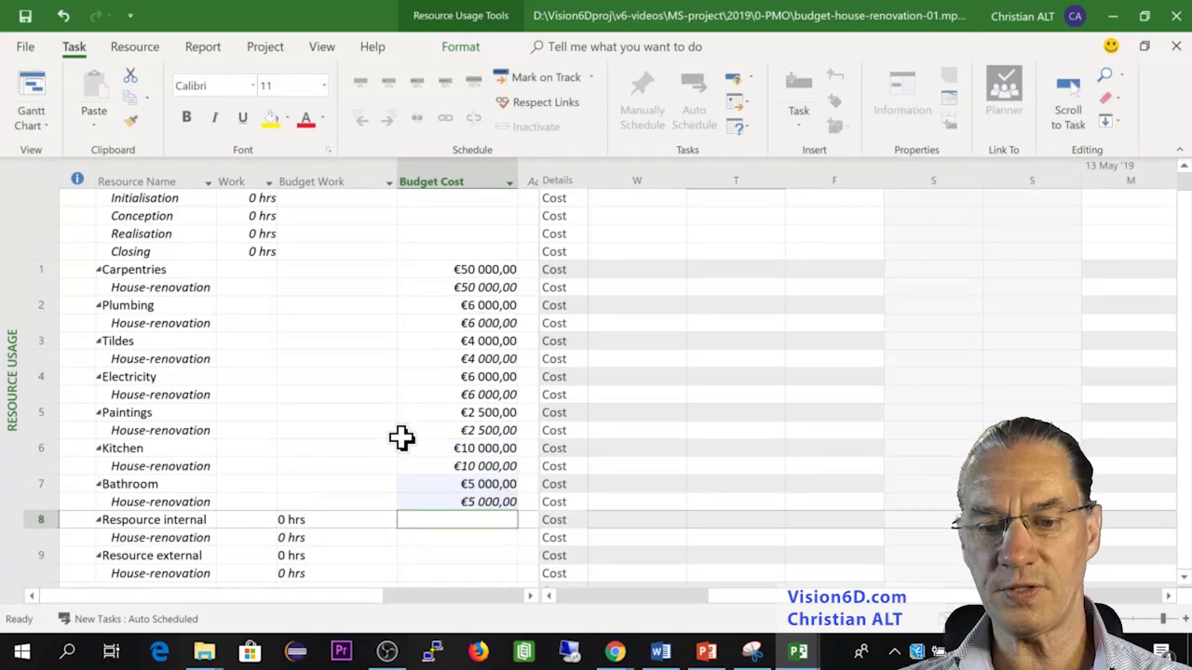
Step: Enter 300 hrs budget work for Resource internal and 100 hrs for Resource external on House-renovation
scroll(353, 510, down, 3)
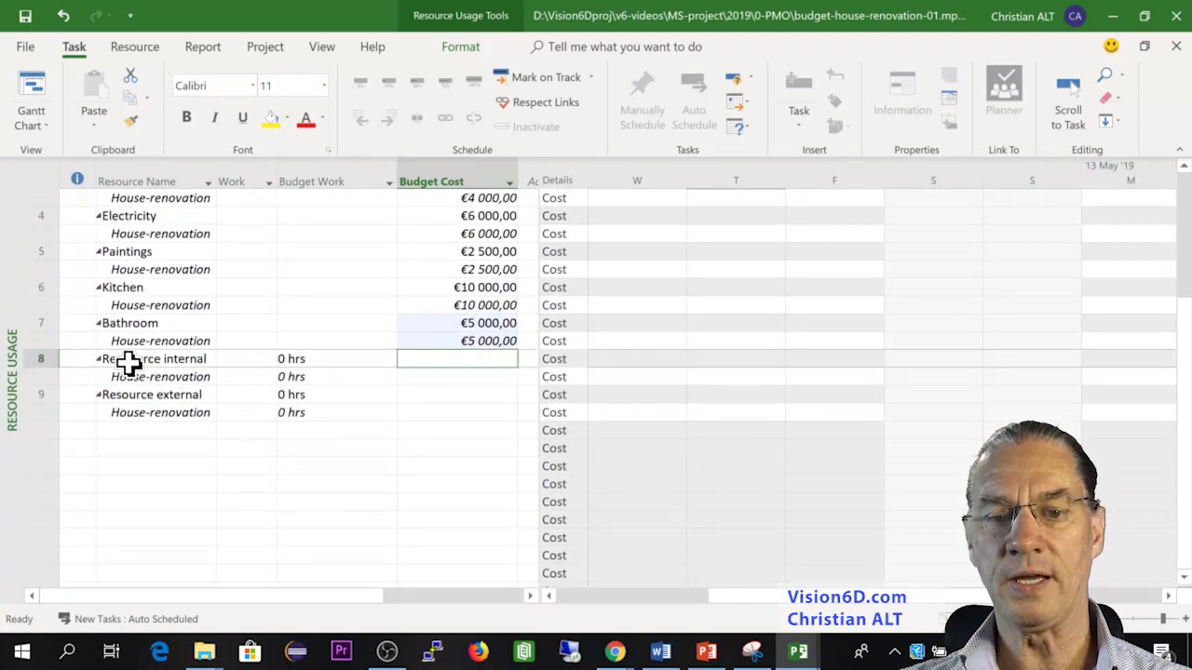
click(285, 378)
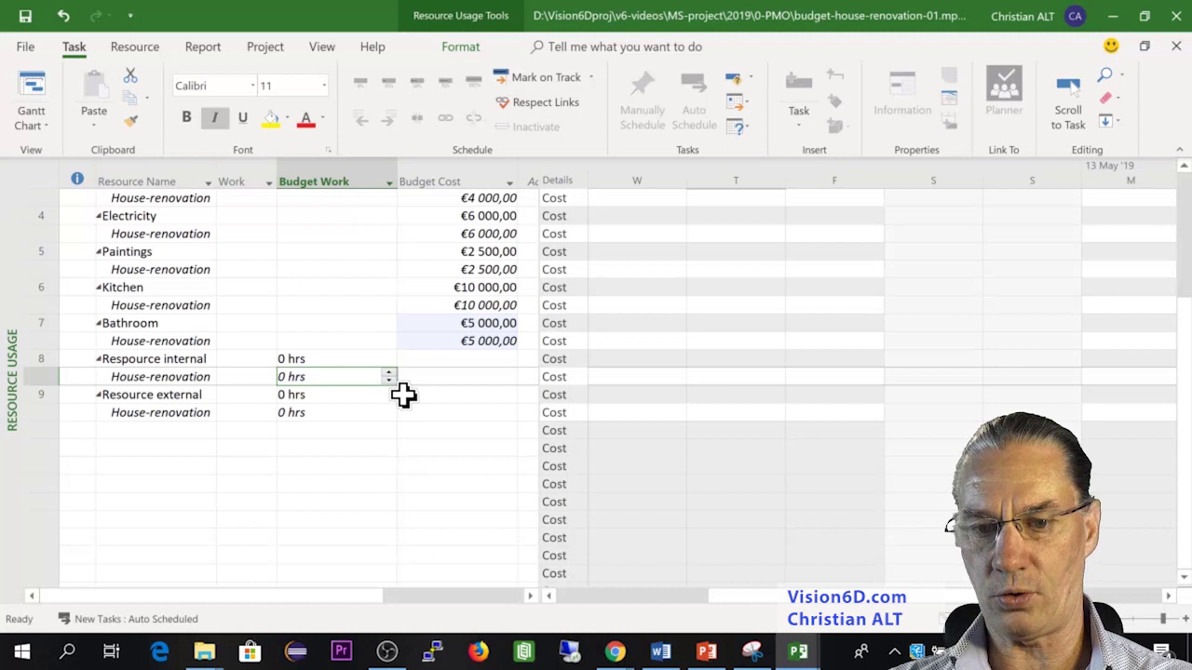
text(300)
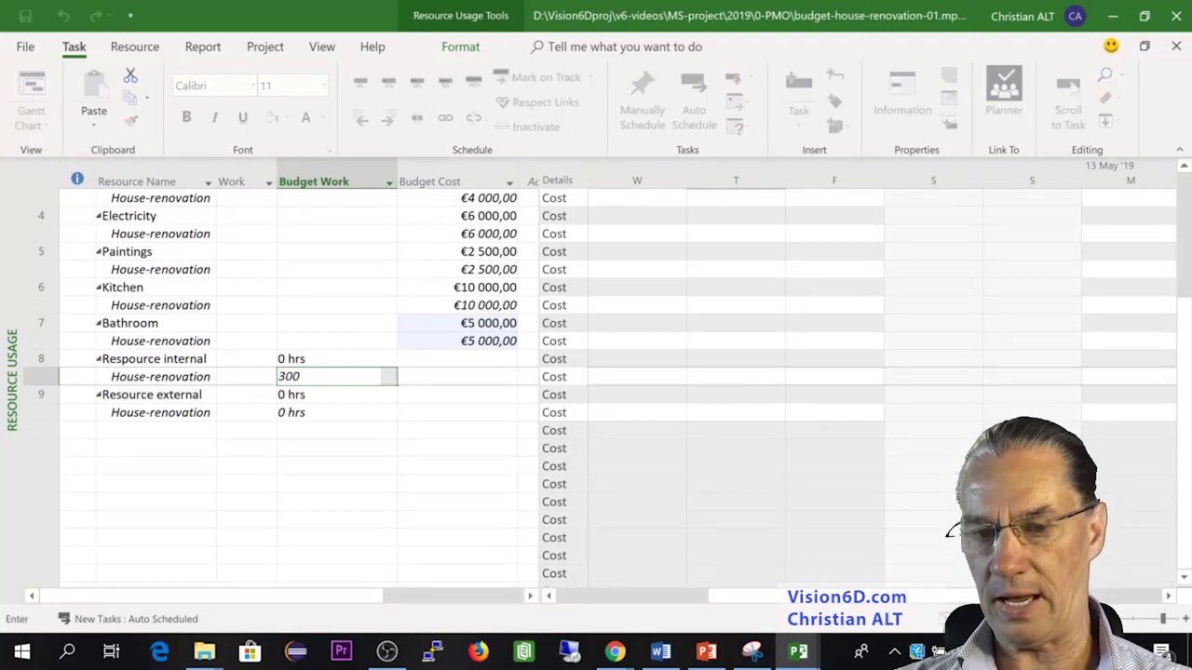
key(Return)
scroll(452, 383, up, 1)
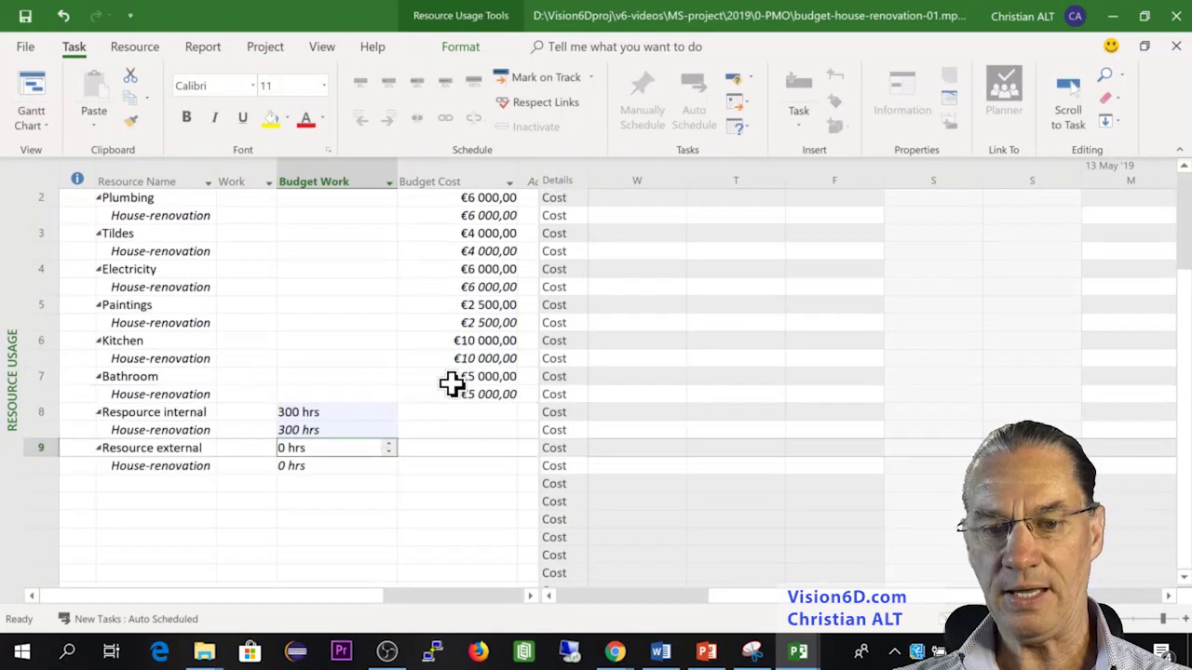
click(291, 466)
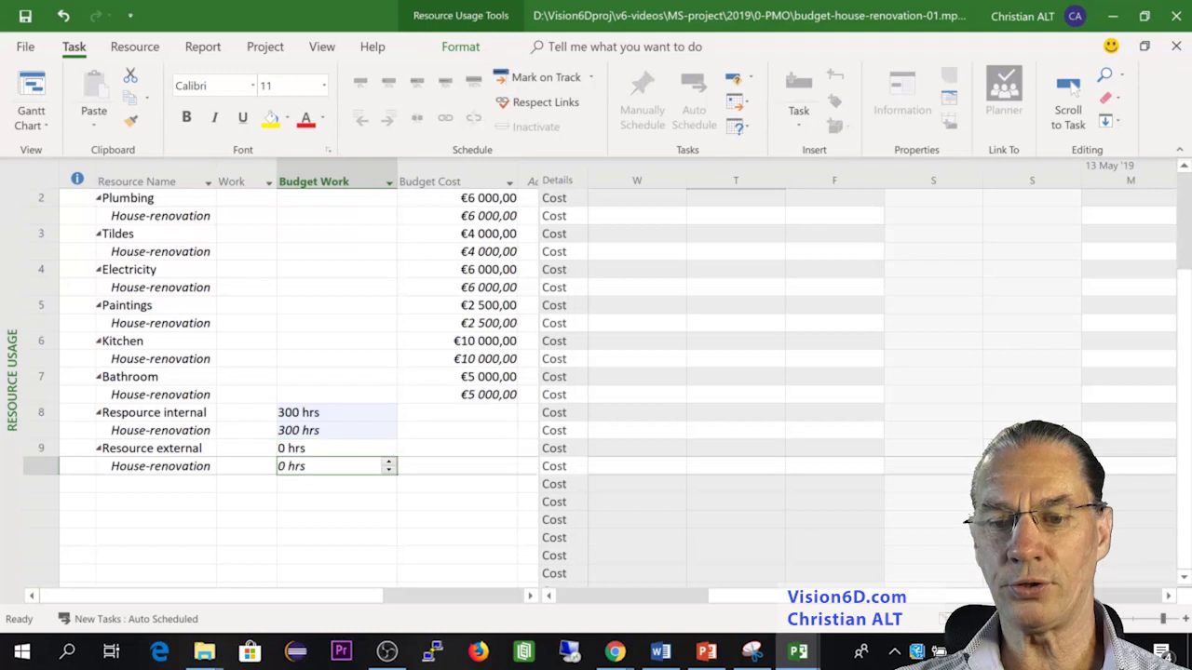
text(1)
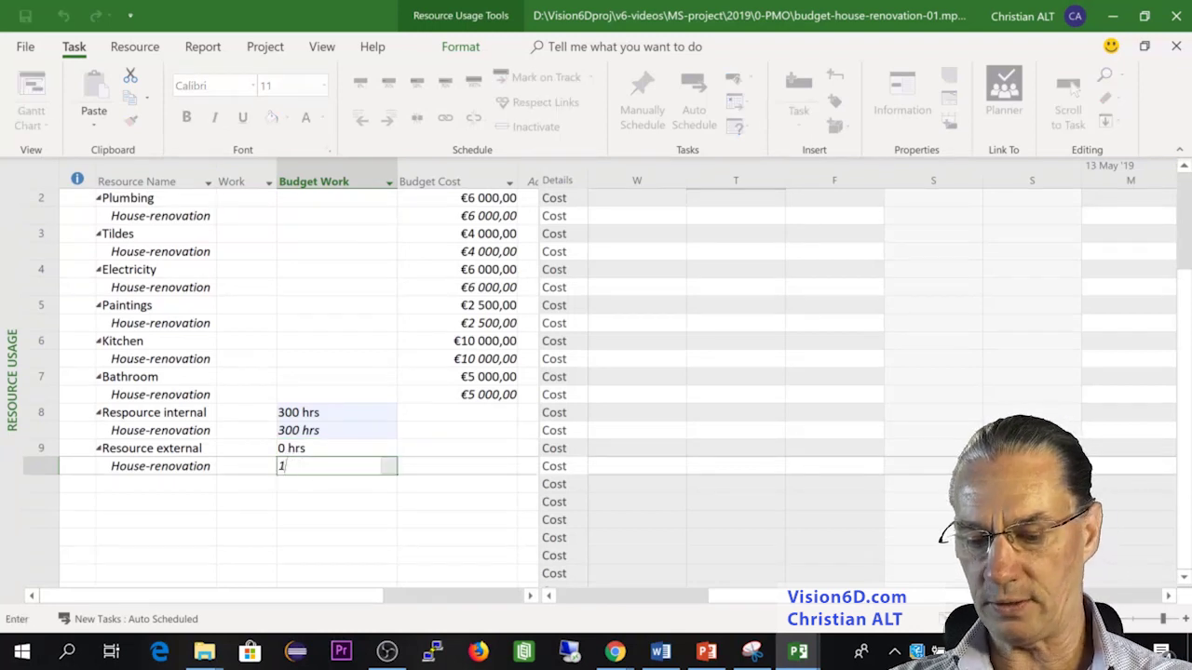
text(00)
key(Return)
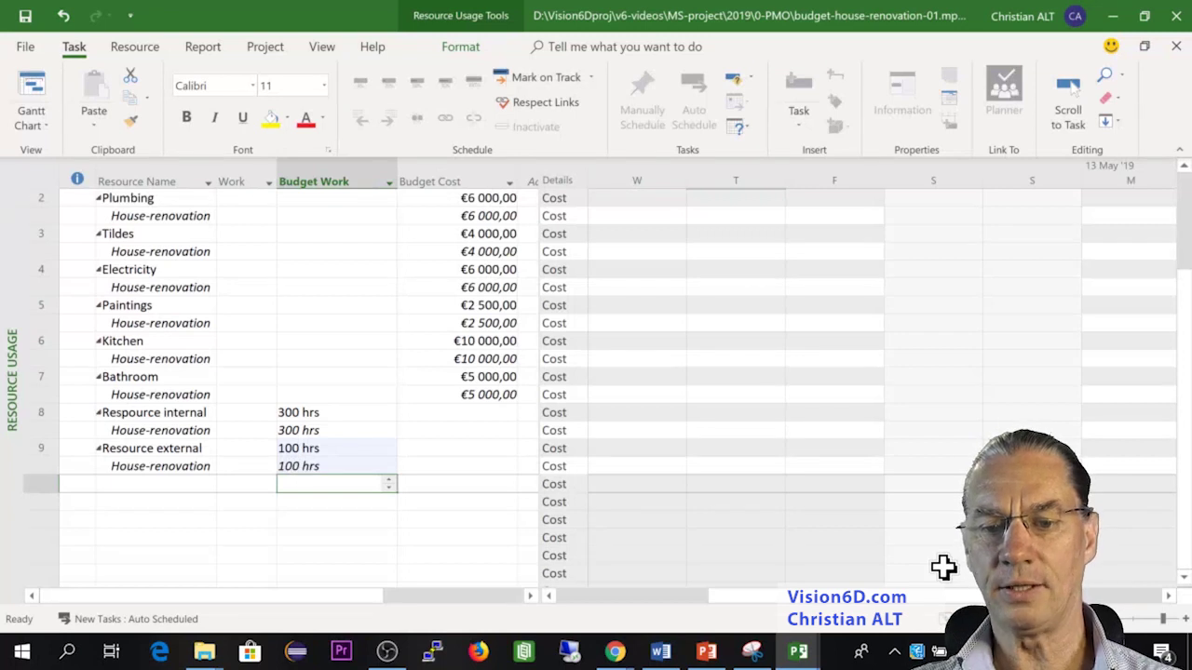
scroll(941, 566, up, 2)
scroll(941, 567, down, 1)
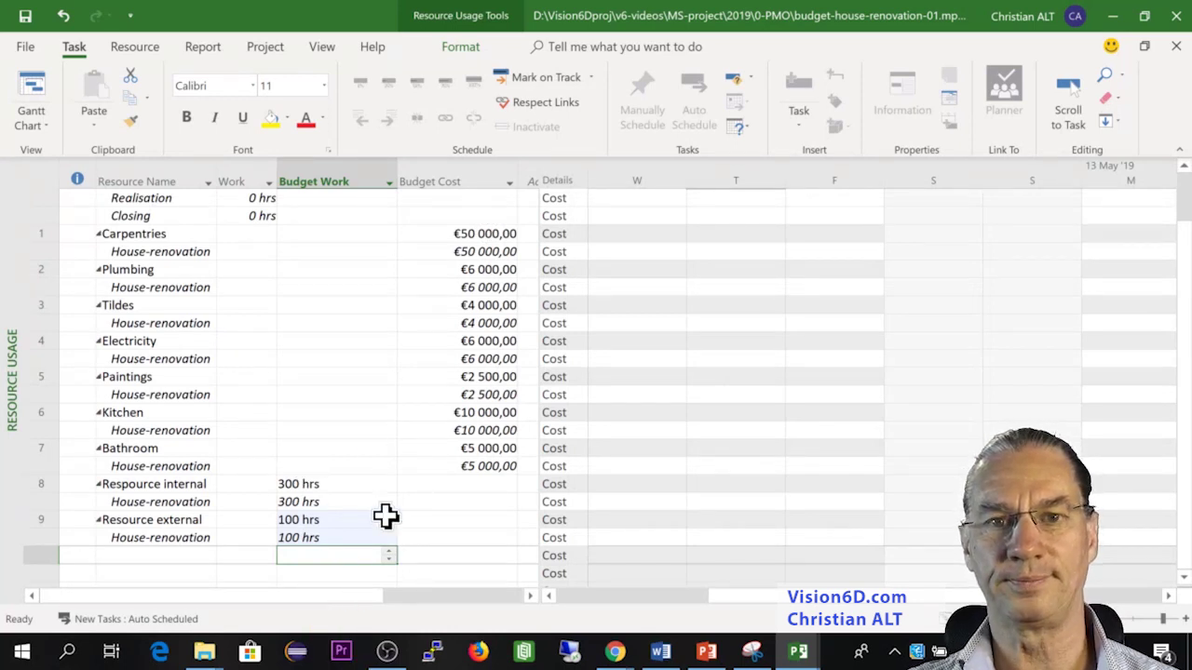
key(Escape)
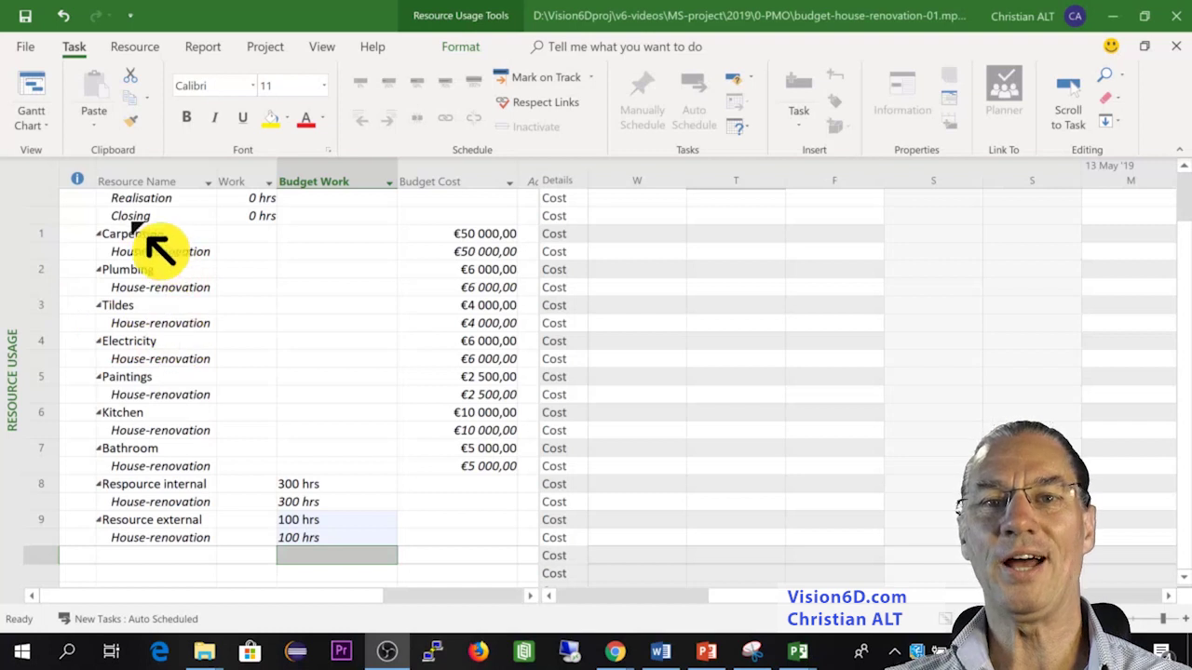
Step: Return to the Gantt Chart to see House-renovation totals of €83 500,00 and 400 hrs
click(33, 89)
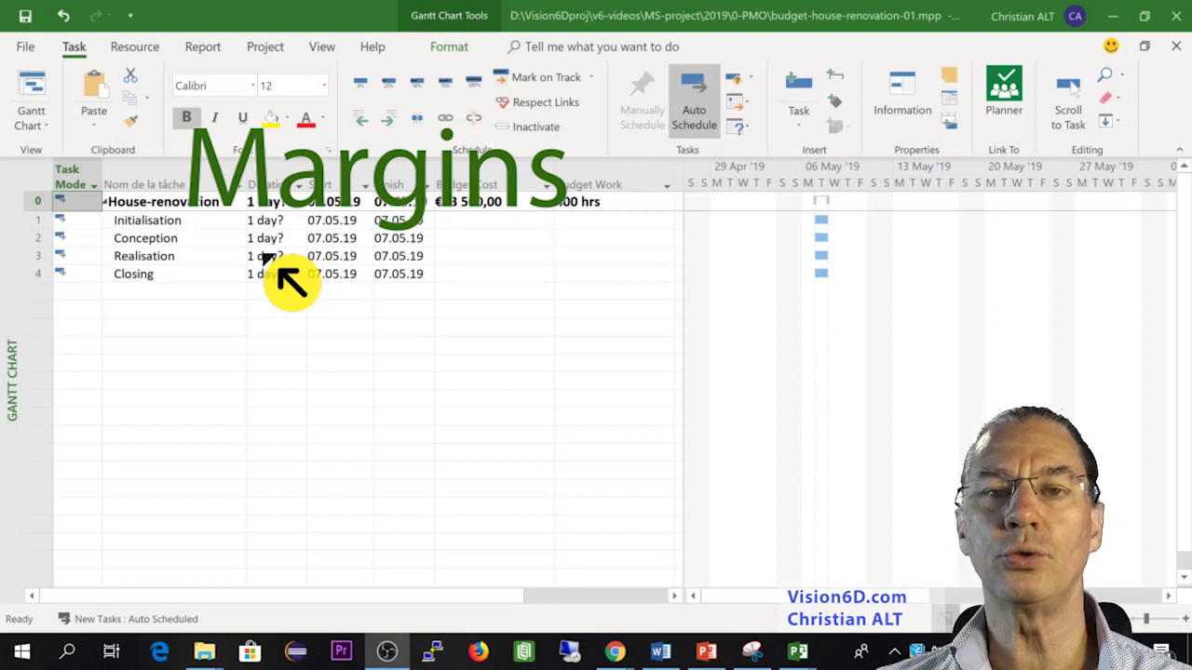
Step: In the Resource Sheet, add a new resource named Margin cost of type Cost
click(263, 255)
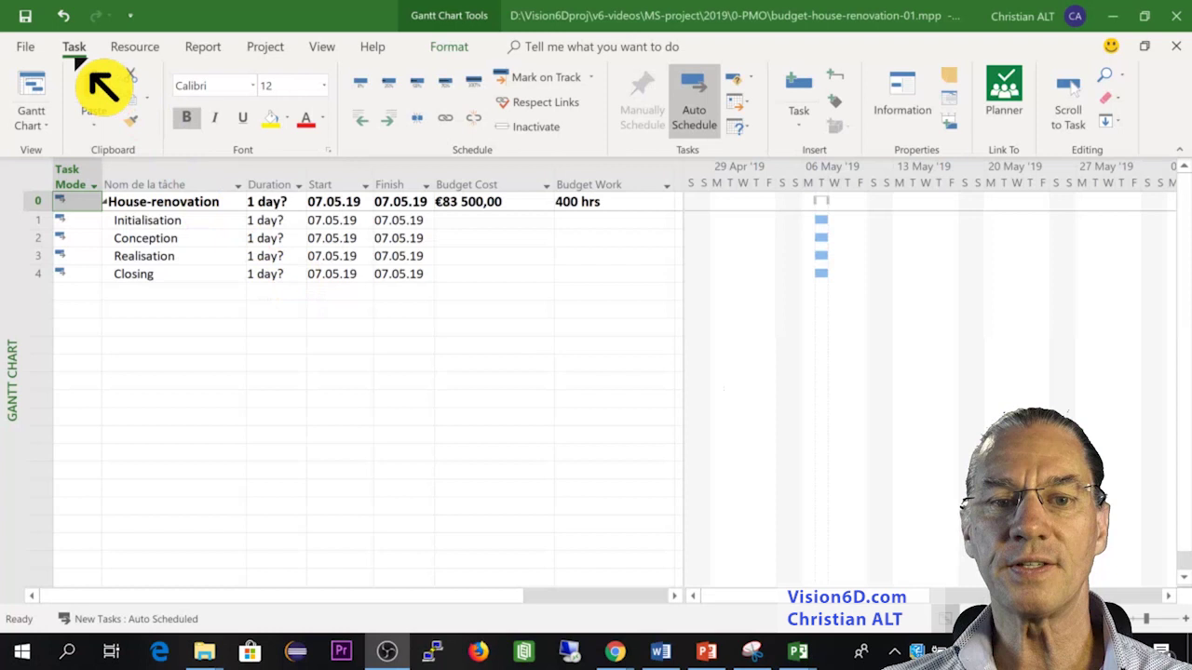
click(54, 106)
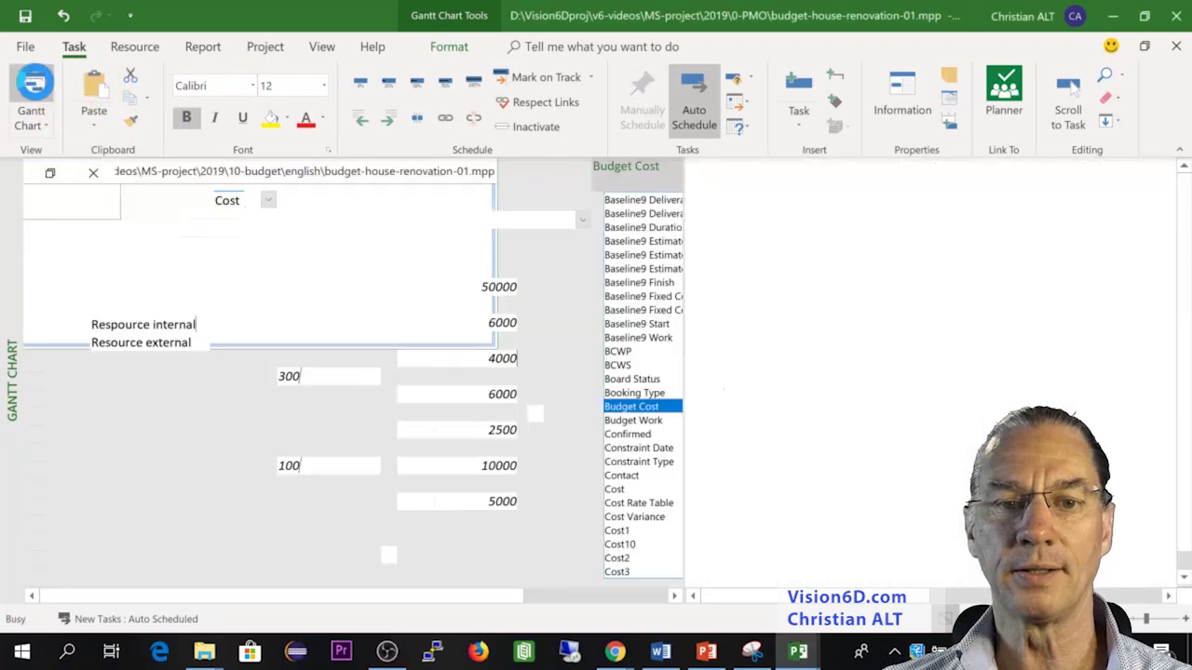
click(59, 226)
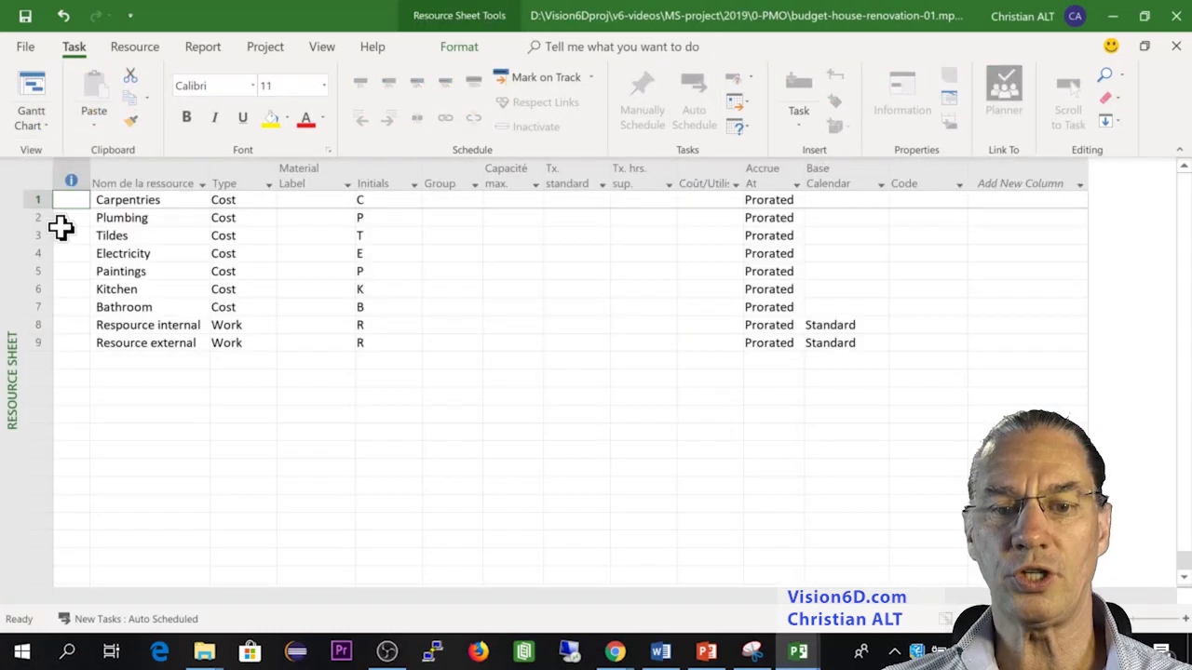
click(112, 362)
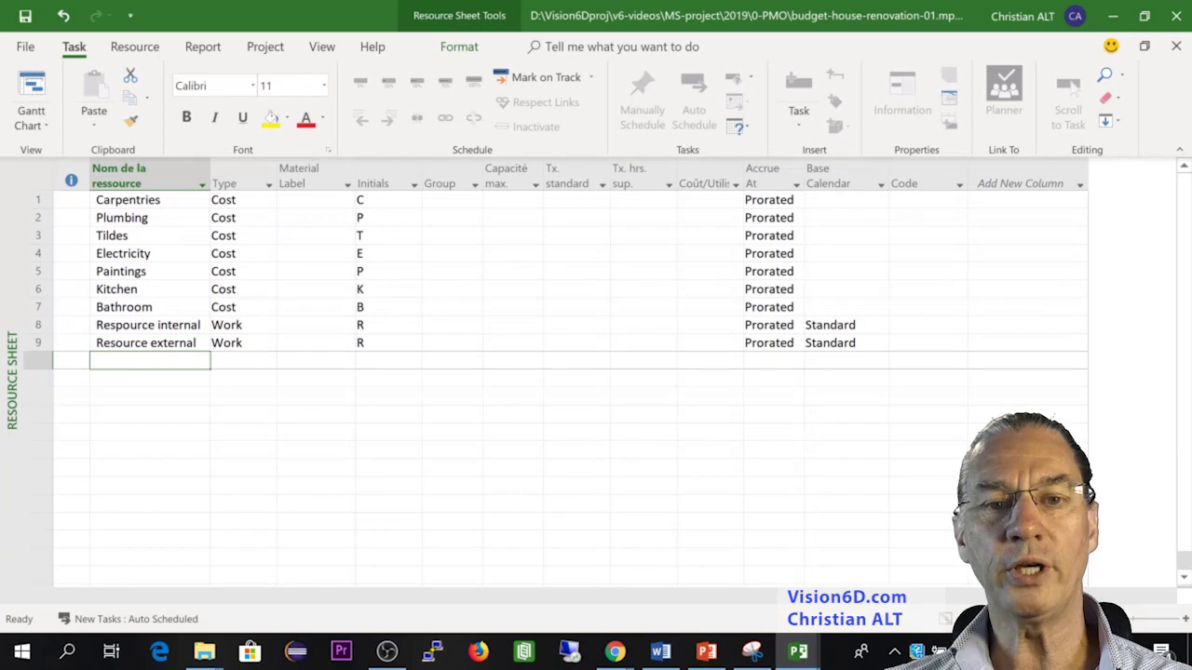
text(M)
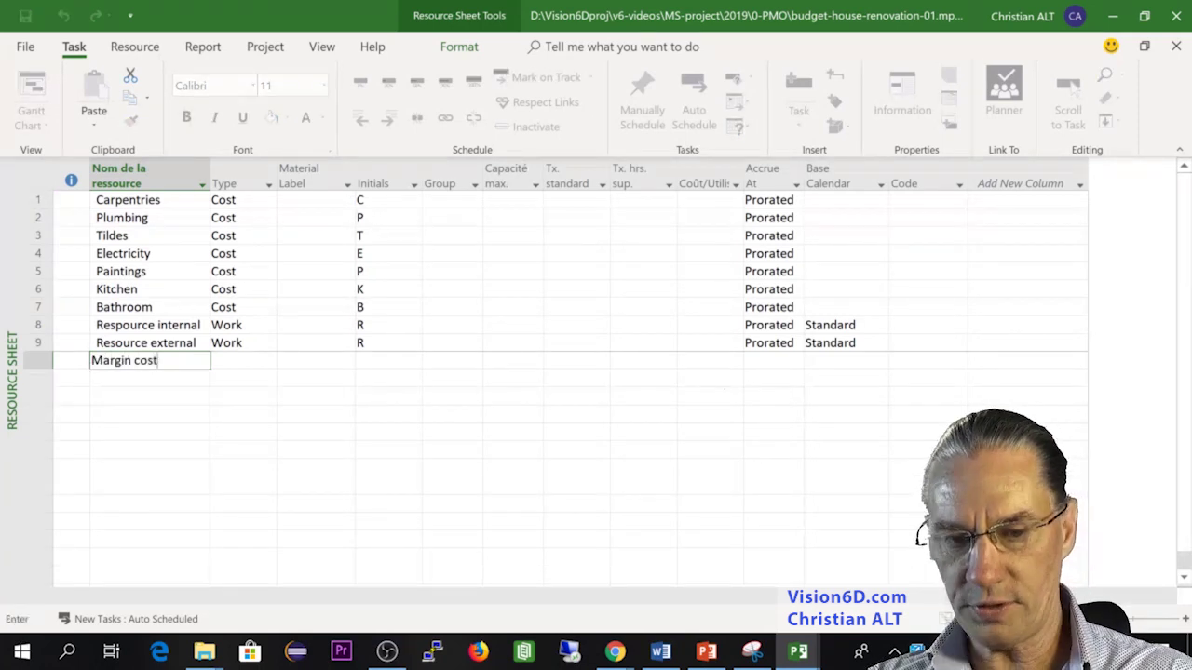
text(argin cost)
click(271, 364)
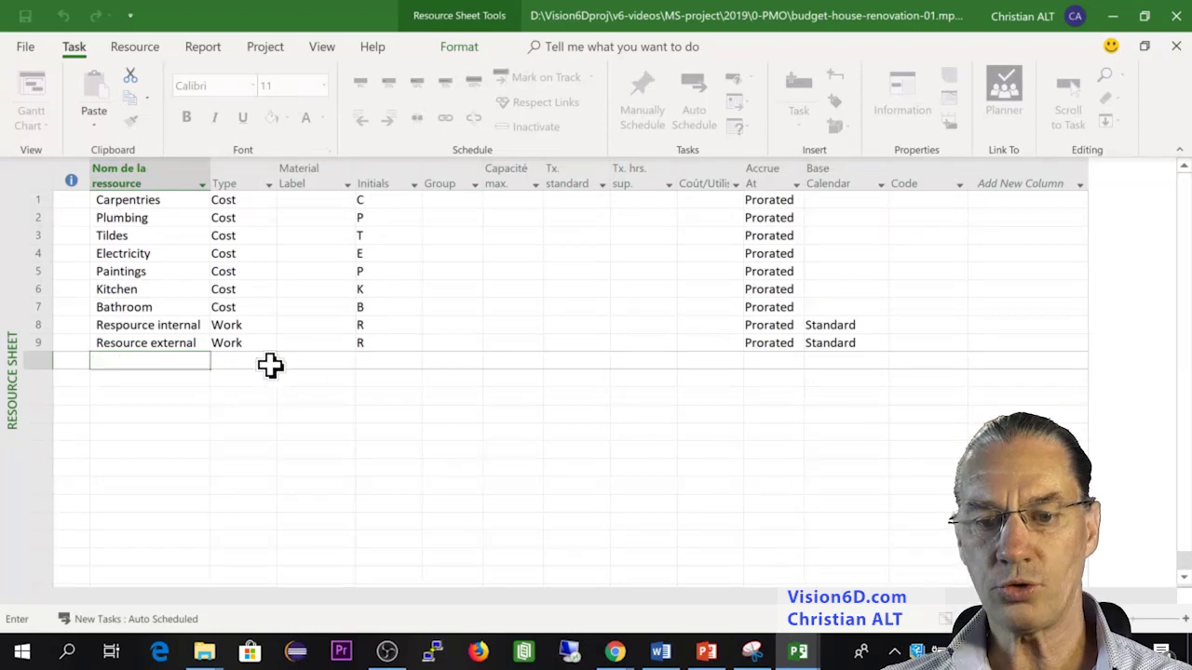
click(269, 362)
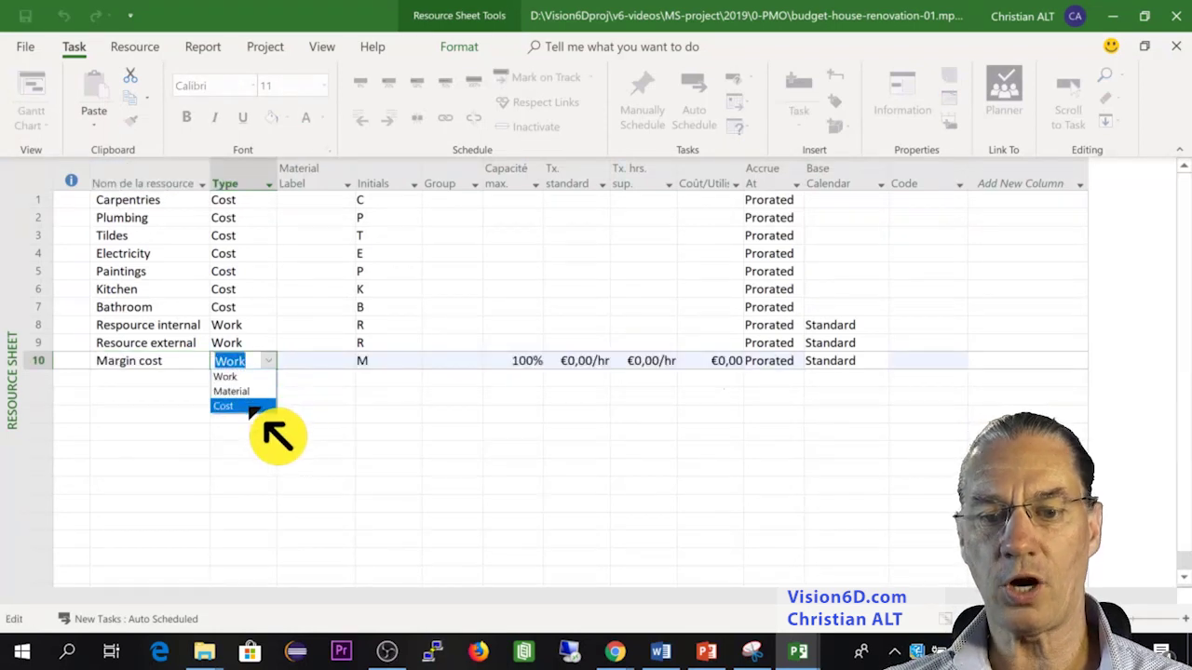
click(244, 406)
Step: Add a second new resource named Margin work of type Work
click(117, 379)
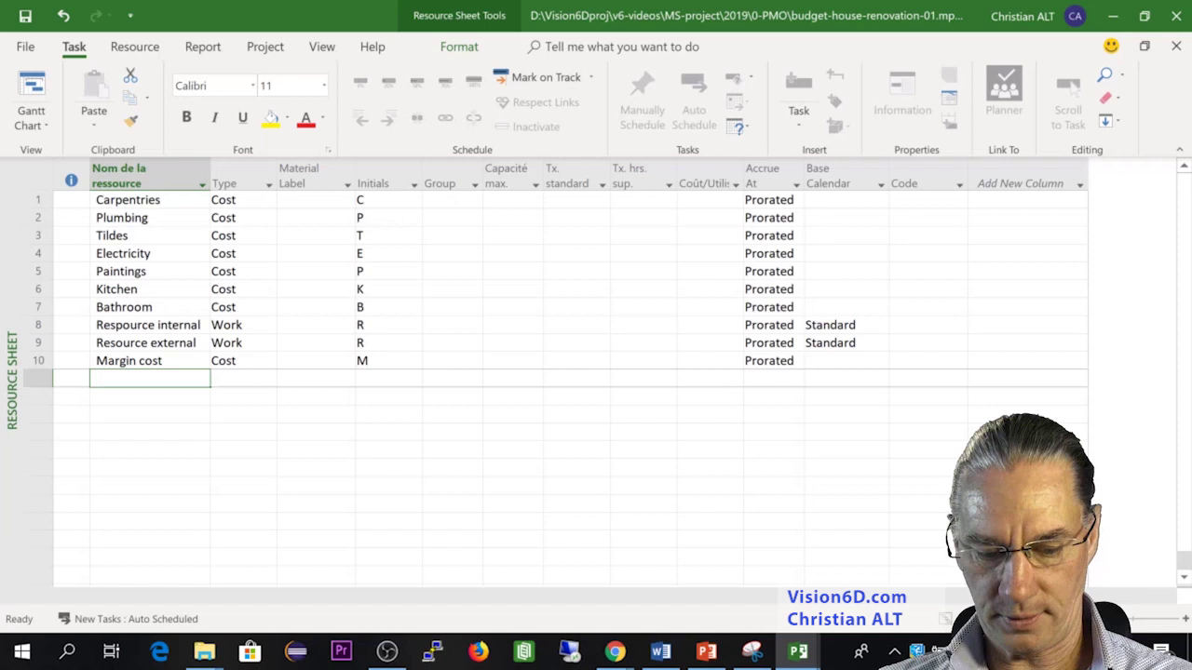
text(Margin)
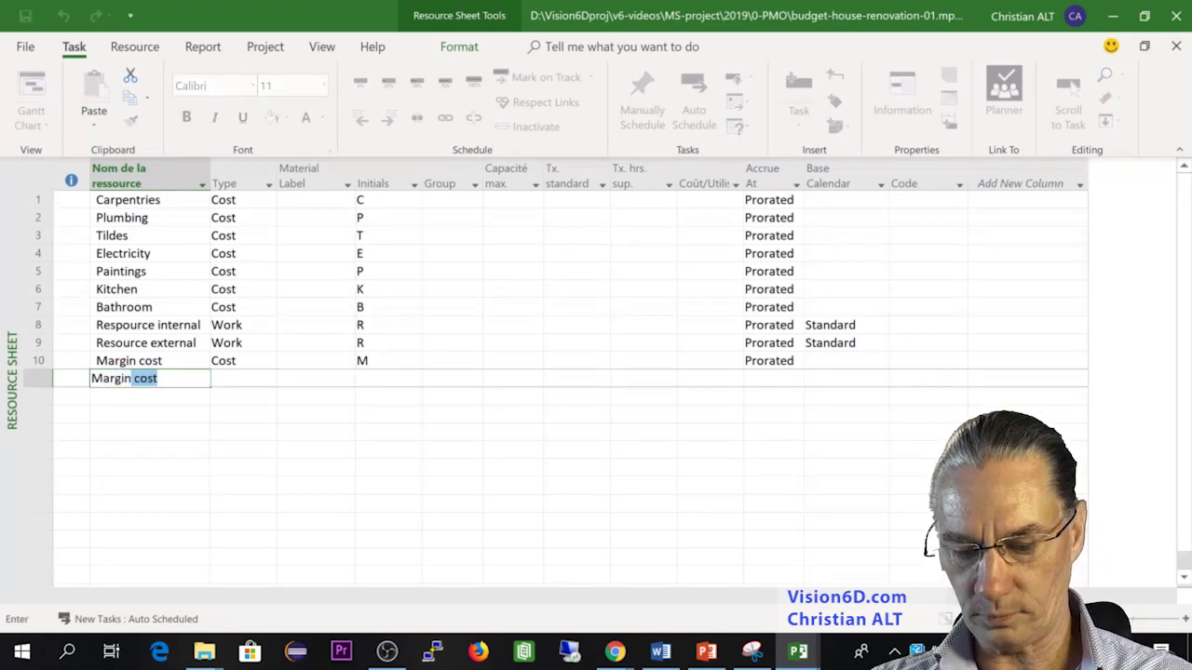
text( wo)
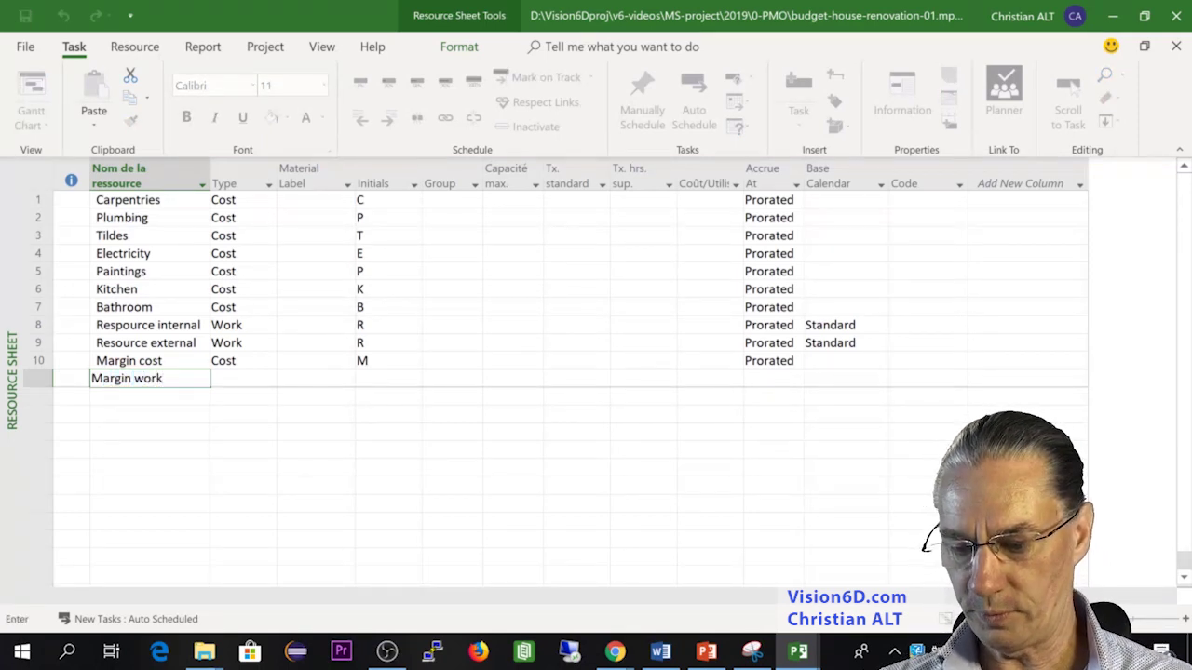
text(rk)
key(Return)
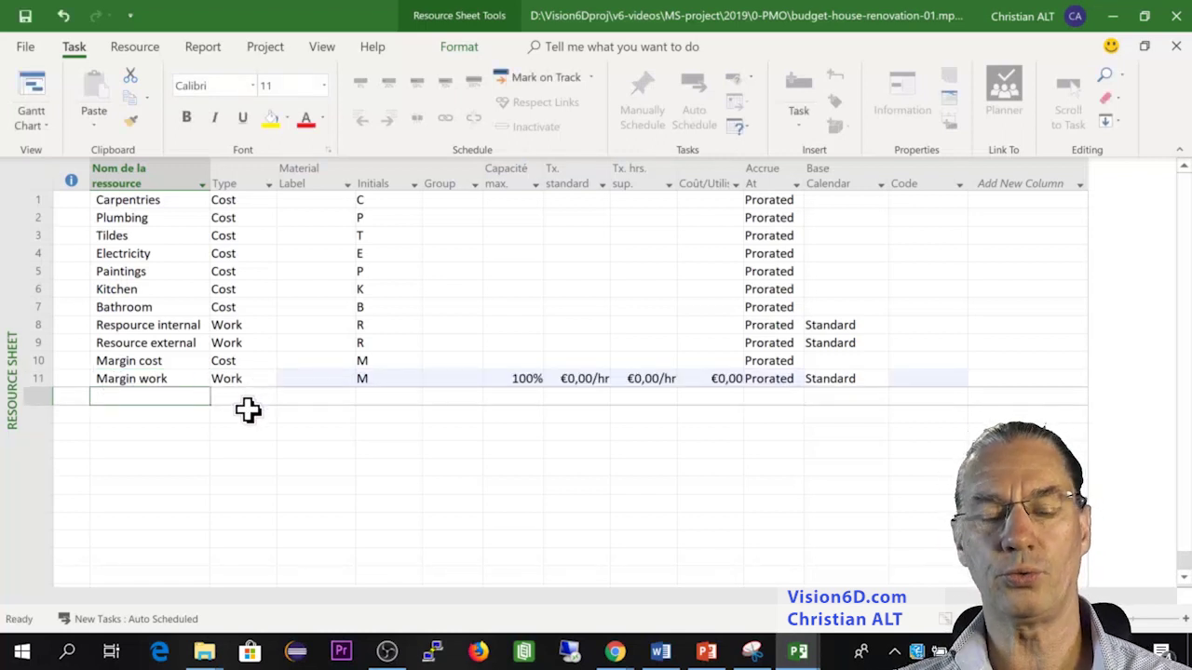
click(133, 363)
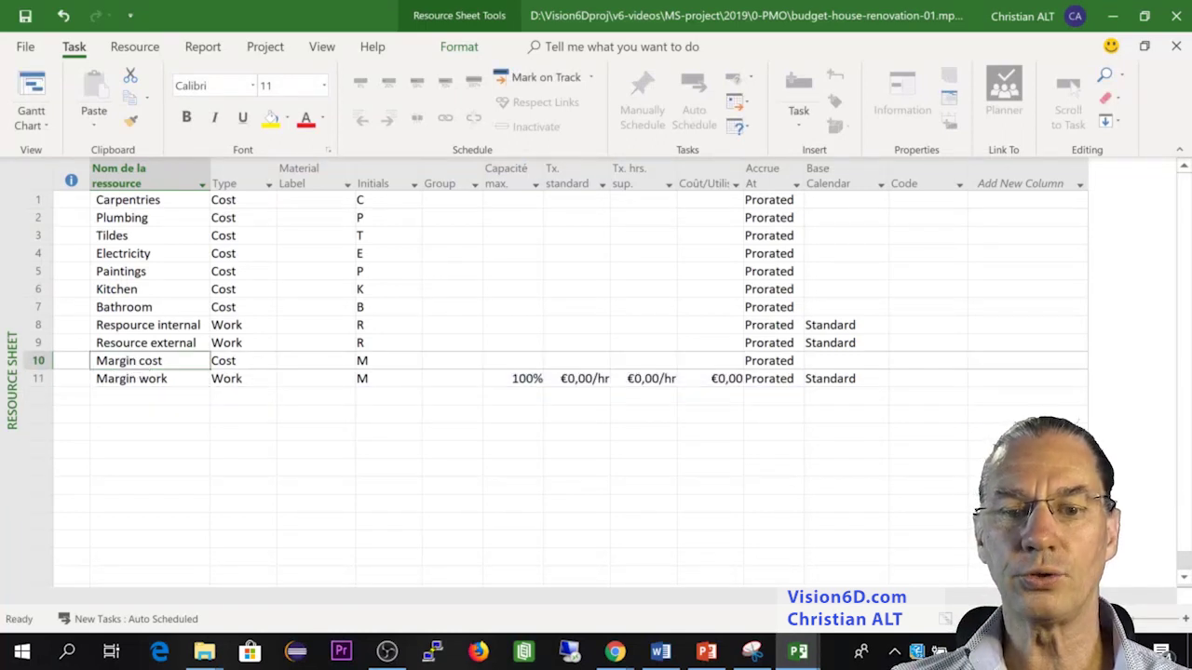
Step: Mark Margin cost as a budget resource in its Resource Information
right_click(138, 366)
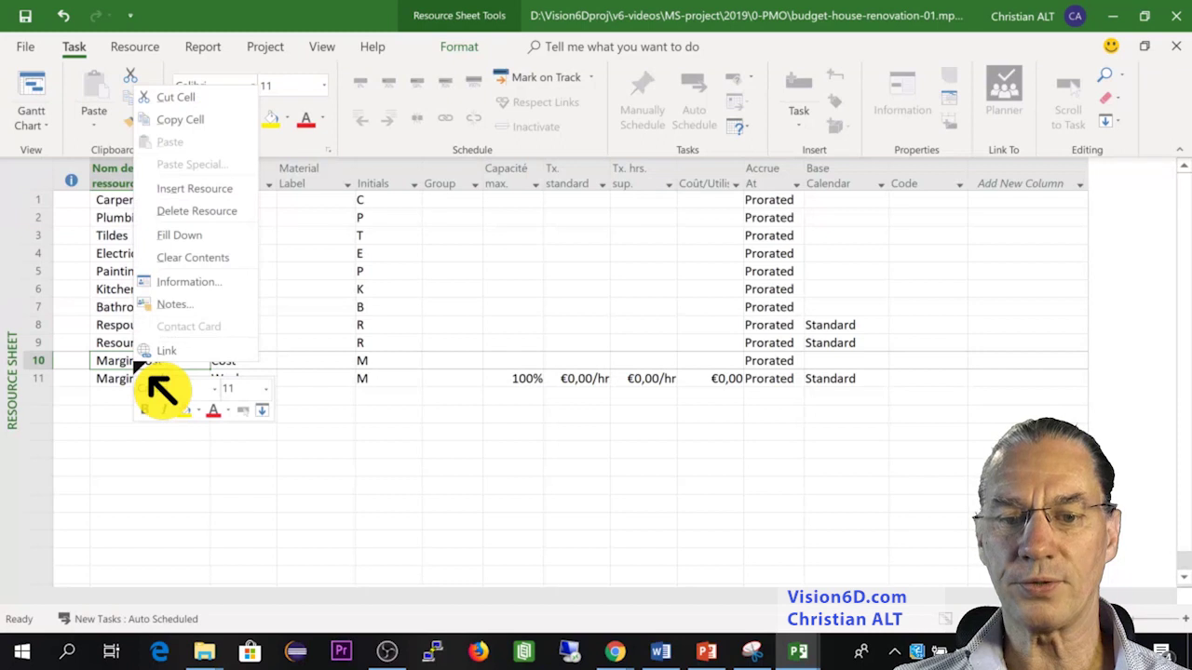
click(200, 282)
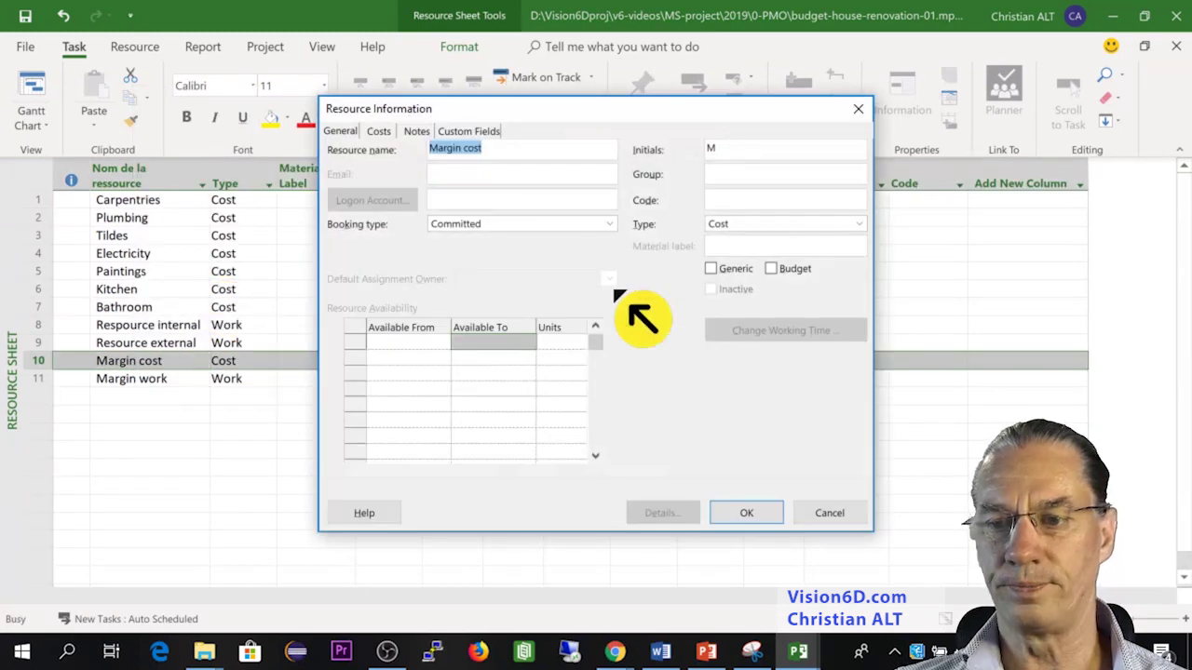
click(771, 269)
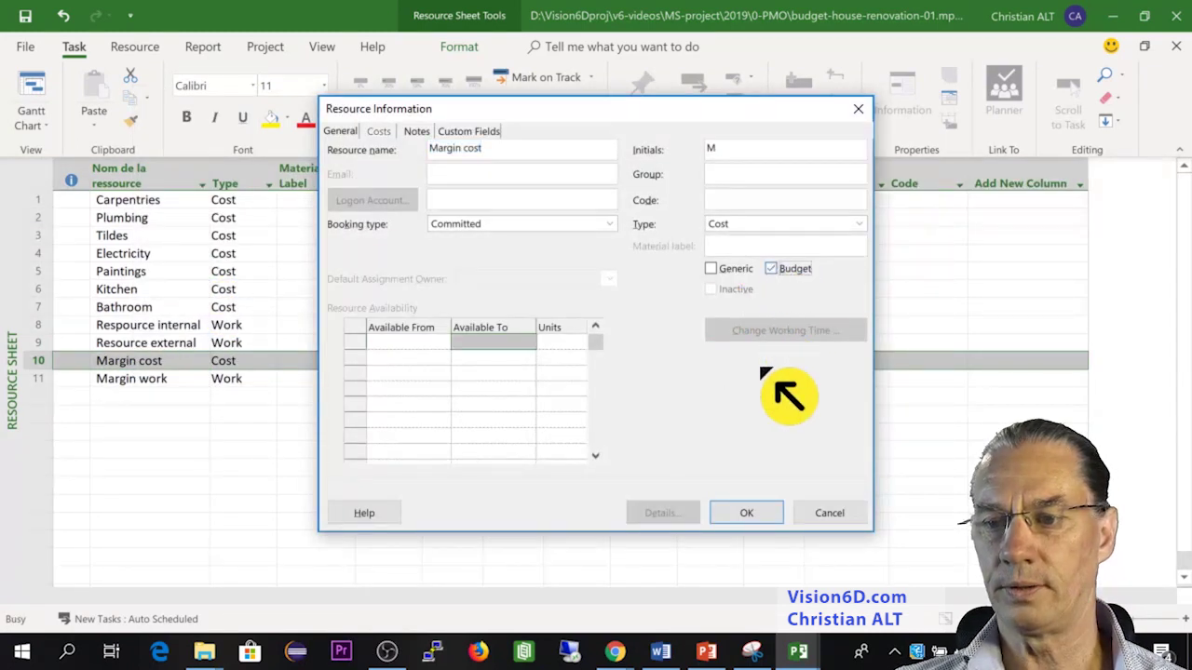
click(750, 515)
Step: Mark Margin work as a budget resource in its Resource Information
click(126, 378)
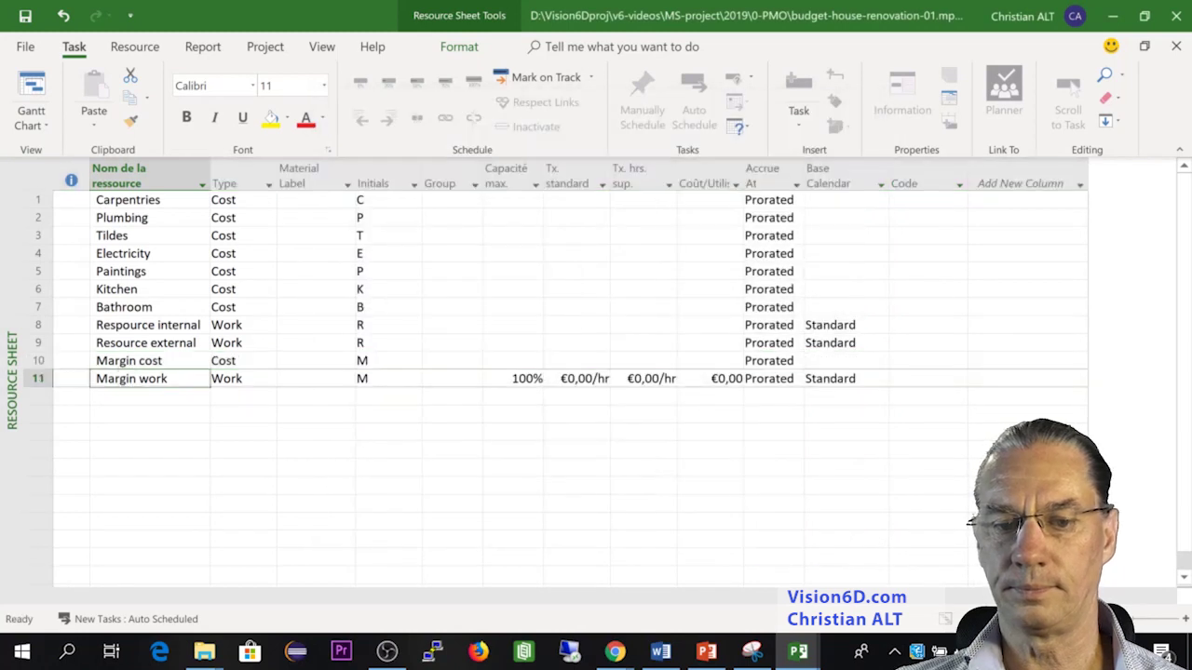
right_click(131, 380)
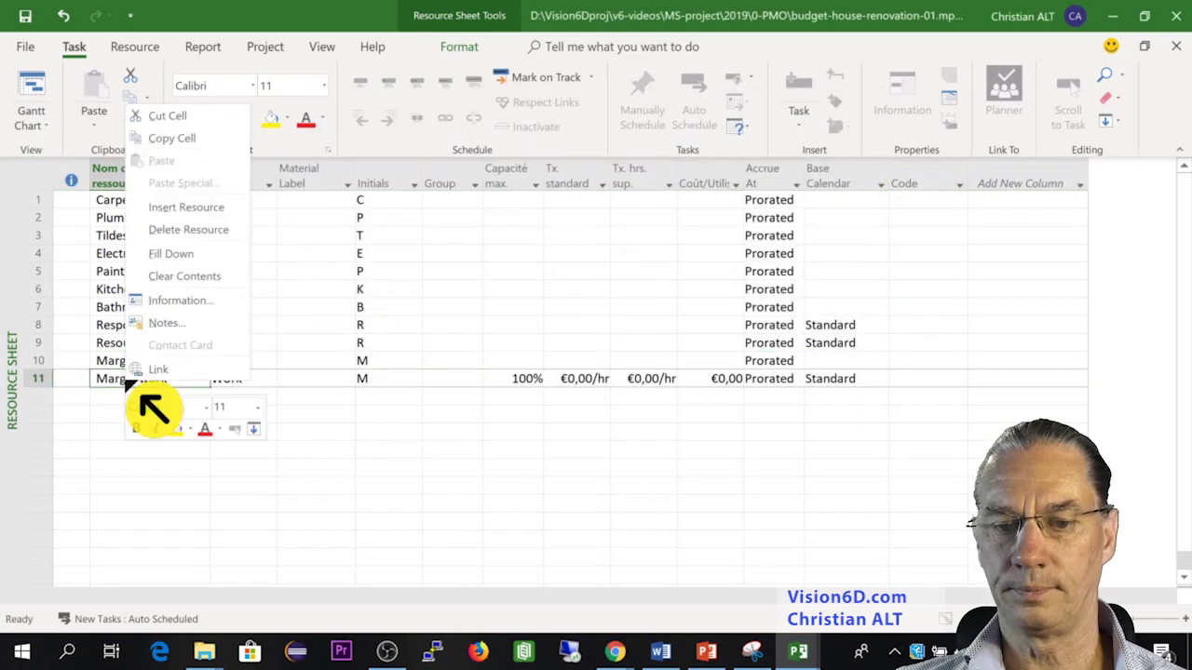
click(184, 314)
click(771, 268)
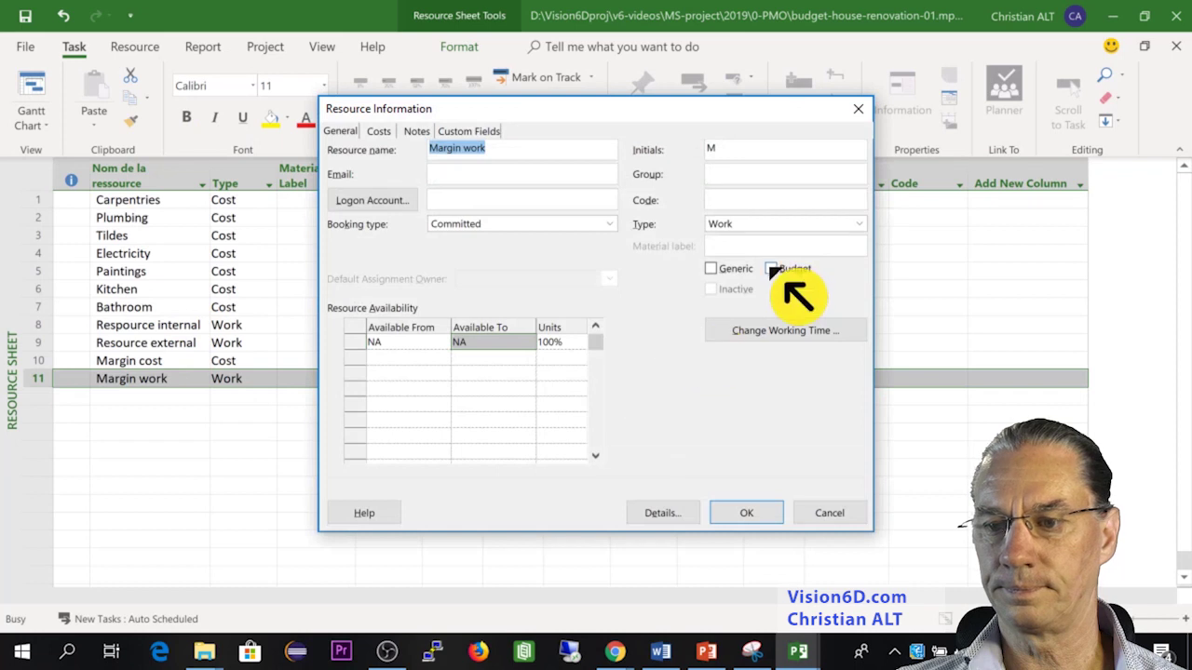
click(762, 518)
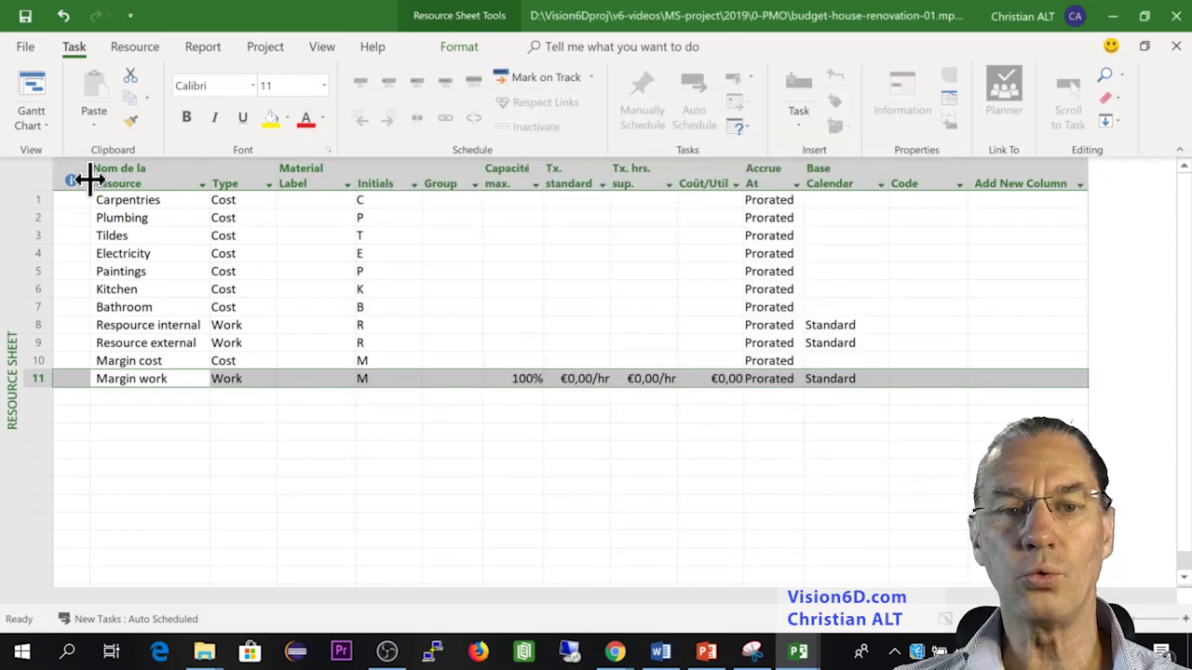
Step: In the House-renovation summary task's information, assign the Margin cost and Margin work resources
click(33, 88)
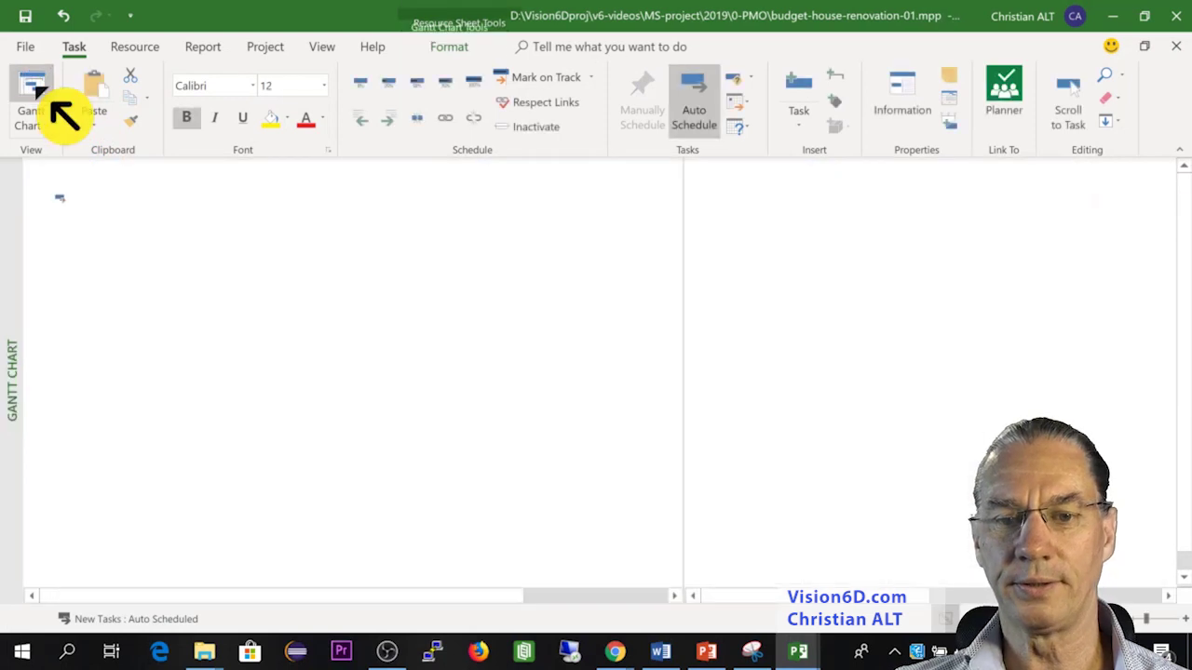
right_click(154, 207)
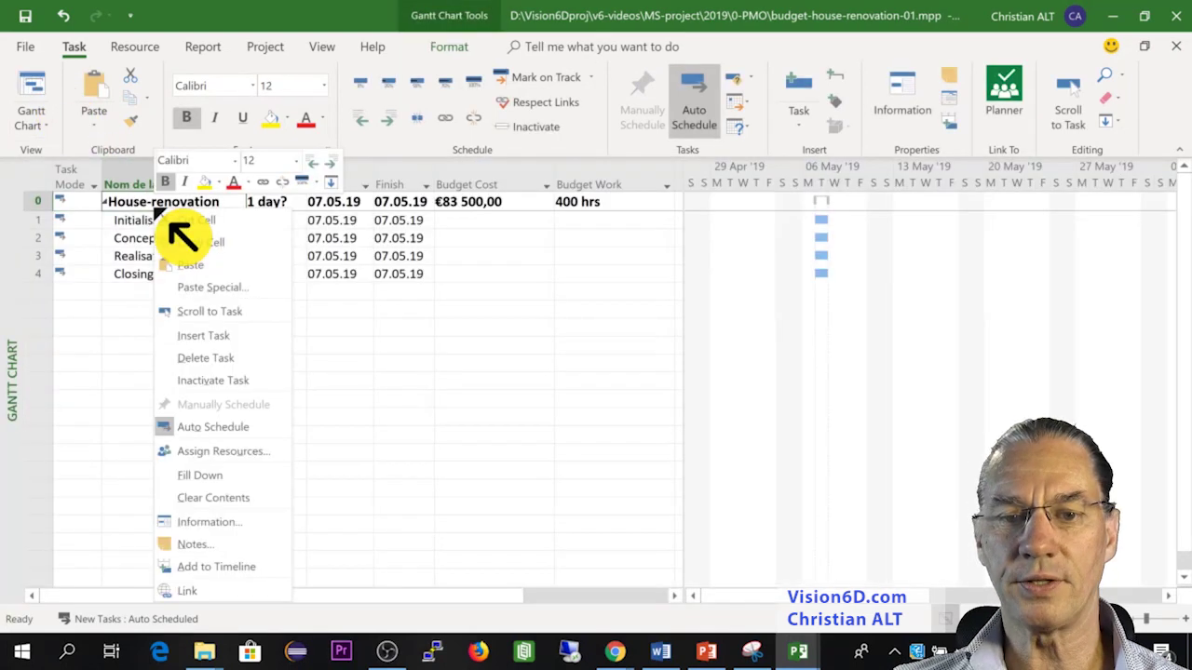
click(216, 524)
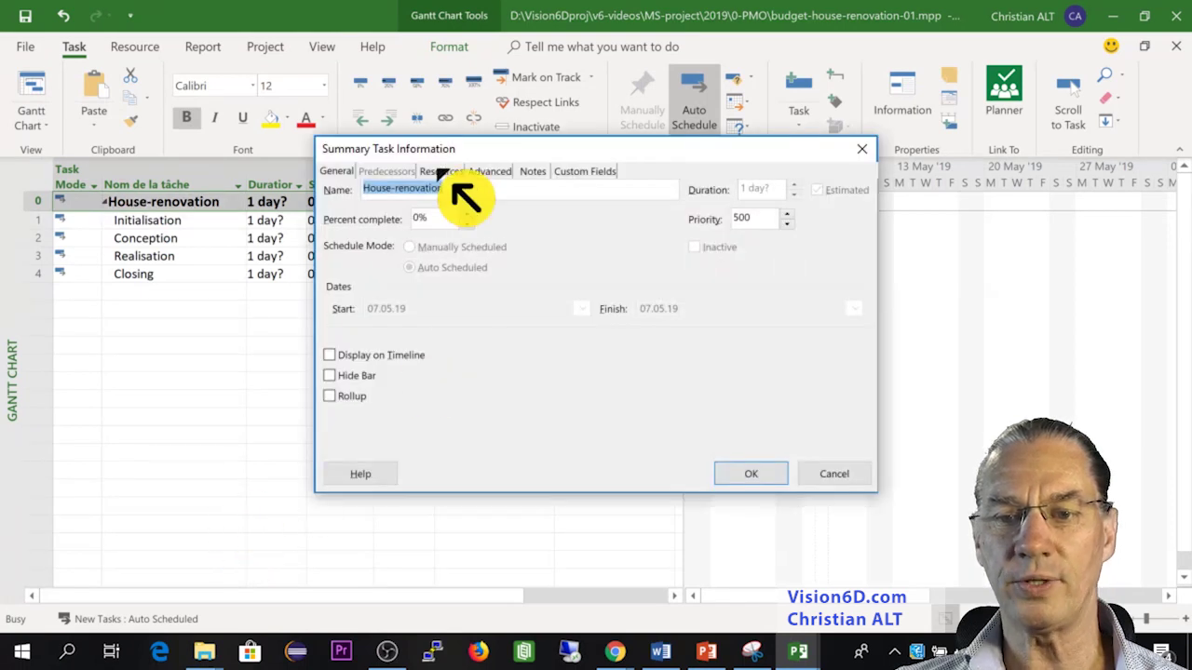
click(441, 171)
click(526, 387)
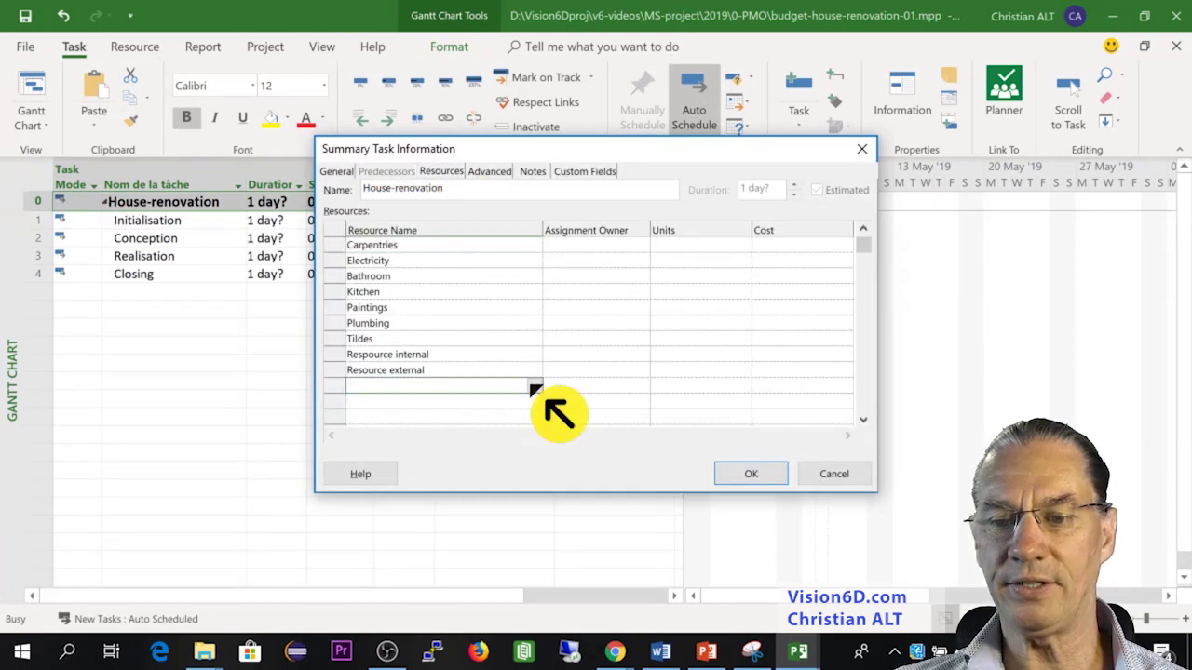
click(534, 386)
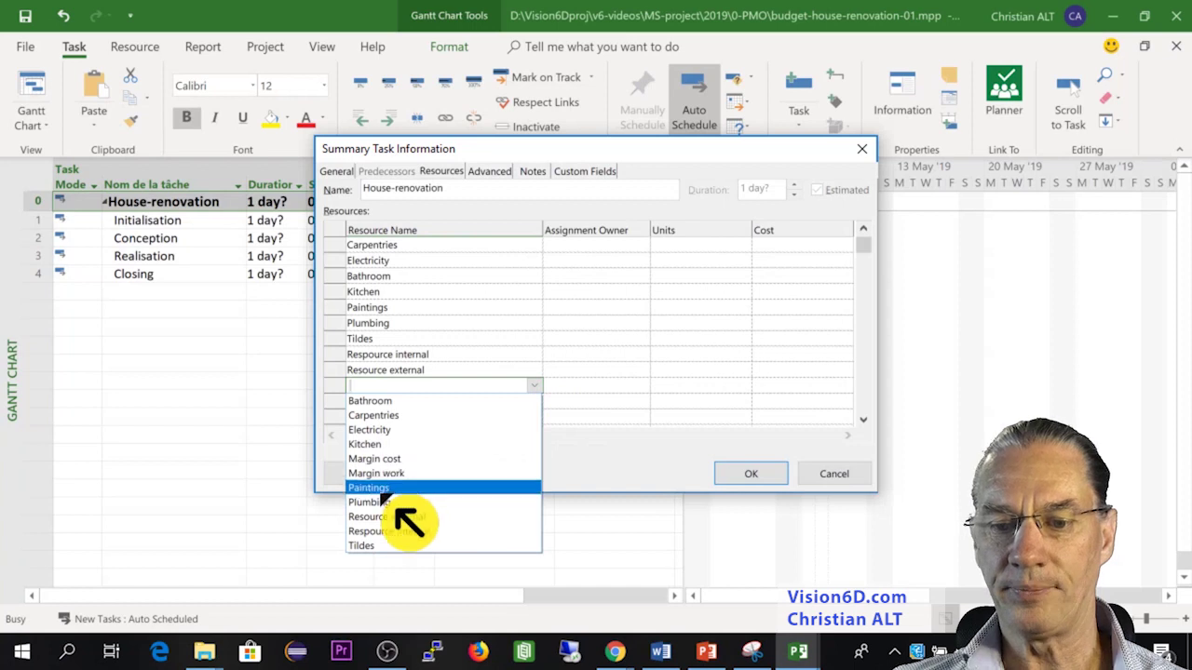
click(398, 459)
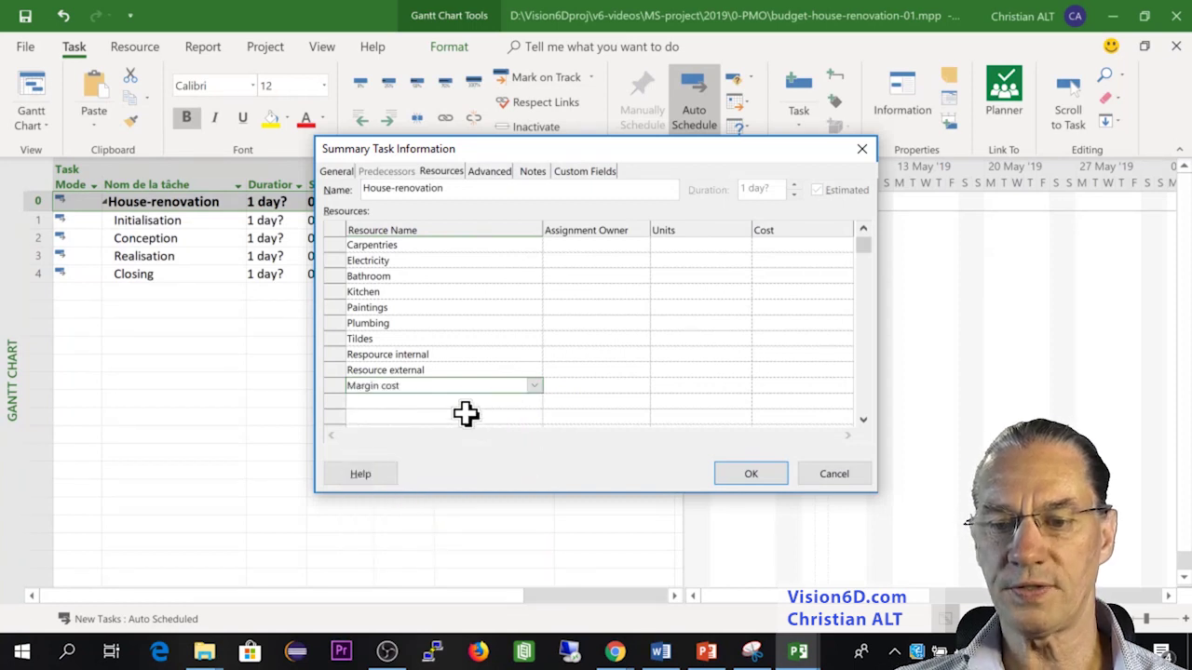
click(535, 404)
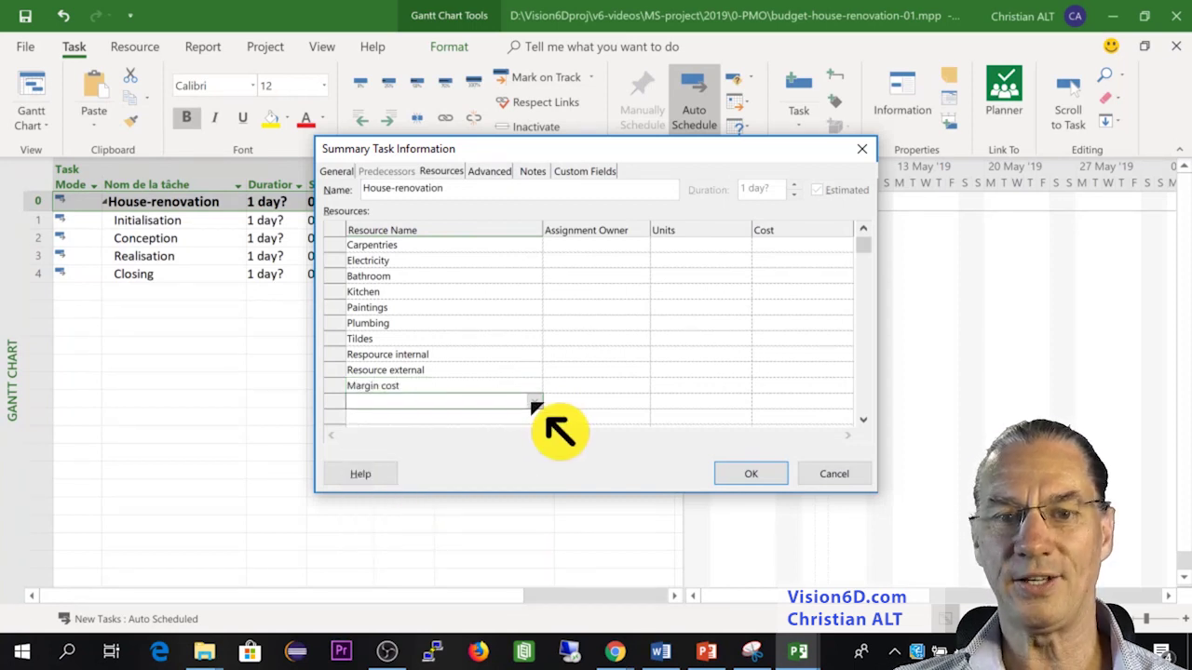
click(534, 404)
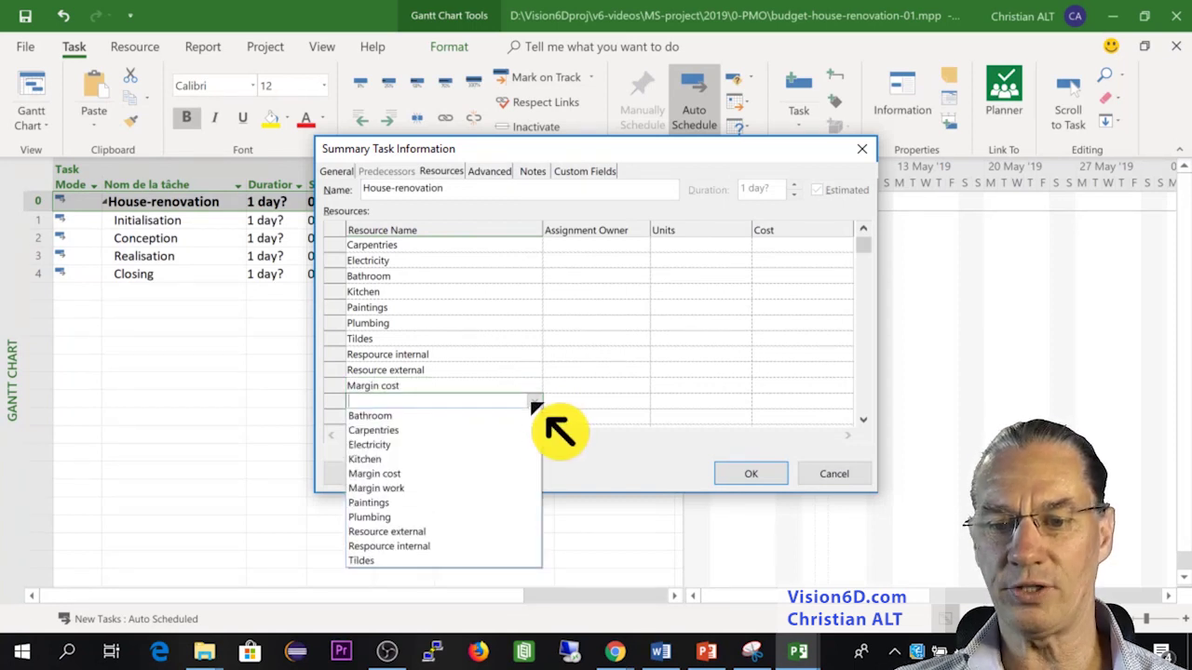
click(408, 488)
click(762, 475)
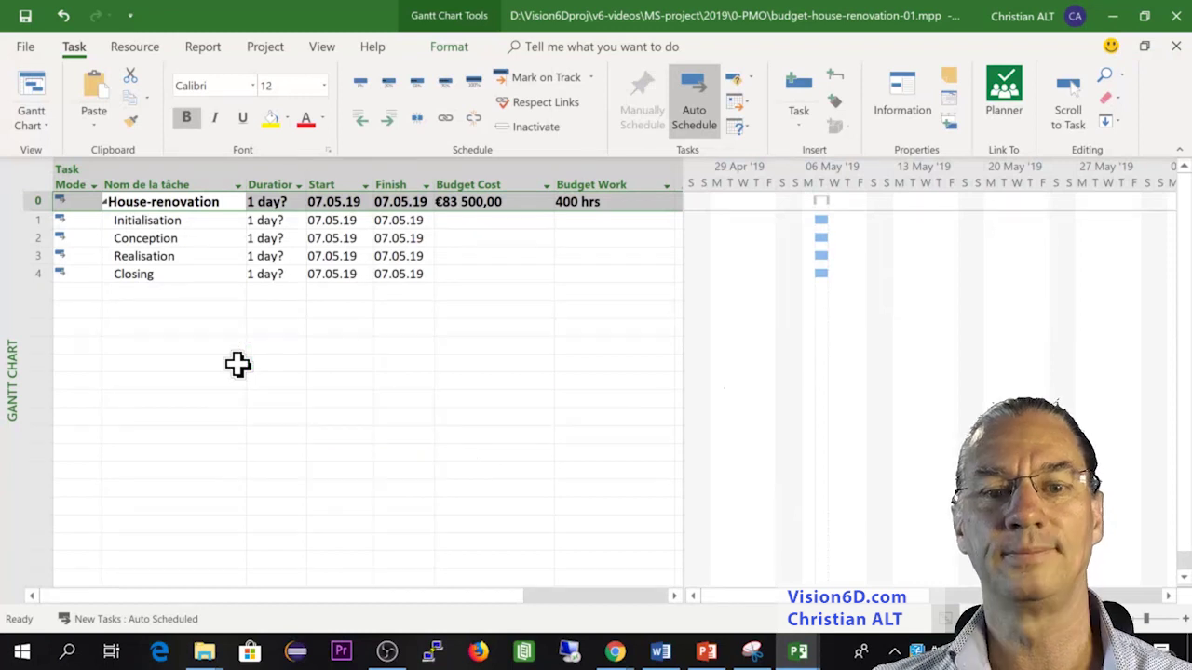
Step: In Resource Usage, set Margin cost's House-renovation budget cost to €8 000
click(48, 124)
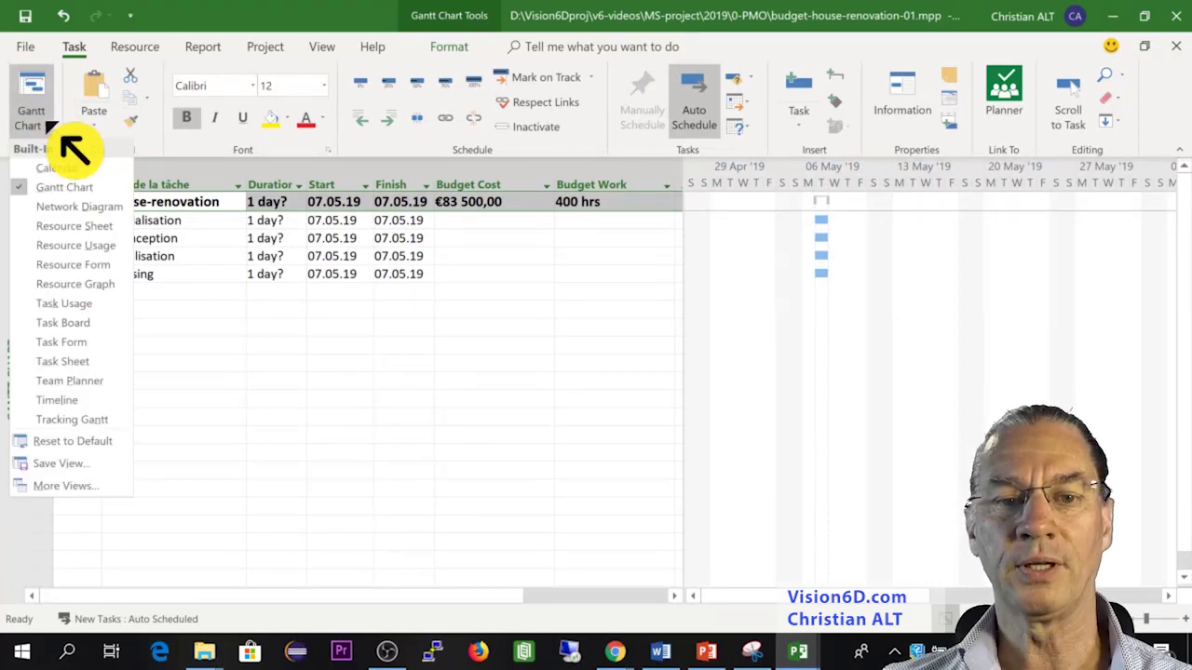
click(75, 246)
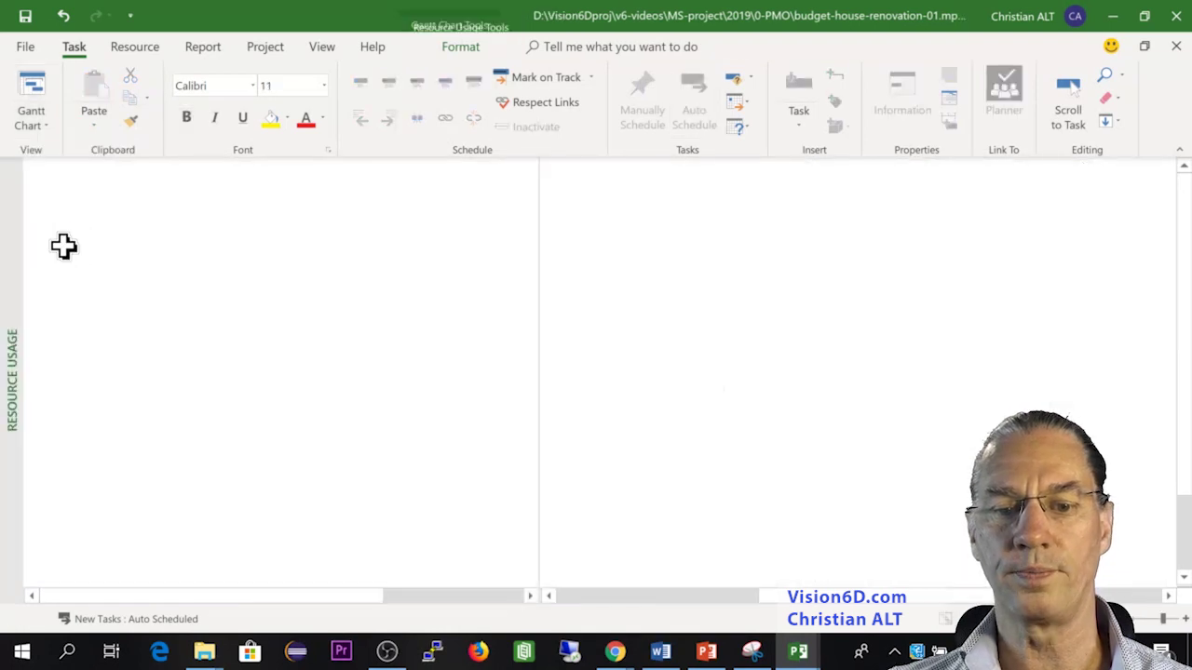
scroll(393, 398, down, 6)
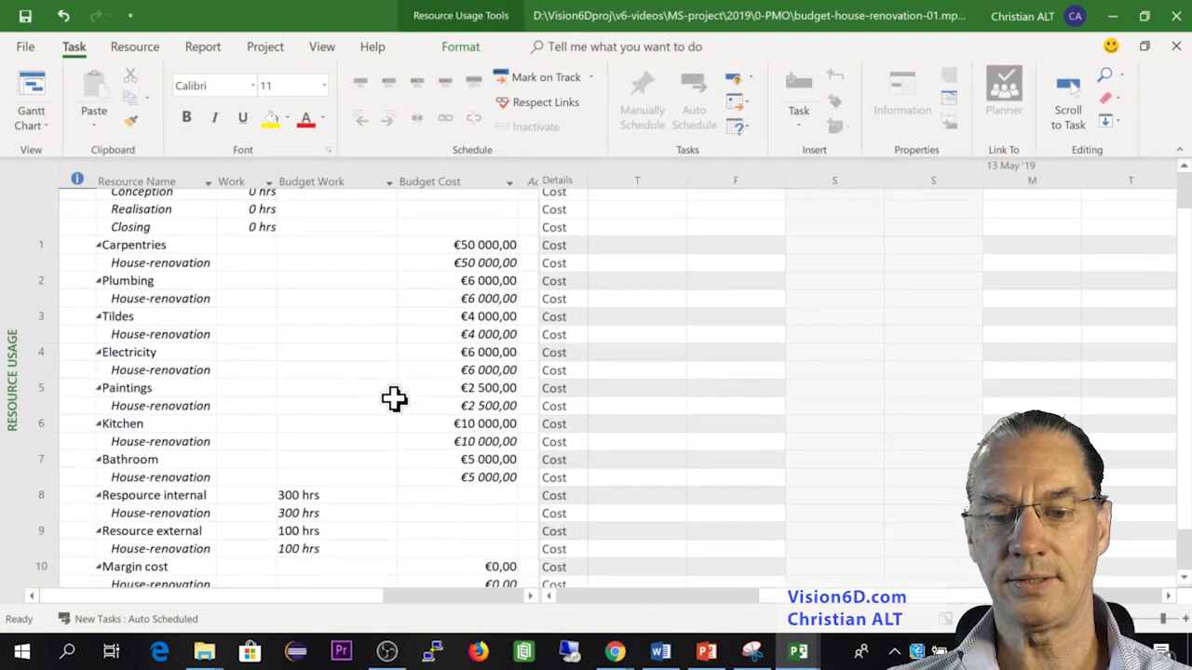
scroll(393, 399, up, 2)
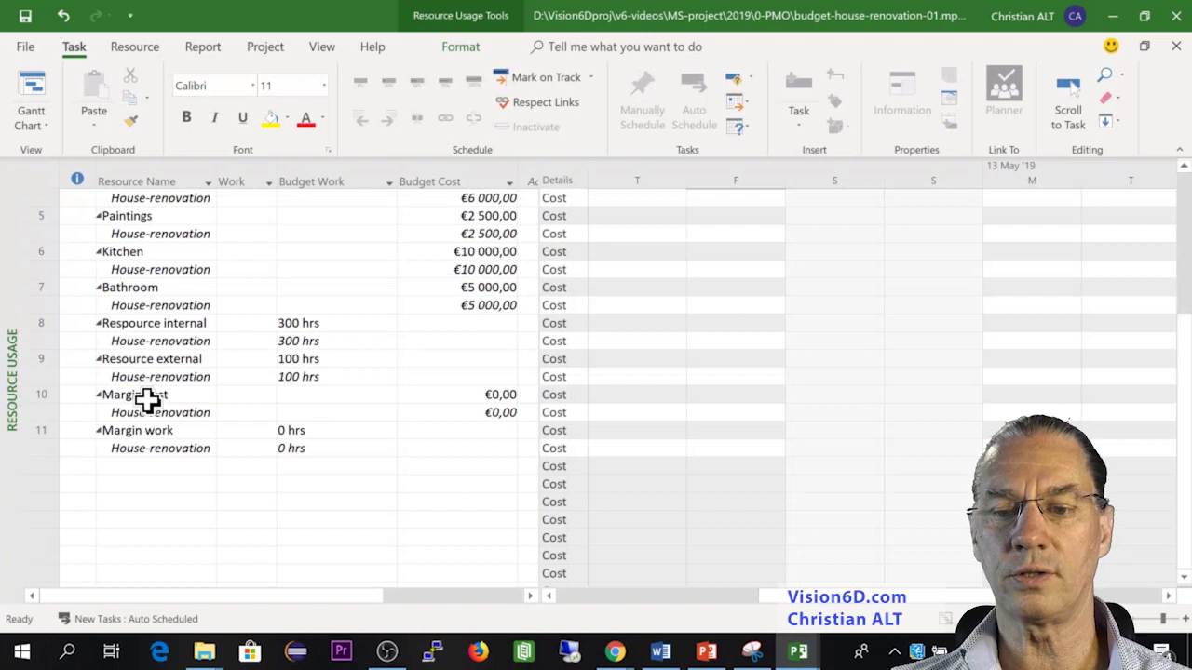
click(486, 415)
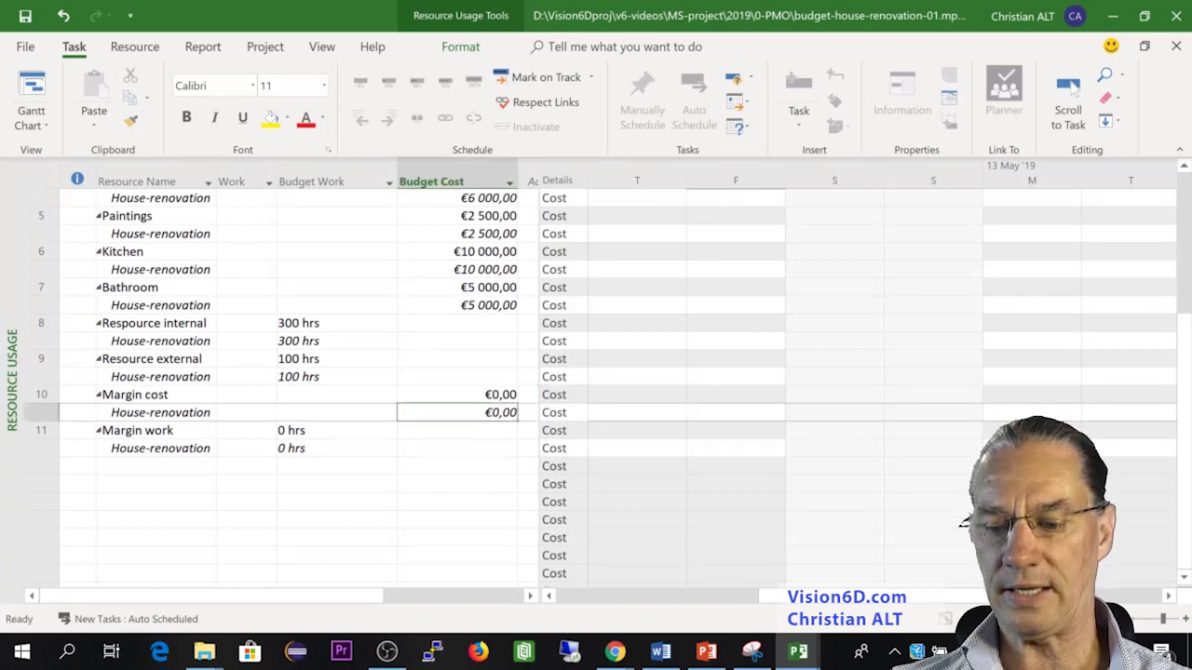
key(BackSpace)
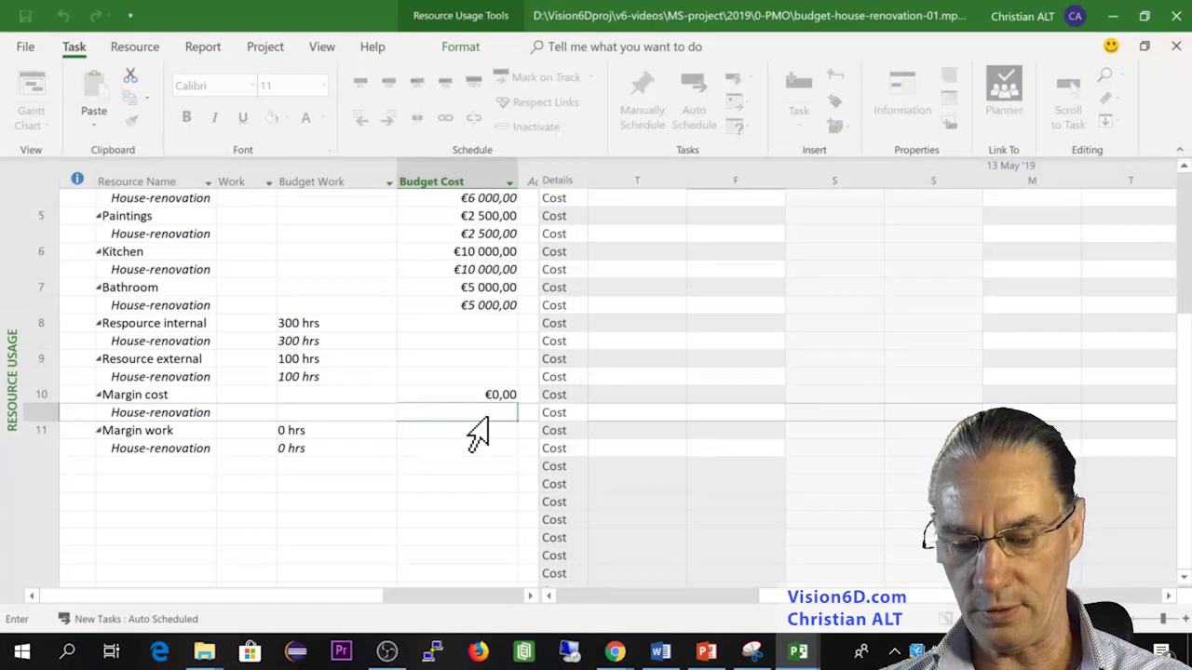
text(8)
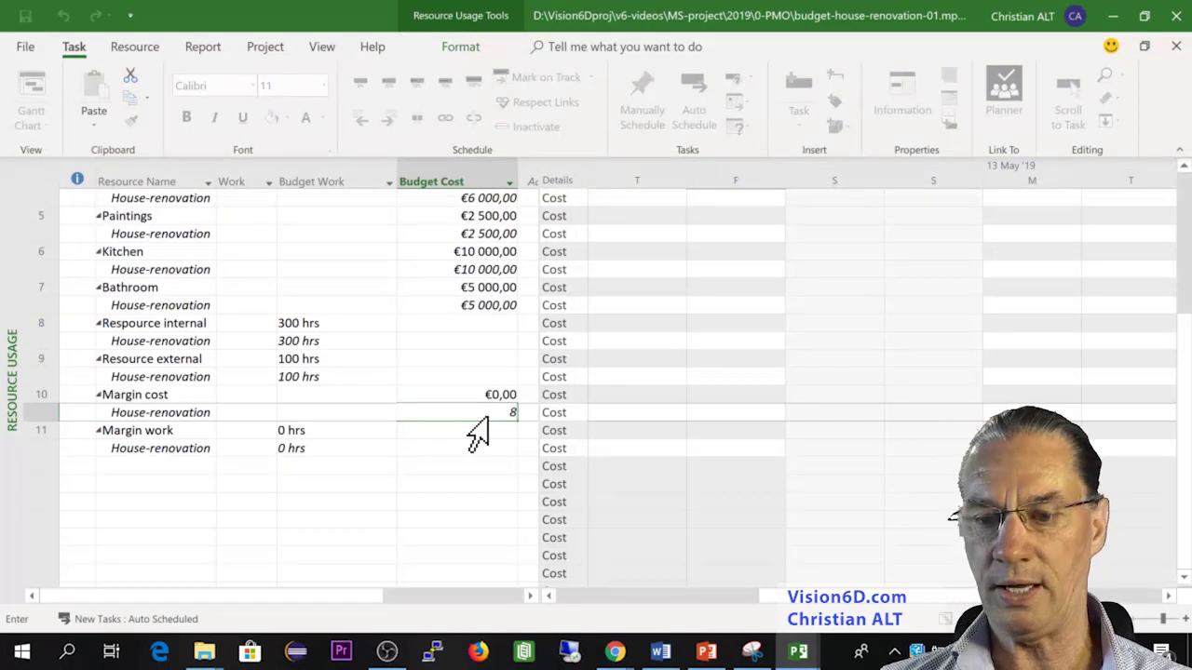
text(000)
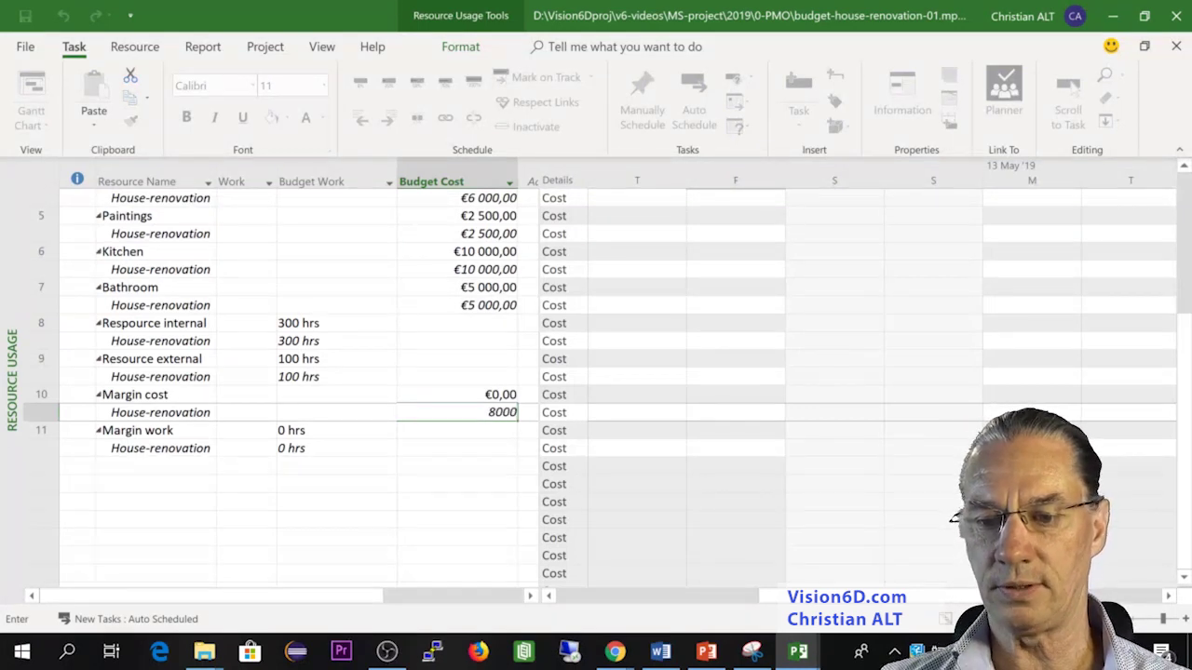
key(Return)
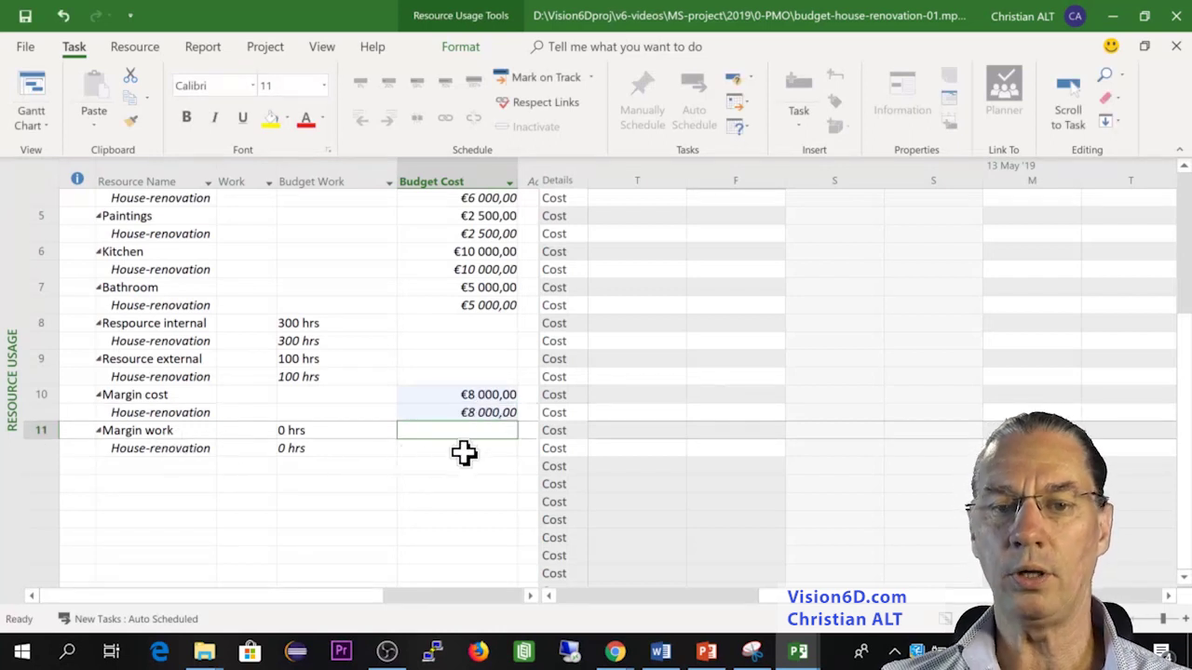
Step: Set Margin work's House-renovation budget work to 40 hrs, then view the Gantt Chart
click(296, 447)
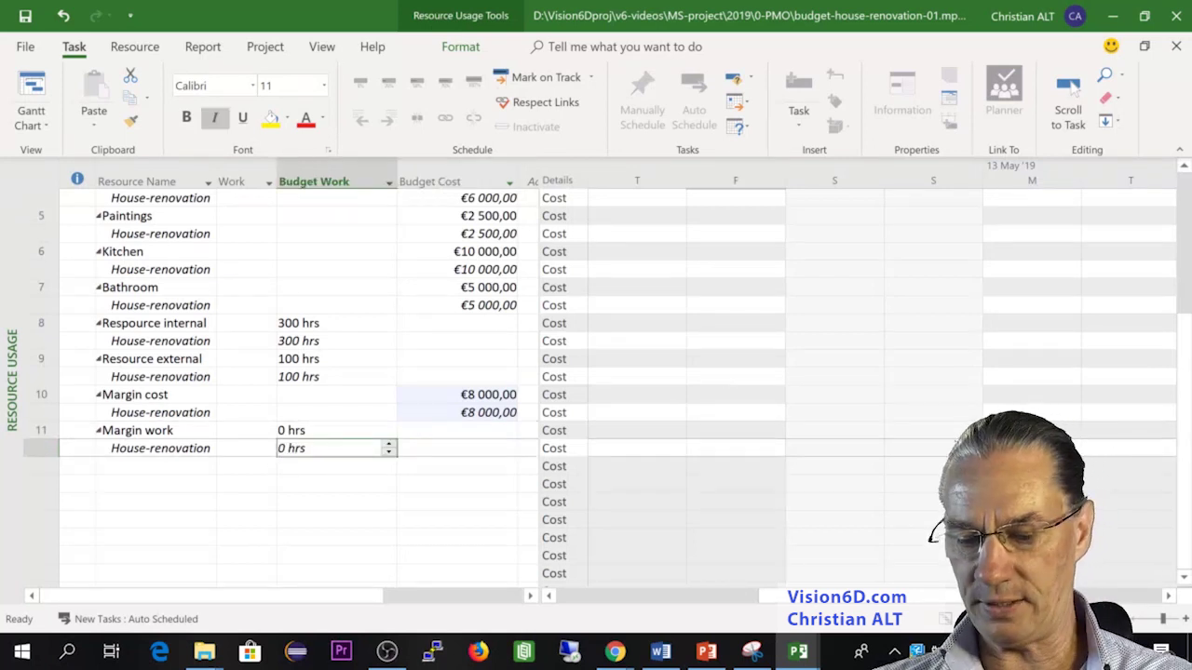
text(40)
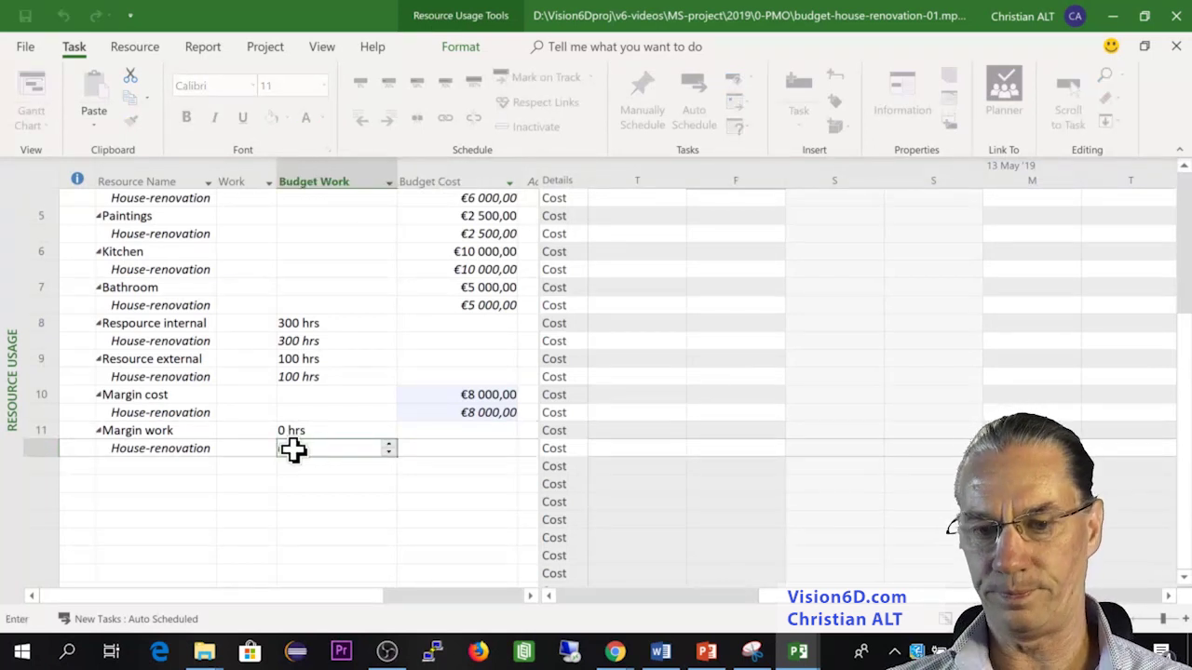
key(Return)
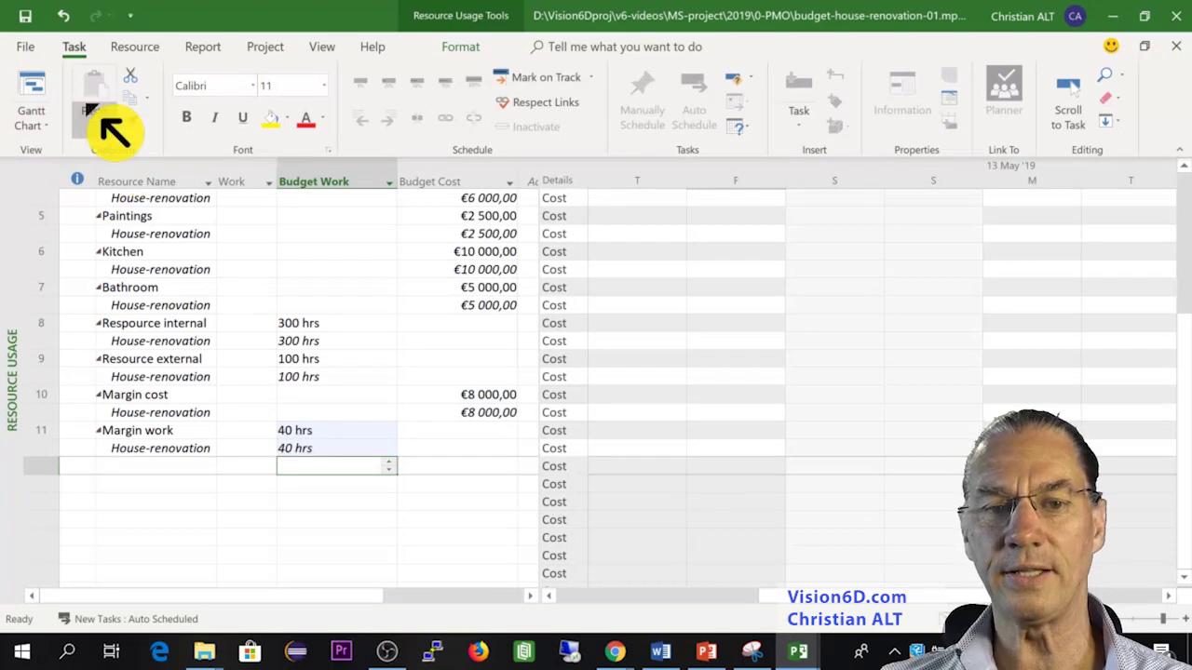
click(32, 82)
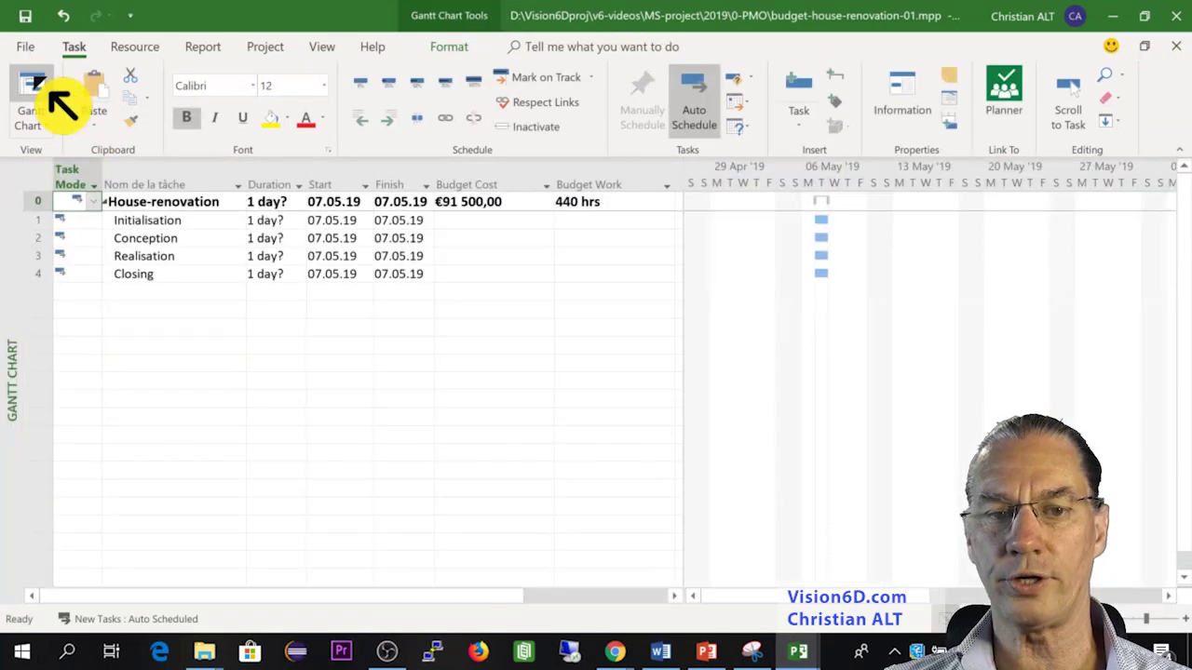